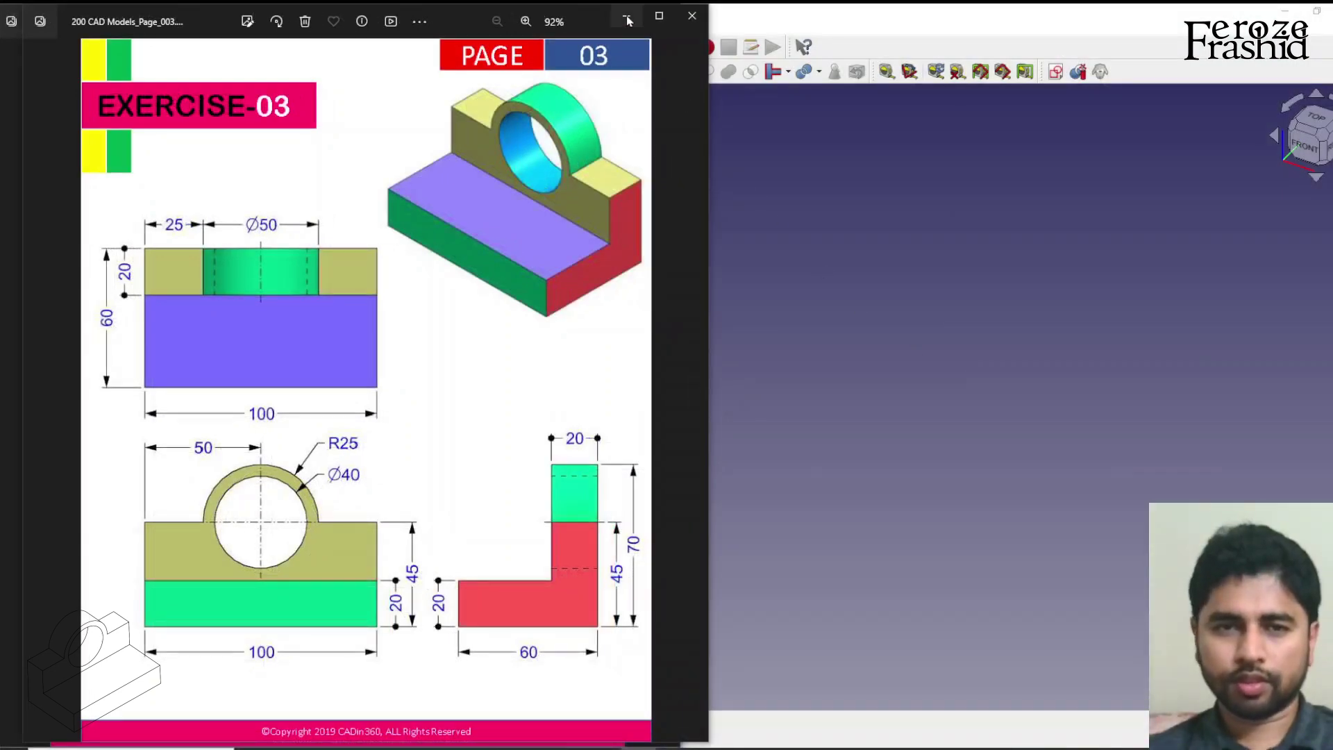
Step: Import the image 200 CAD Models_Page_003 from the Ex 3 folder into the FreeCAD document and view it from the top
{"action": "left_click", "coordinate": [627, 17]}
{"action": "left_click", "coordinate": [598, 15]}
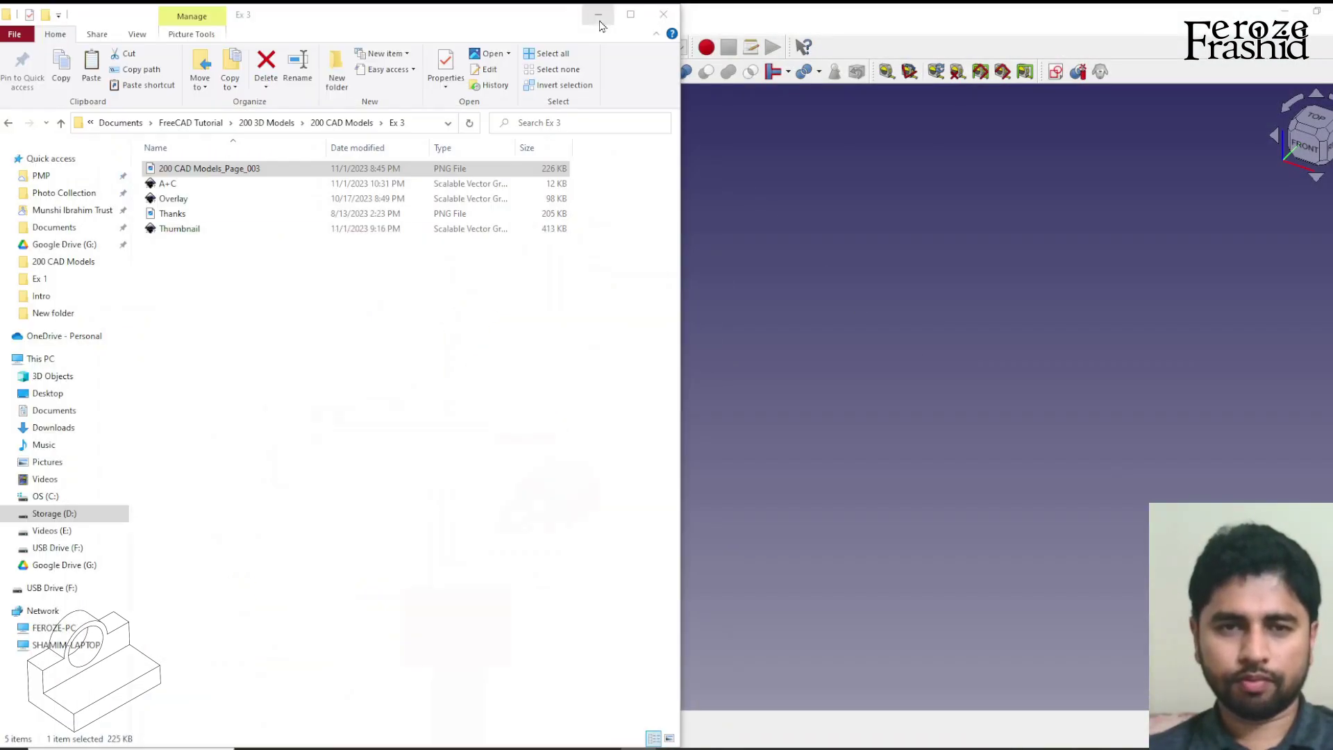
{"action": "left_click", "coordinate": [273, 170]}
{"action": "left_click_drag", "start_coordinate": [274, 170], "coordinate": [942, 326]}
{"action": "key", "text": "alt+Tab"}
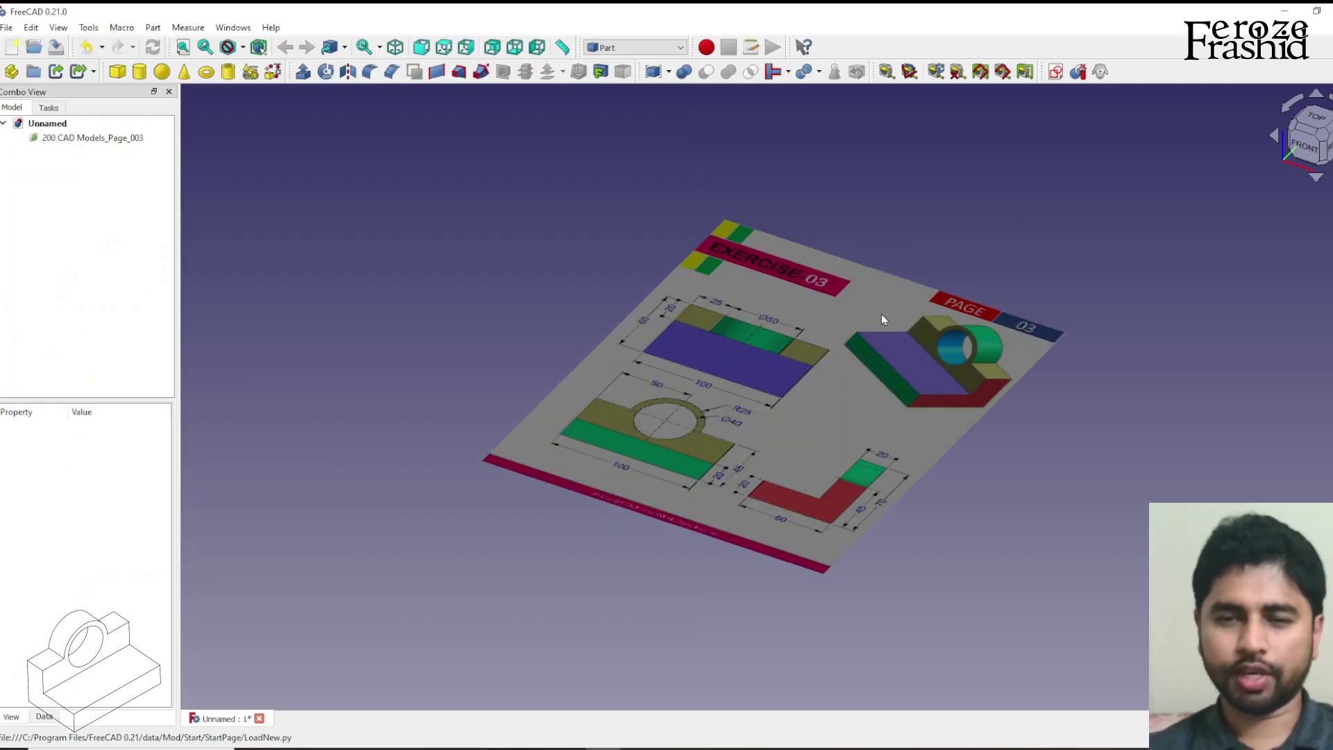
{"action": "left_click", "coordinate": [1319, 116]}
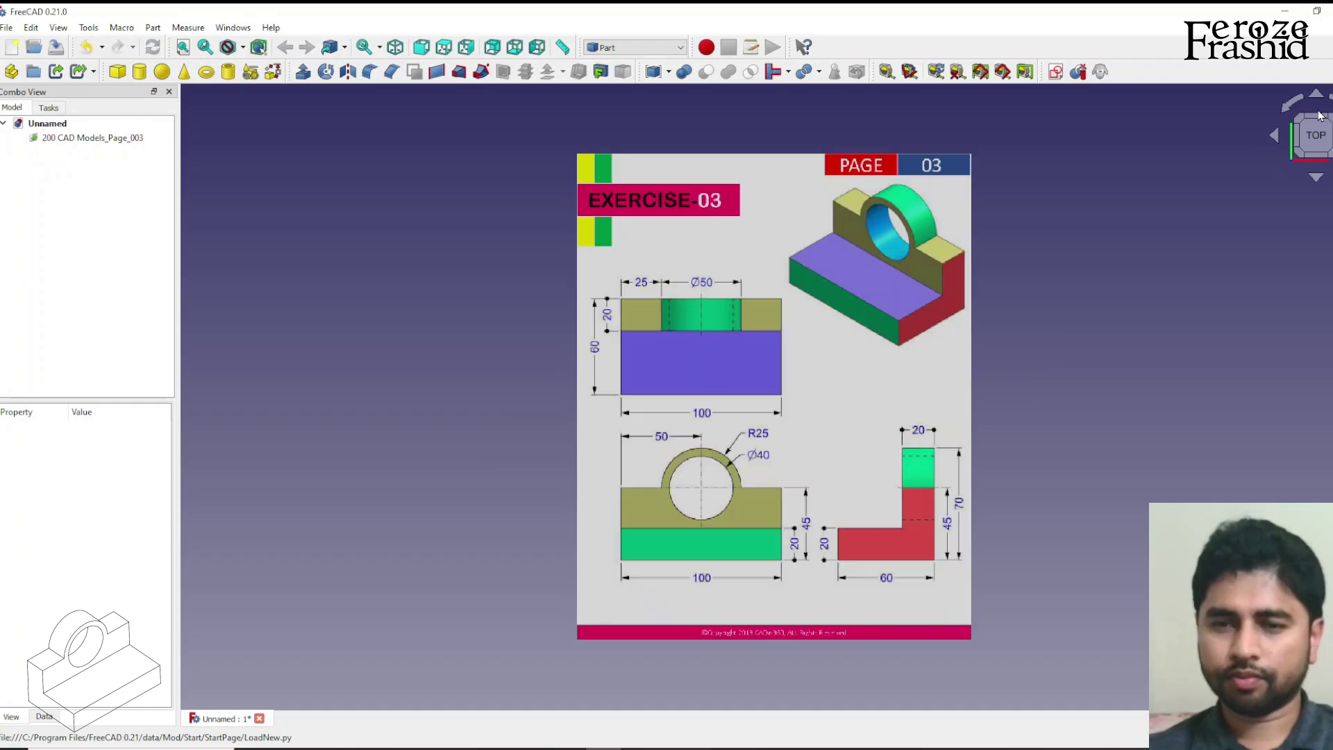
Step: Calibrate the imported image's scale by setting the front view's lower width dimension to 100 mm
{"action": "double_click", "coordinate": [111, 138]}
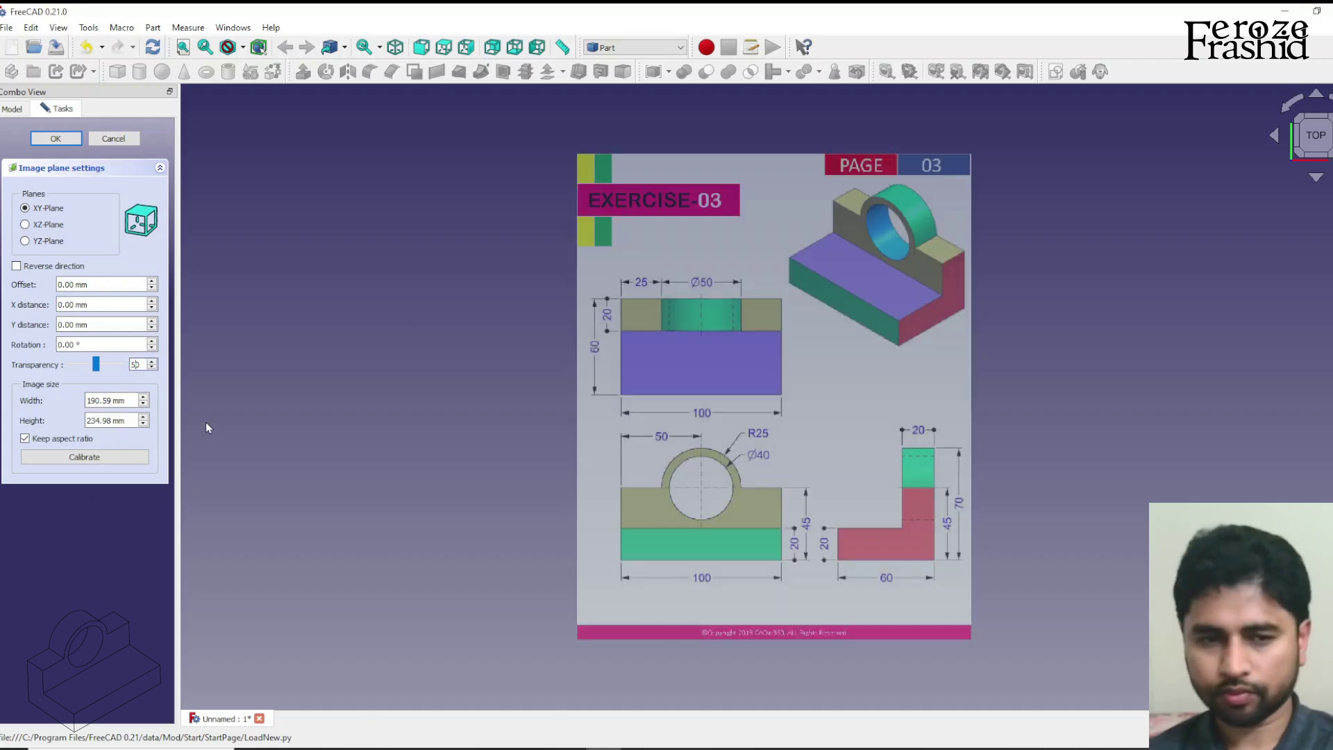
{"action": "left_click", "coordinate": [101, 457]}
{"action": "scroll", "coordinate": [699, 633], "scroll_direction": "up", "scroll_amount": 6}
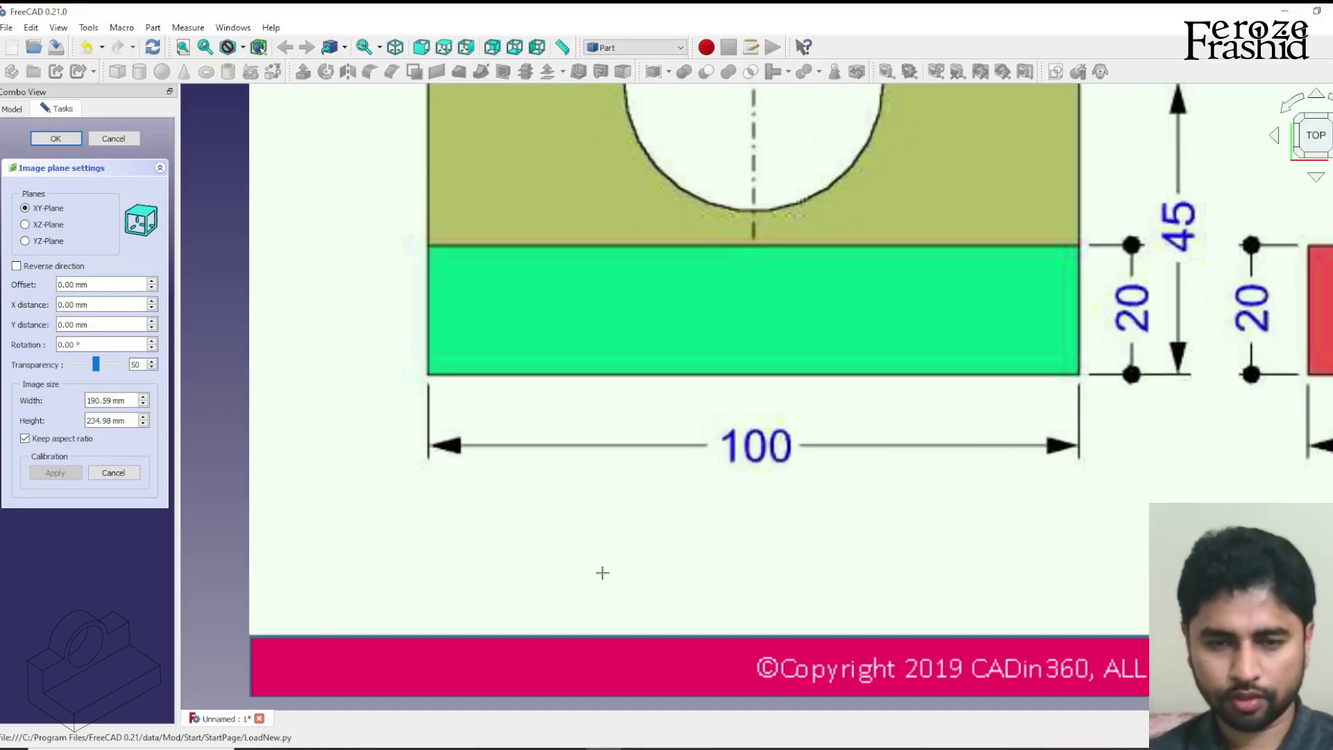
{"action": "left_click", "coordinate": [429, 446]}
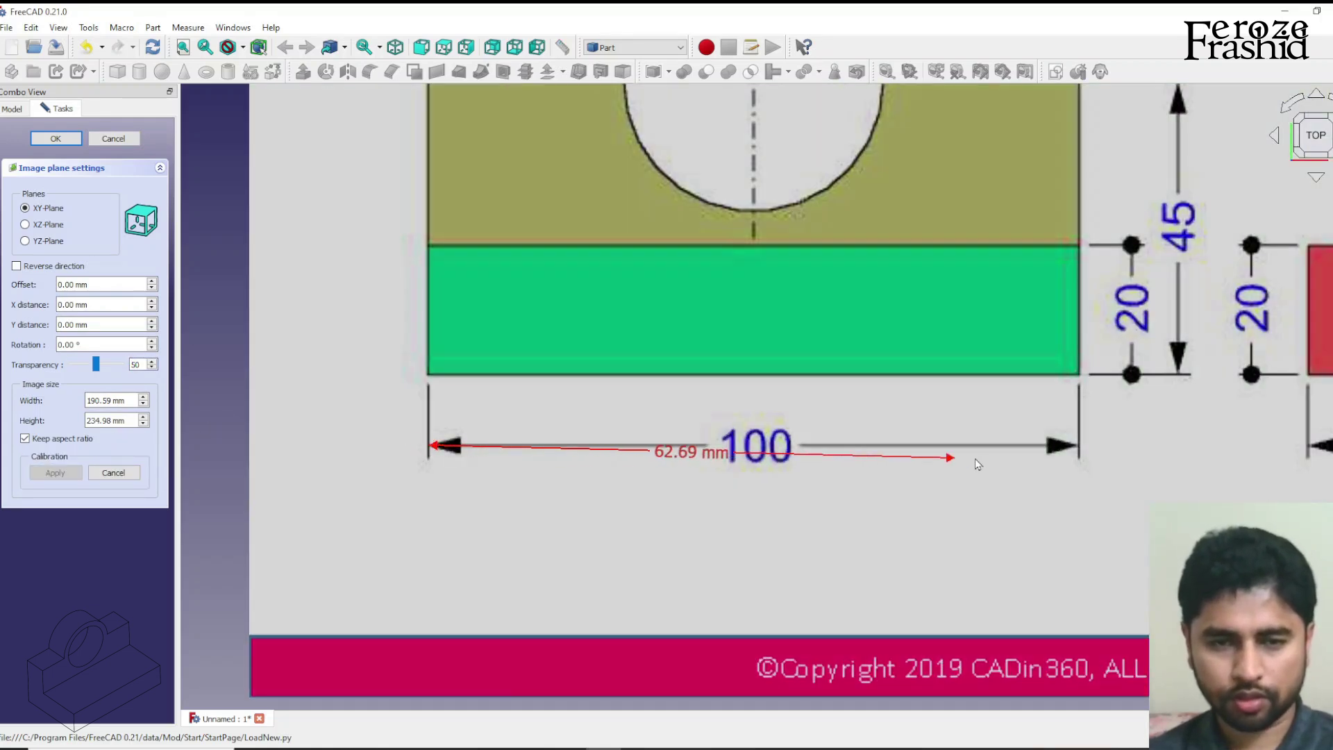
{"action": "left_click", "coordinate": [1078, 449]}
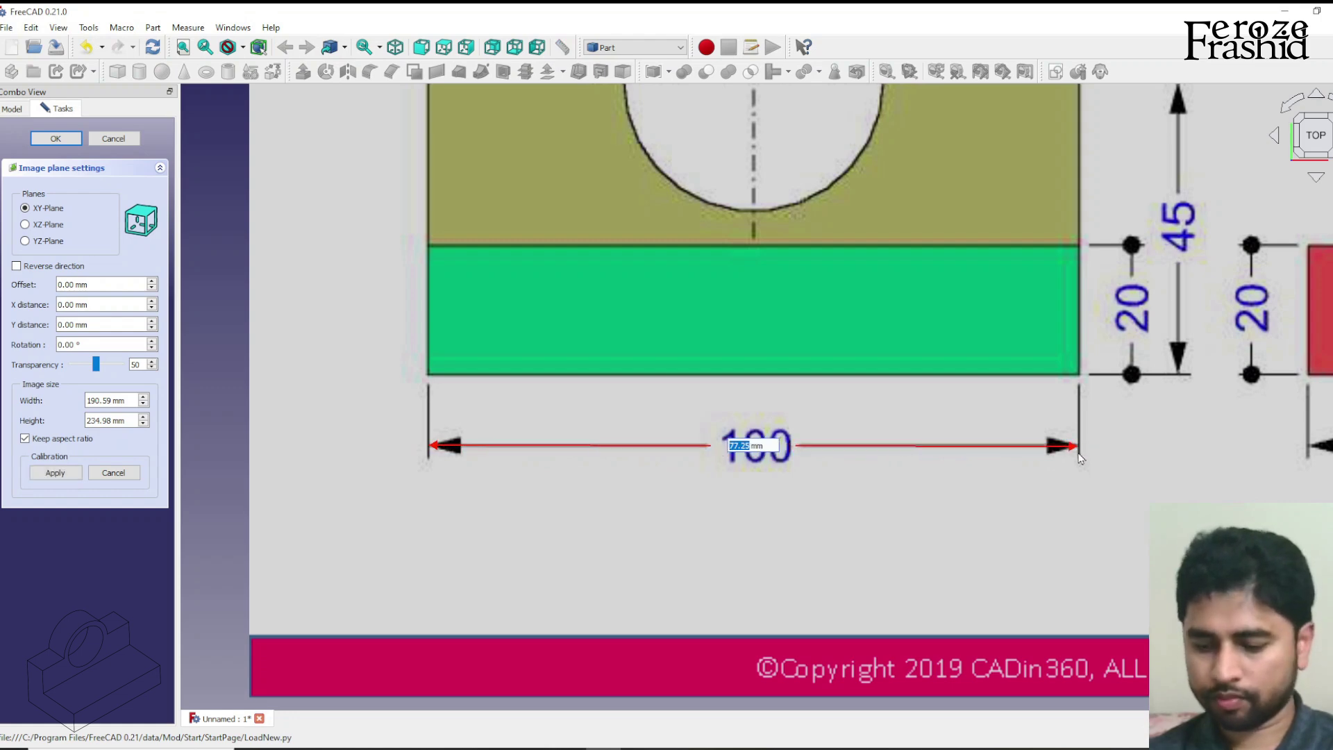
{"action": "key", "text": "Return"}
Step: Place the reference image on the YZ-Plane and accept the image plane settings
{"action": "scroll", "coordinate": [562, 500], "scroll_direction": "down", "scroll_amount": 4}
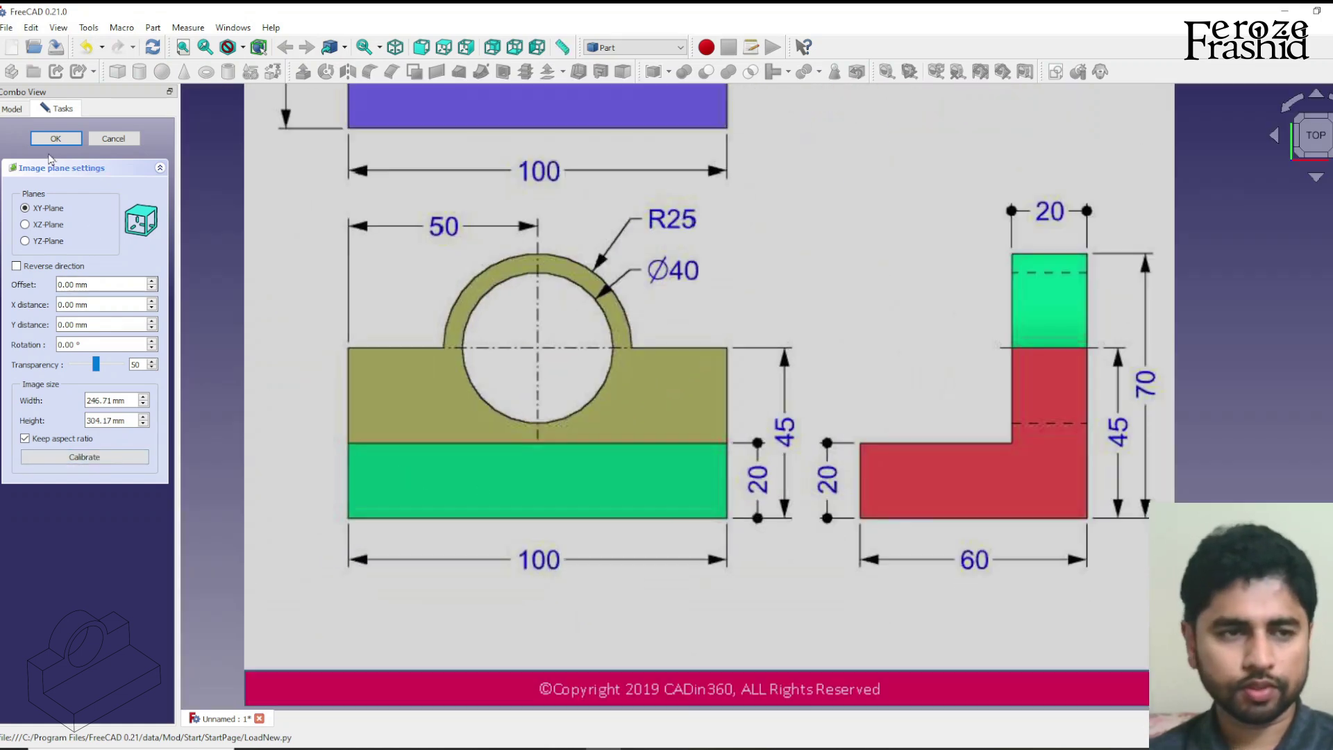
{"action": "scroll", "coordinate": [499, 504], "scroll_direction": "down", "scroll_amount": 3}
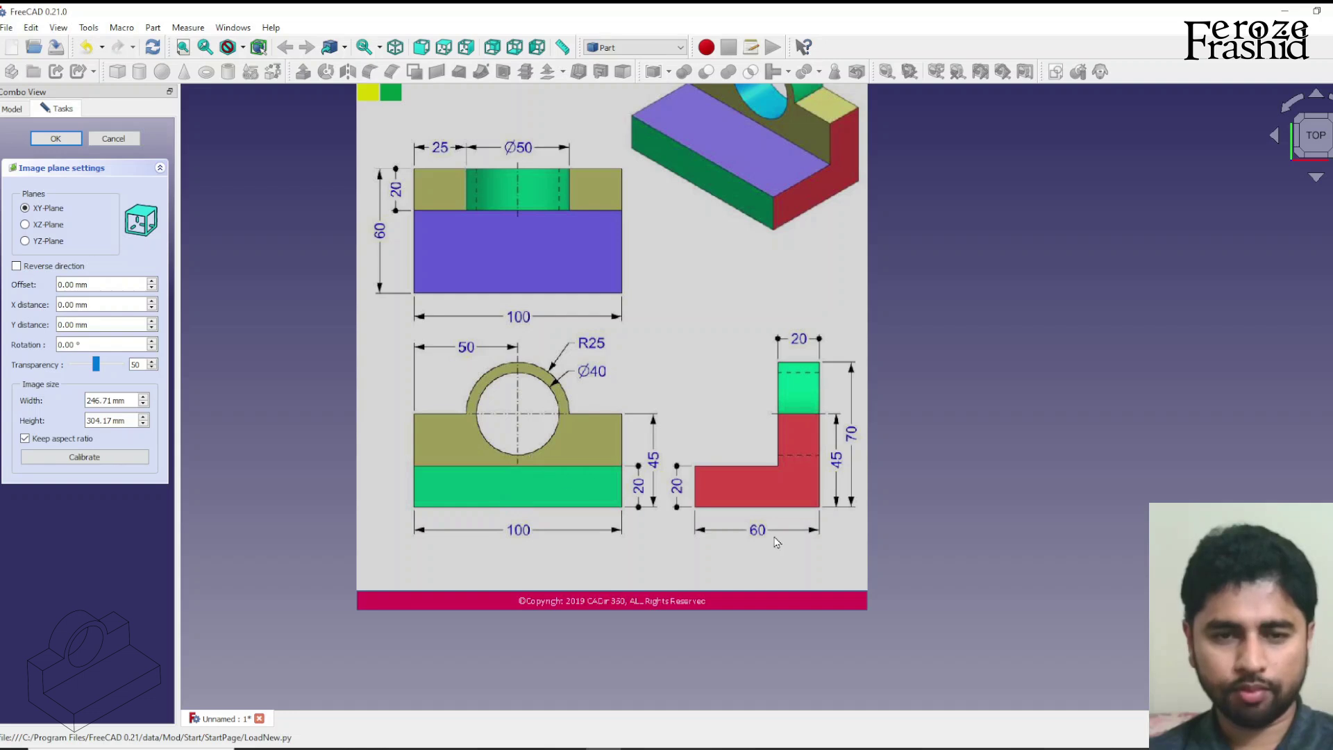
{"action": "scroll", "coordinate": [777, 542], "scroll_direction": "down", "scroll_amount": 1}
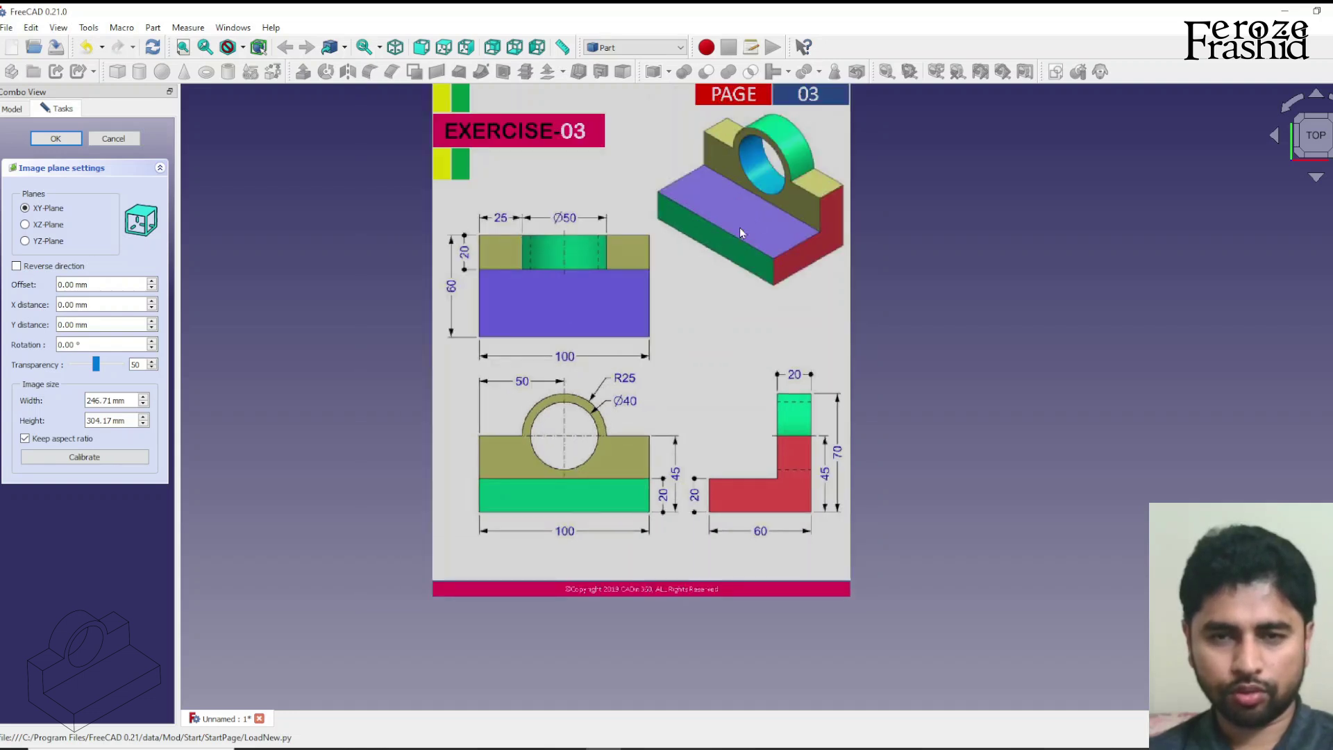
{"action": "left_click", "coordinate": [46, 243]}
{"action": "left_click", "coordinate": [57, 141]}
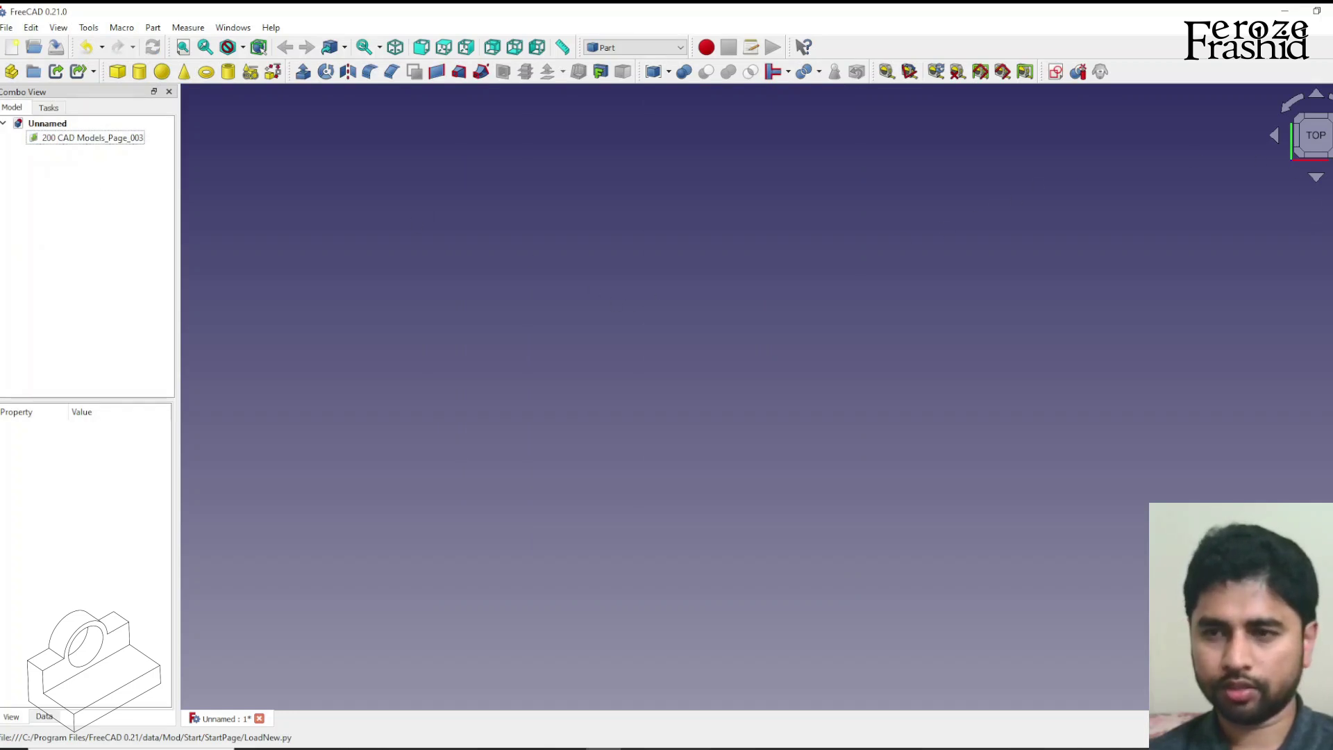
Step: Show the reference image from the right side with the sheet upright and display the coordinate axis cross
{"action": "middle_click_drag", "start_coordinate": [1022, 327], "coordinate": [851, 389]}
{"action": "left_click", "coordinate": [826, 382]}
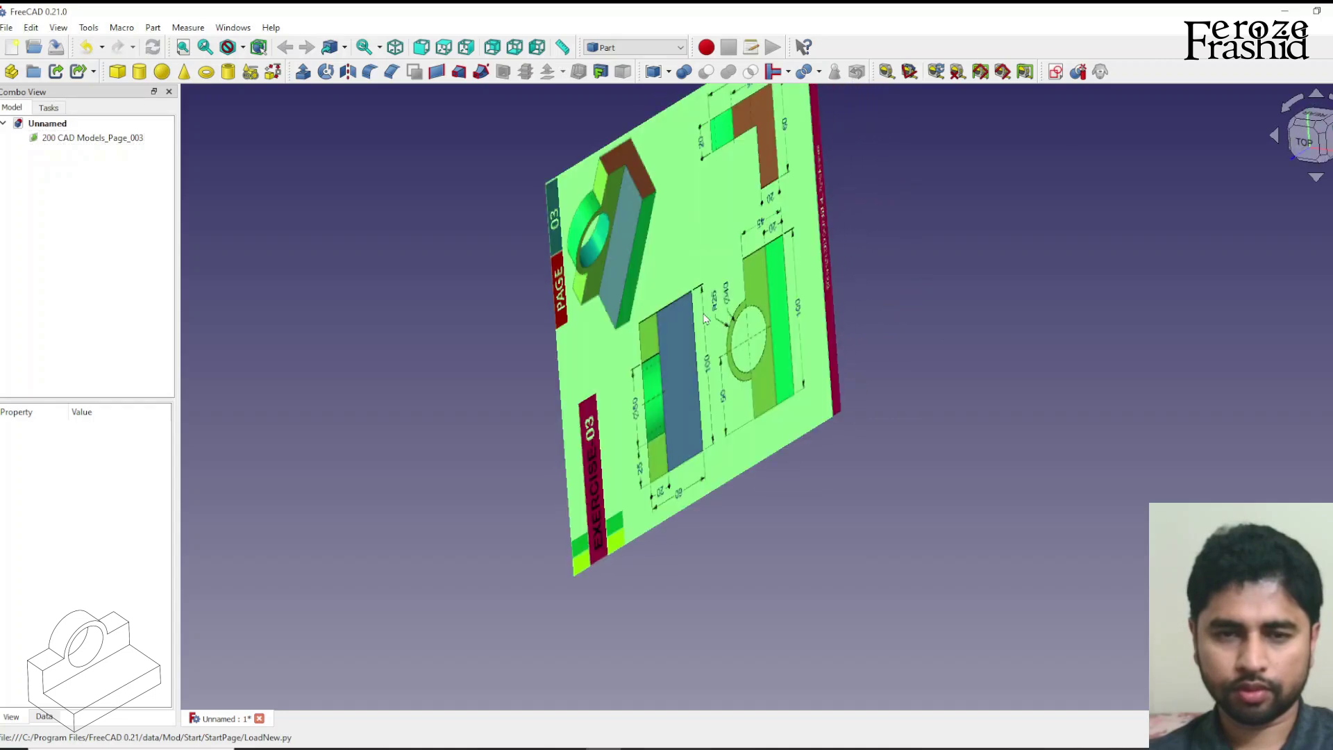
{"action": "key", "text": "3"}
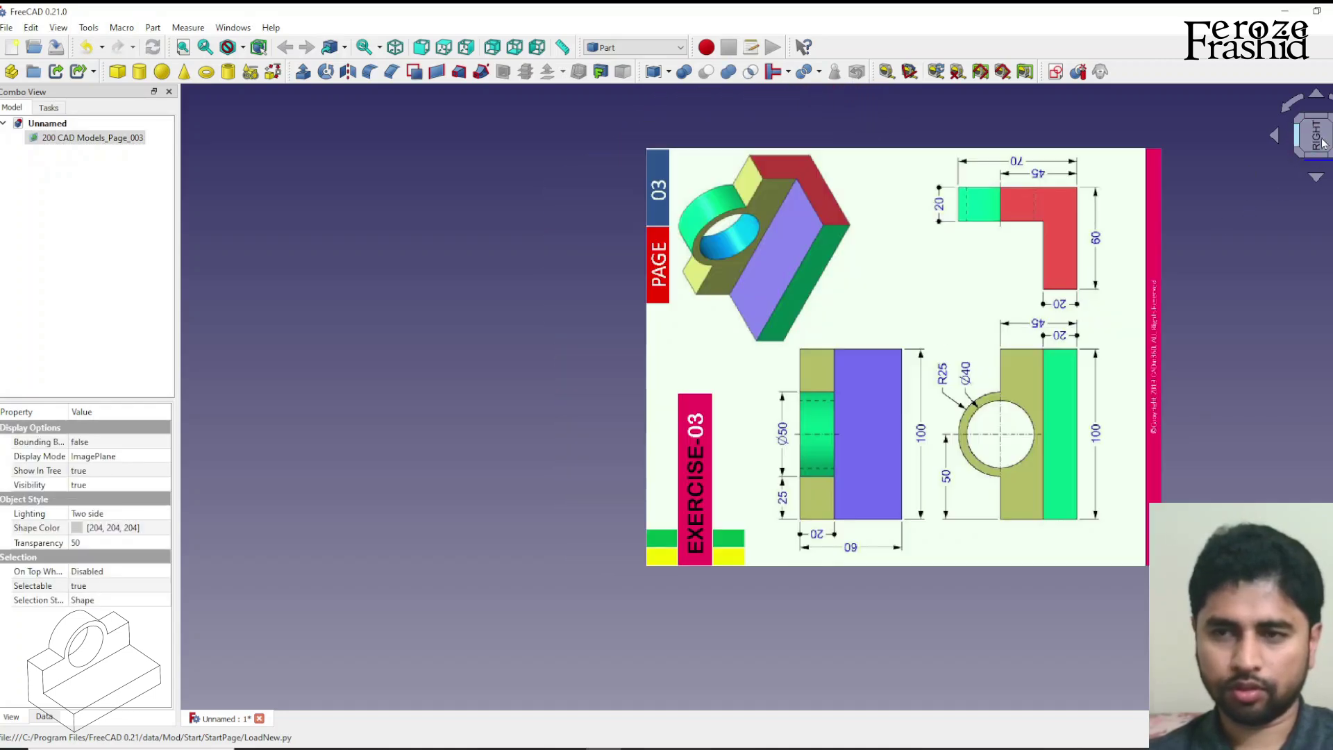
{"action": "left_click", "coordinate": [1328, 99]}
{"action": "scroll", "coordinate": [827, 340], "scroll_direction": "down", "scroll_amount": 3}
{"action": "scroll", "coordinate": [886, 513], "scroll_direction": "up", "scroll_amount": 3}
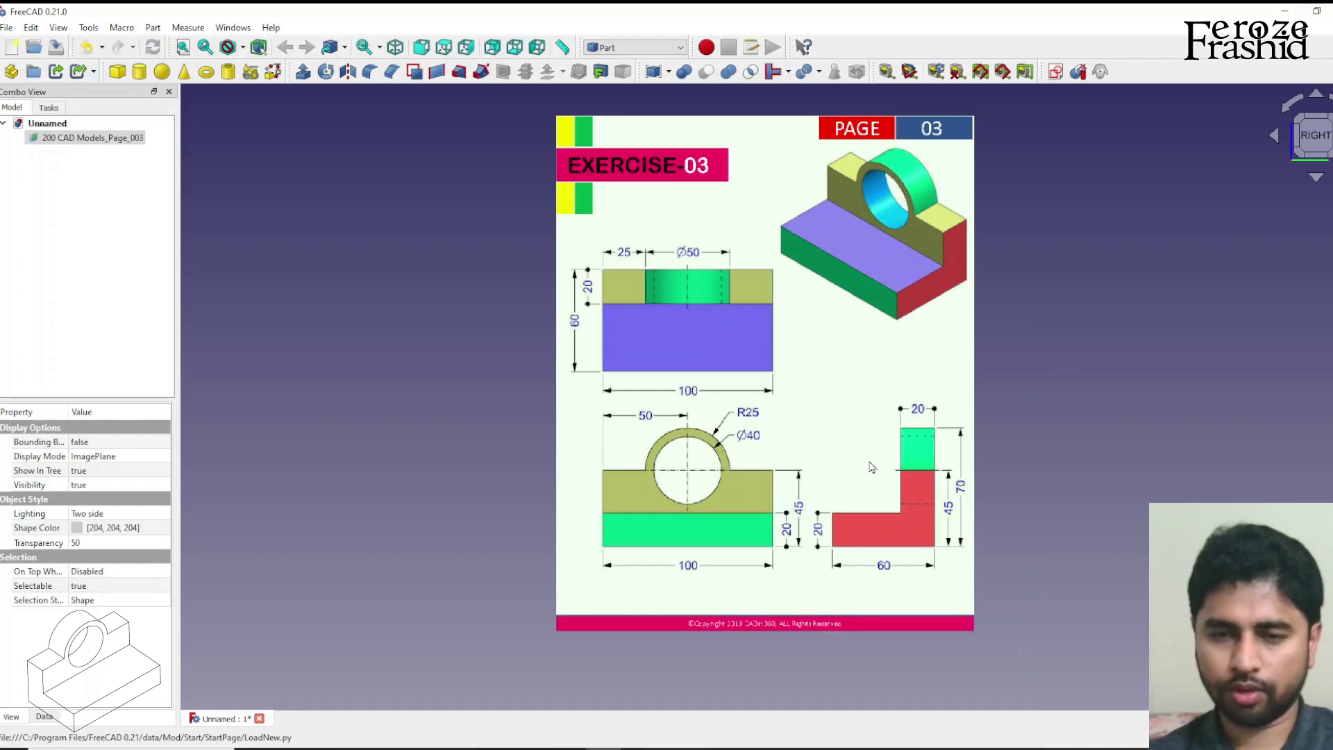
{"action": "left_click", "coordinate": [478, 319]}
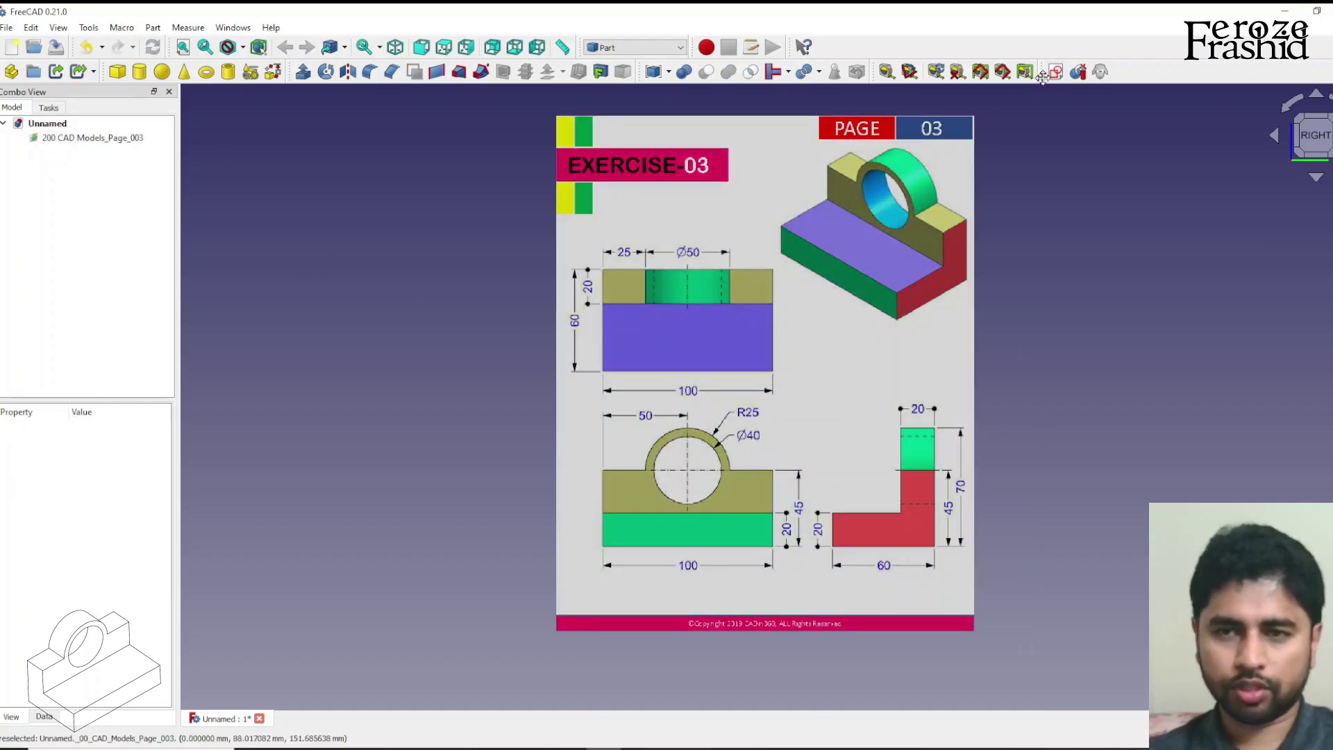
{"action": "key", "text": "a"}
{"action": "key", "text": "c"}
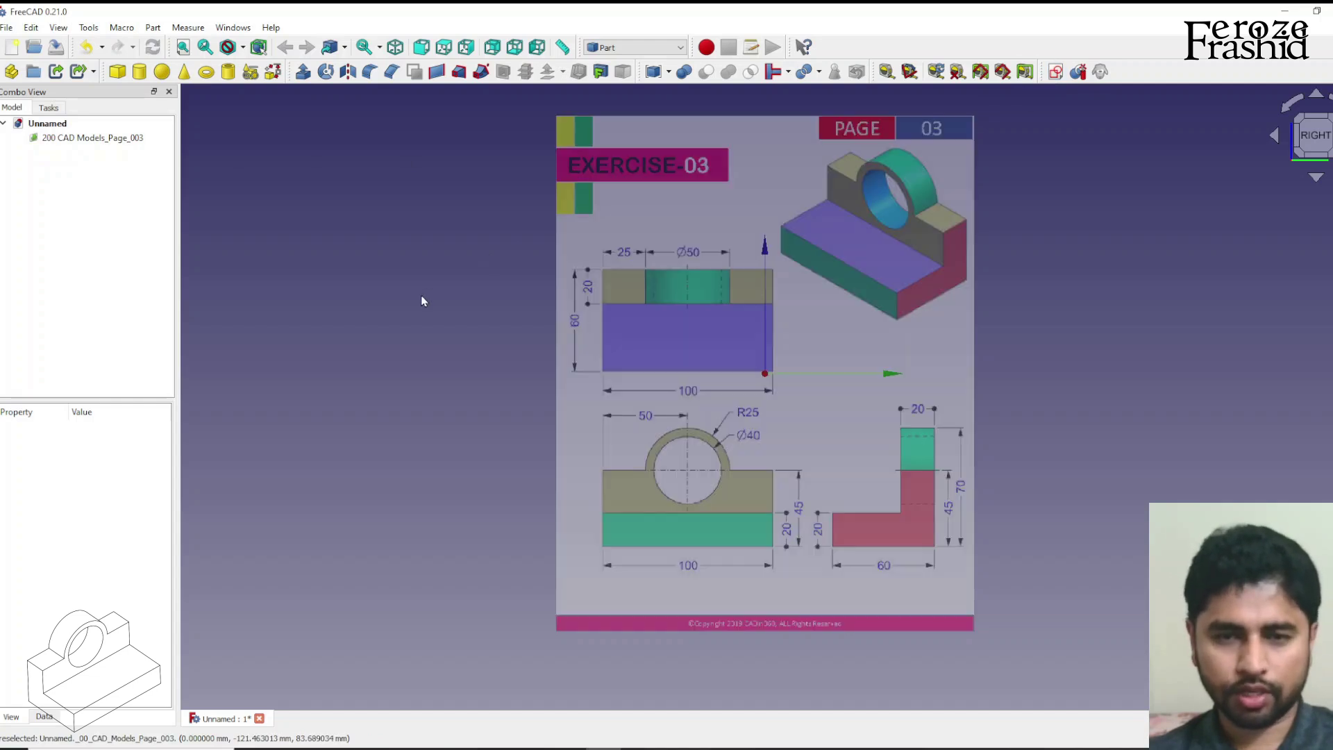
Step: Transform the reference image by 46 mm along its X axis and 57 mm along its Y axis, centring the front view's ring on the origin
{"action": "left_click", "coordinate": [75, 139]}
{"action": "right_click", "coordinate": [75, 139]}
{"action": "left_click", "coordinate": [95, 159]}
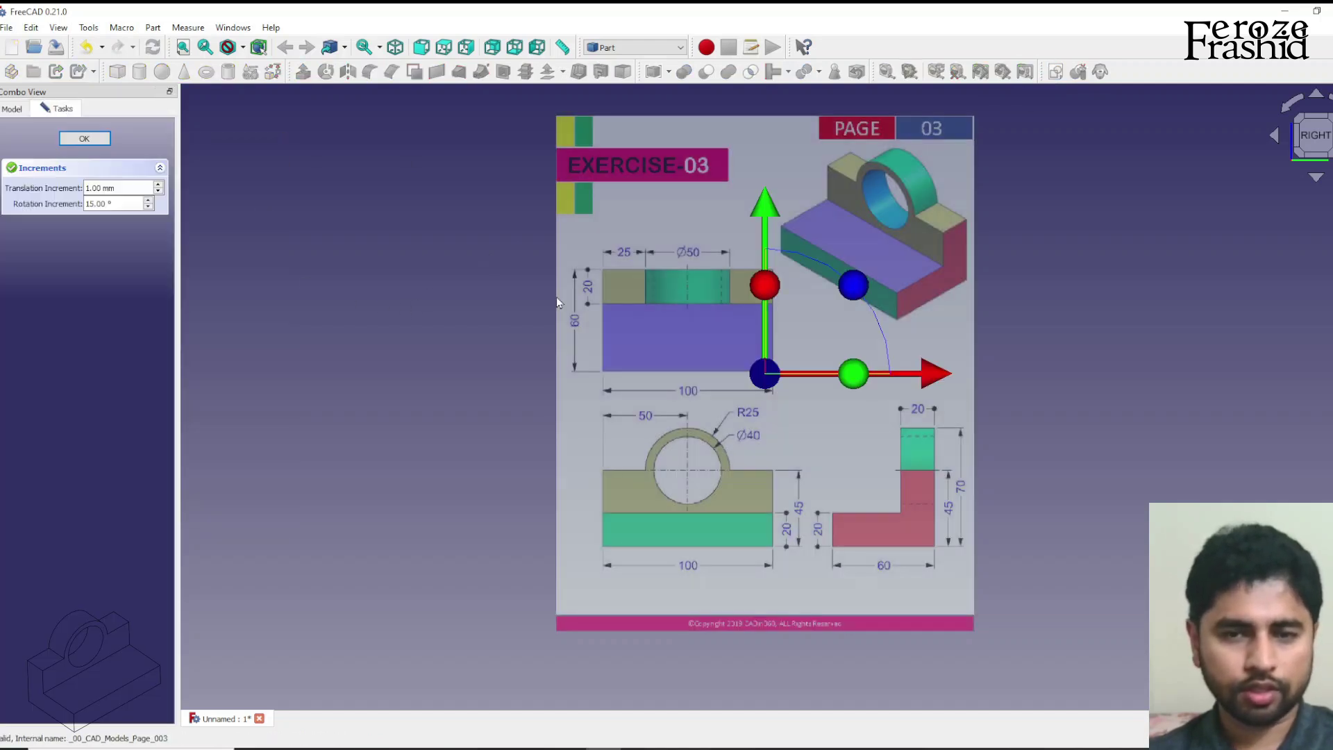
{"action": "left_click_drag", "start_coordinate": [925, 373], "coordinate": [1008, 375]}
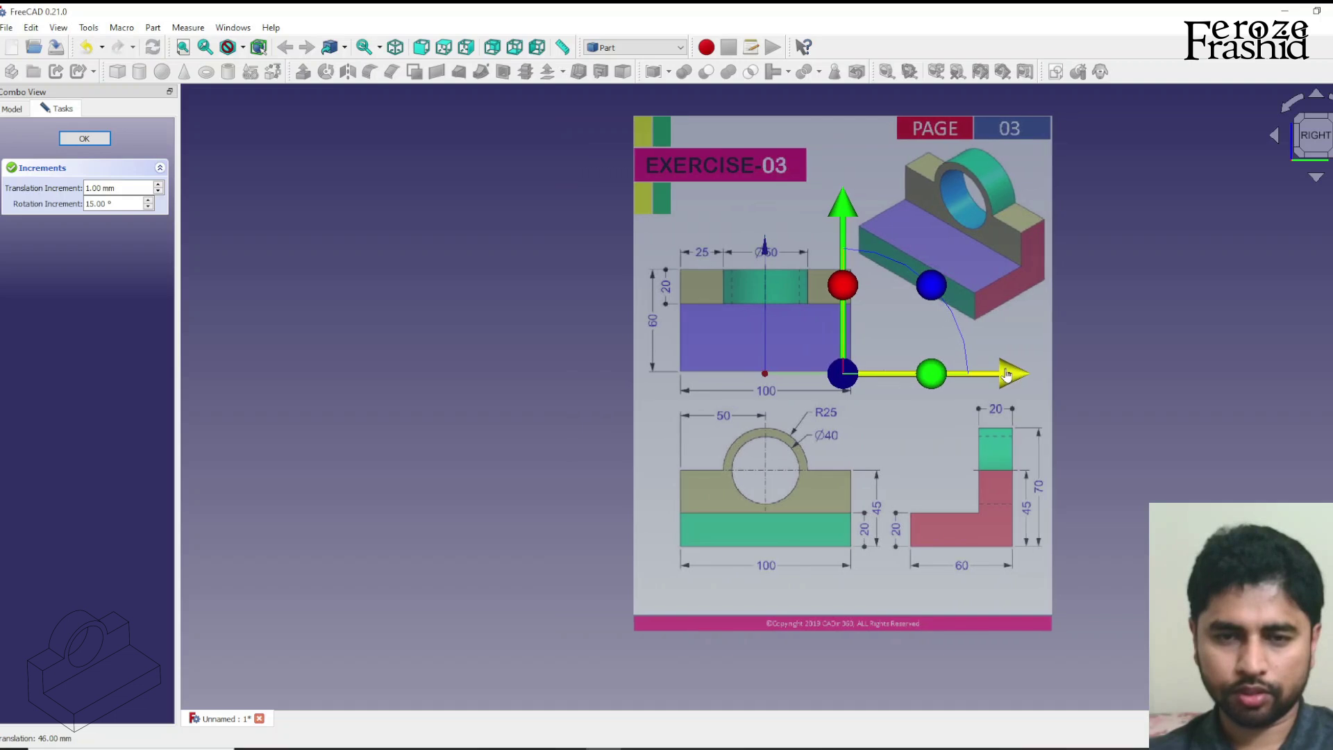
{"action": "left_click_drag", "start_coordinate": [853, 216], "coordinate": [820, 114]}
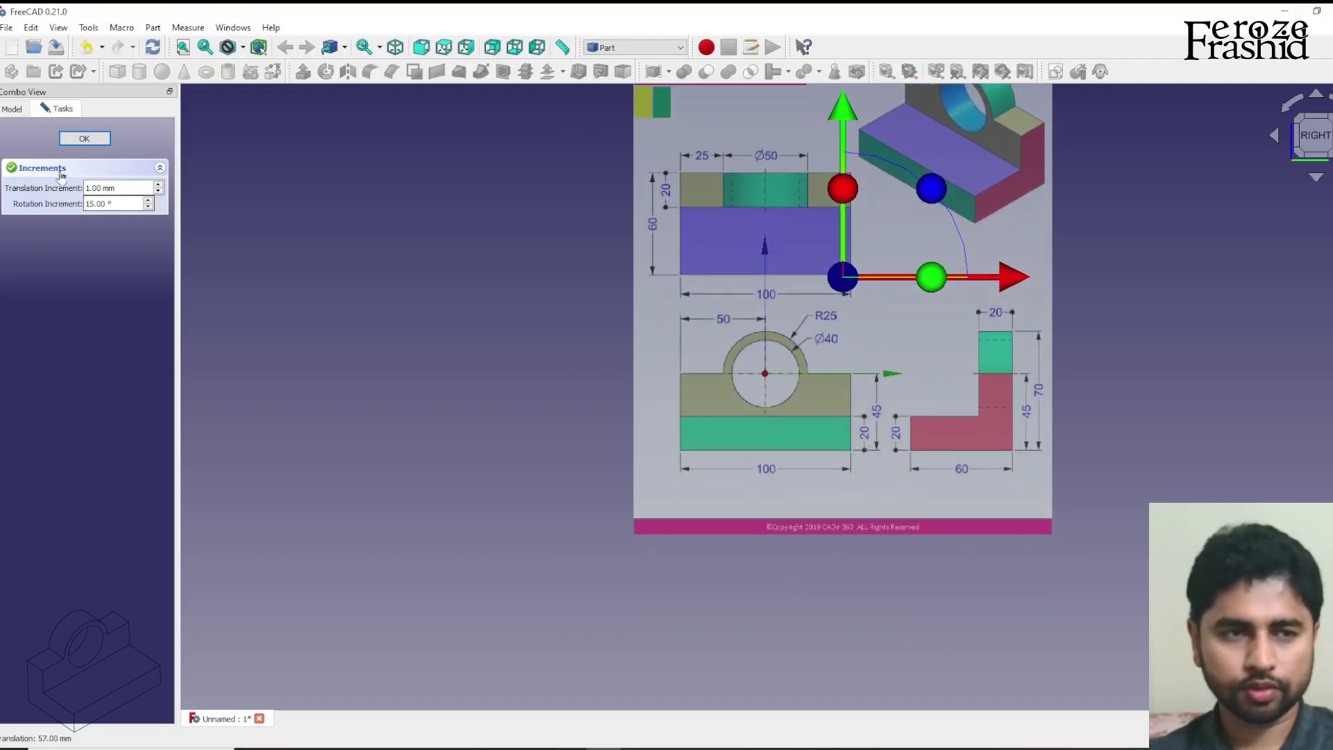
{"action": "left_click", "coordinate": [85, 139]}
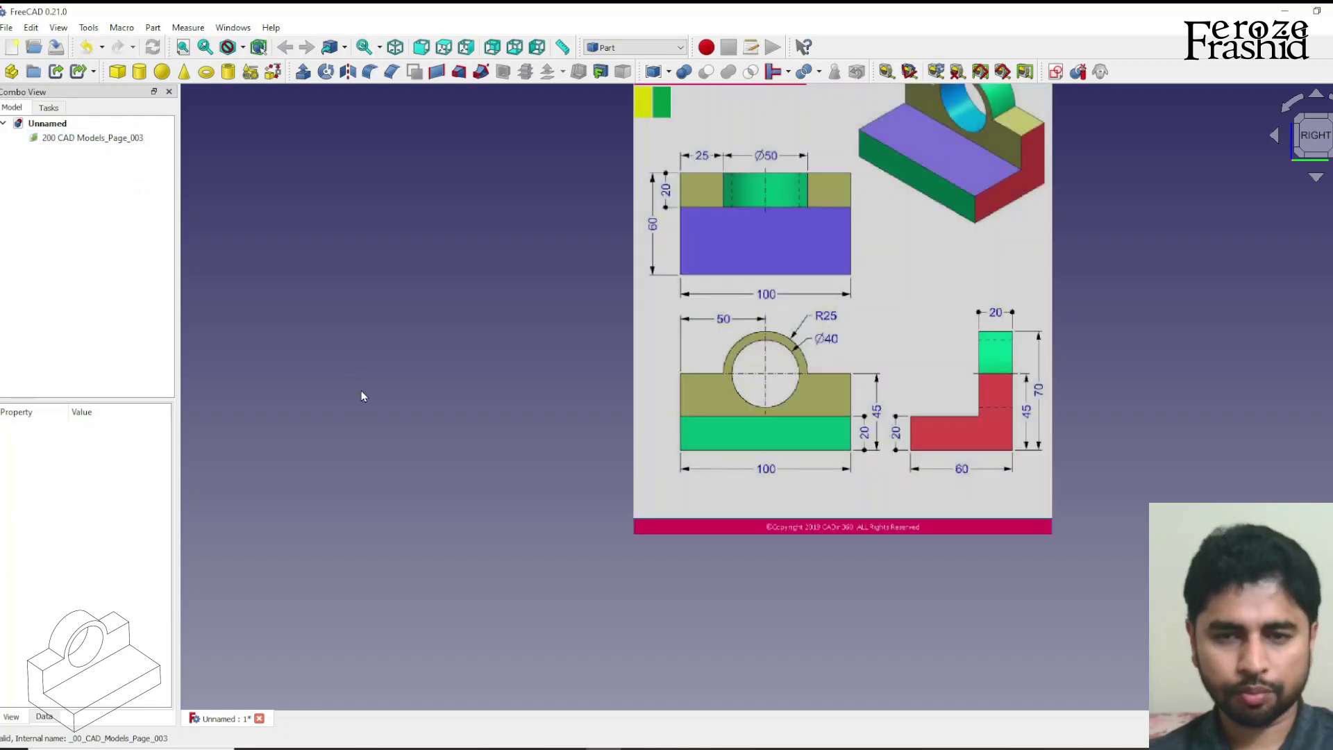
Step: Create a new sketch on the YZ-Plane with zero offset
{"action": "left_click", "coordinate": [1055, 72]}
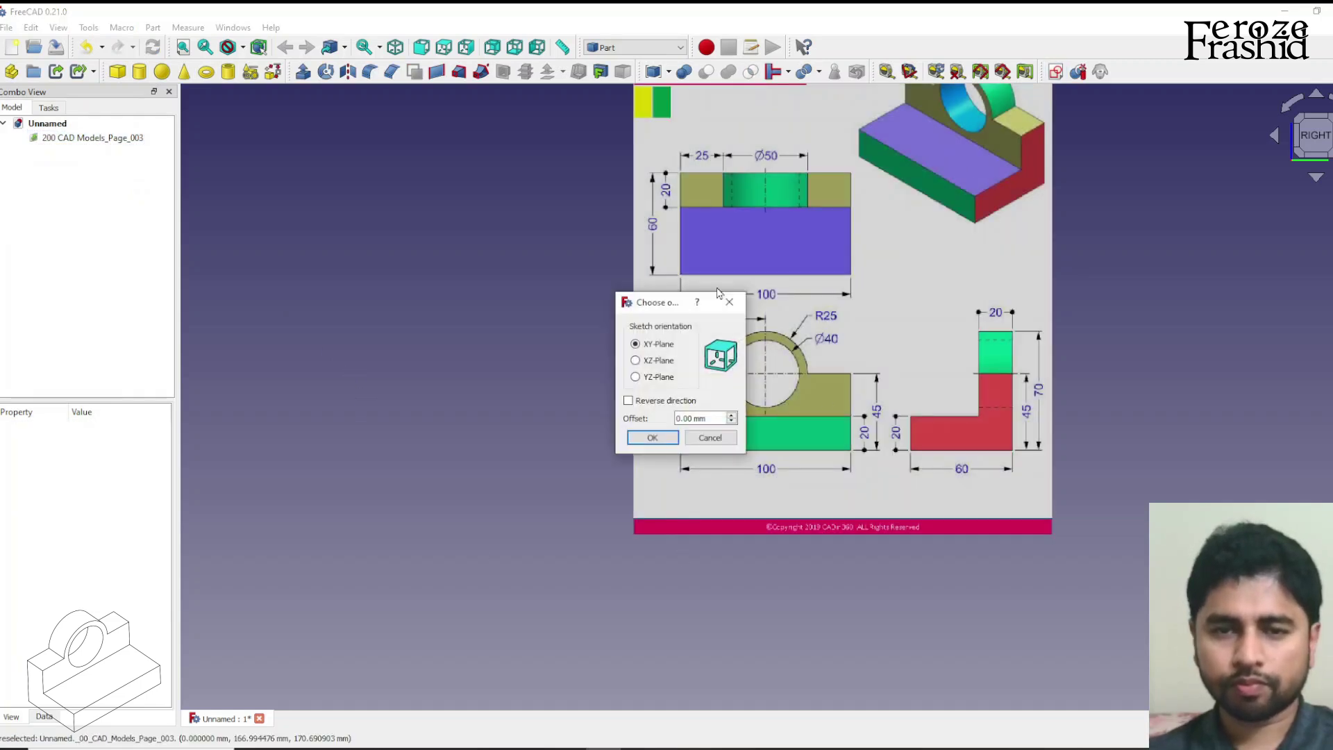
{"action": "left_click", "coordinate": [653, 438]}
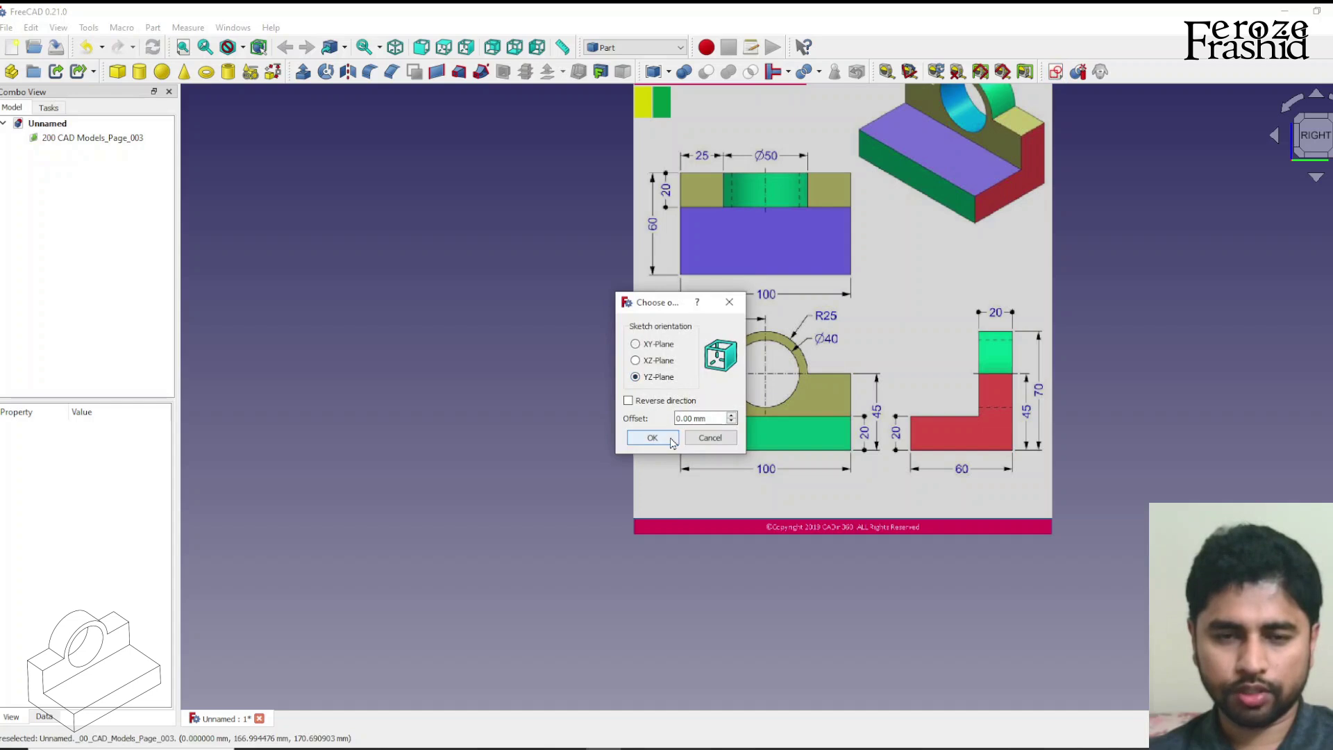
{"action": "scroll", "coordinate": [771, 403], "scroll_direction": "up", "scroll_amount": 3}
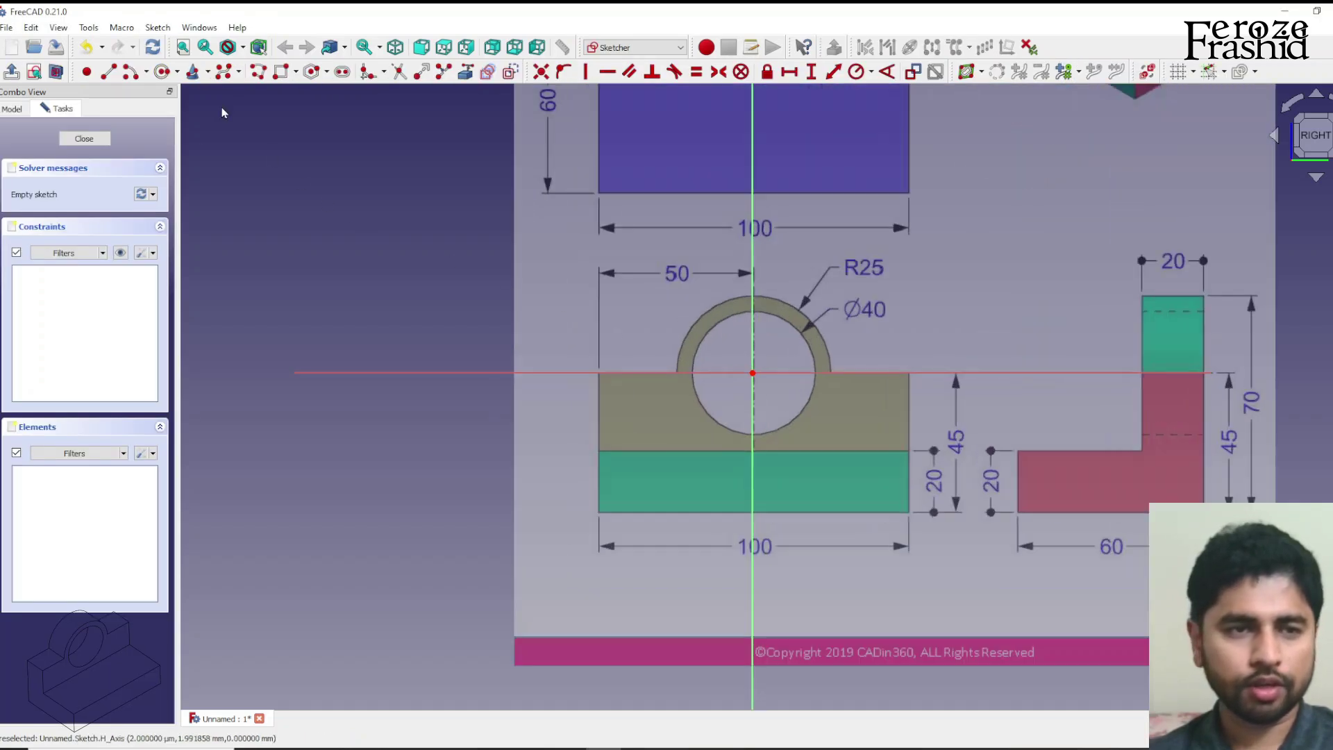
Step: Sketch a circle over the Ø40 hole and an upper semicircular arc over the R25 outline, both centred on the origin
{"action": "left_click", "coordinate": [162, 71]}
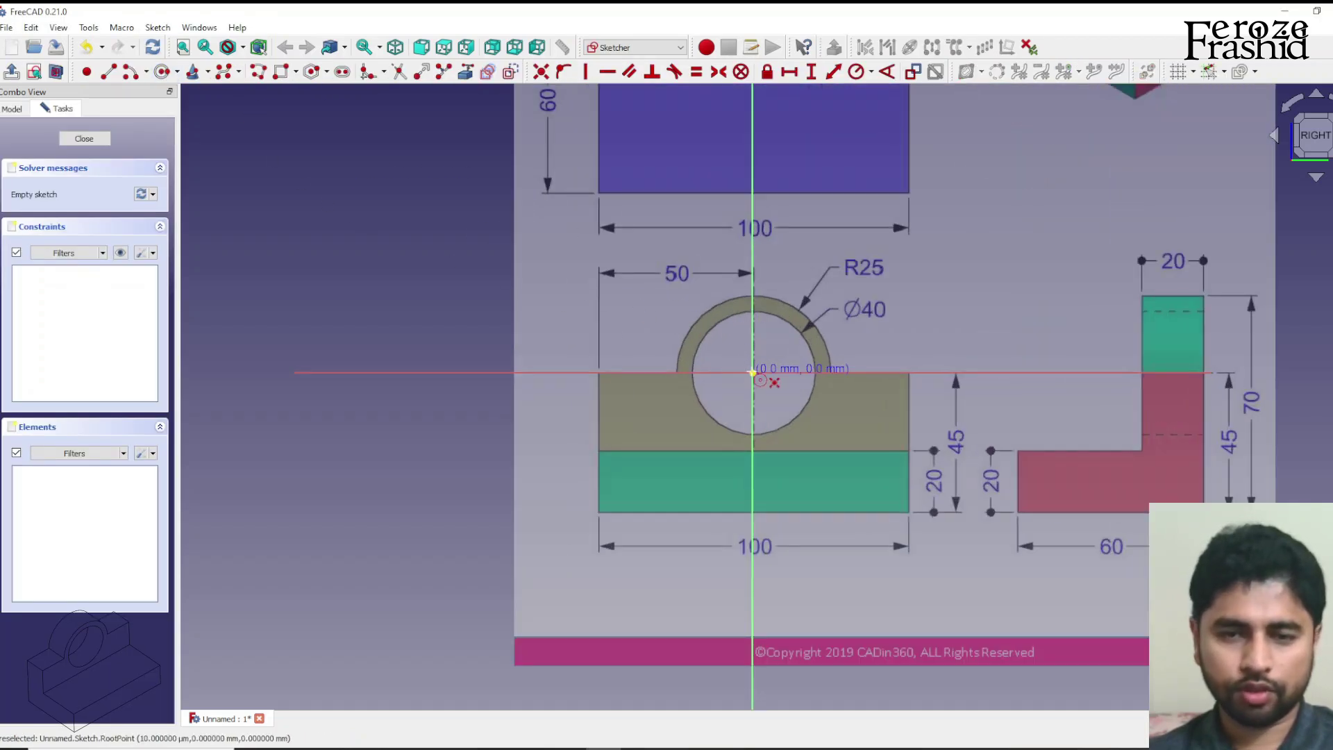
{"action": "left_click", "coordinate": [753, 373]}
{"action": "left_click", "coordinate": [796, 330]}
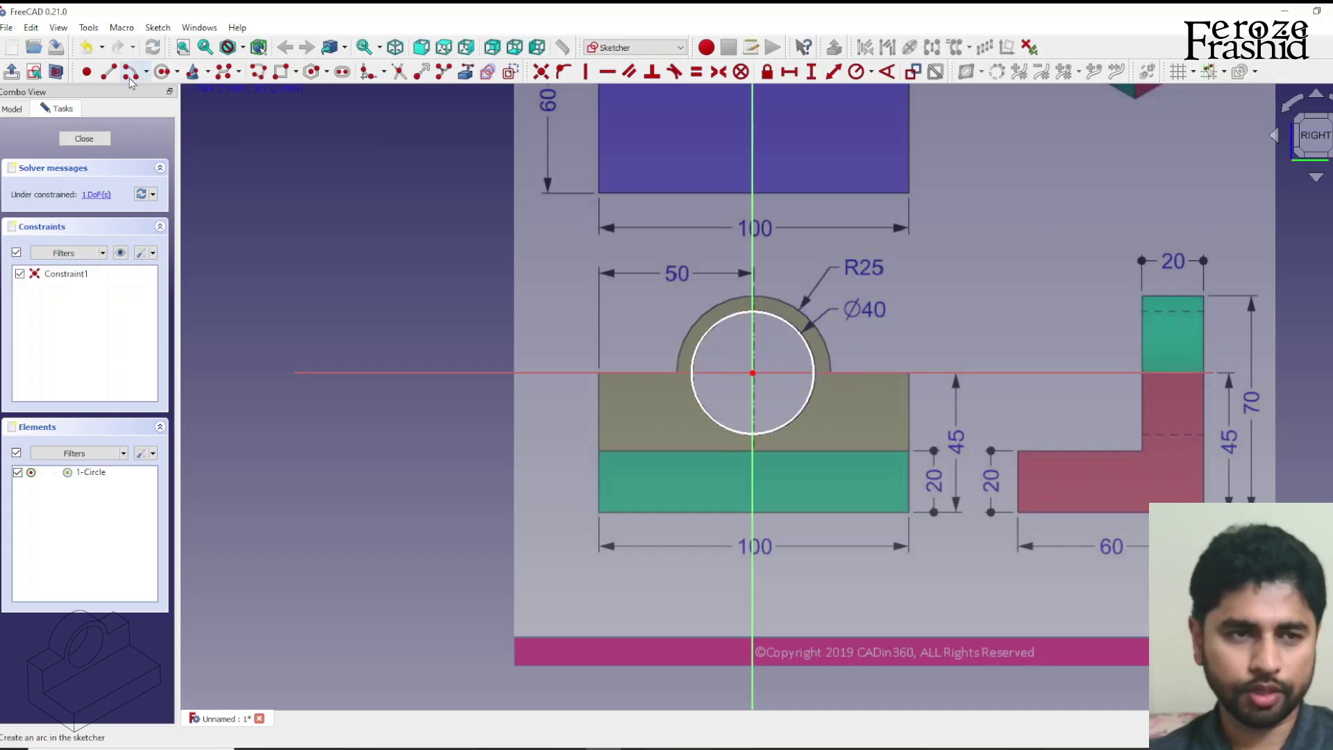
{"action": "left_click", "coordinate": [753, 373]}
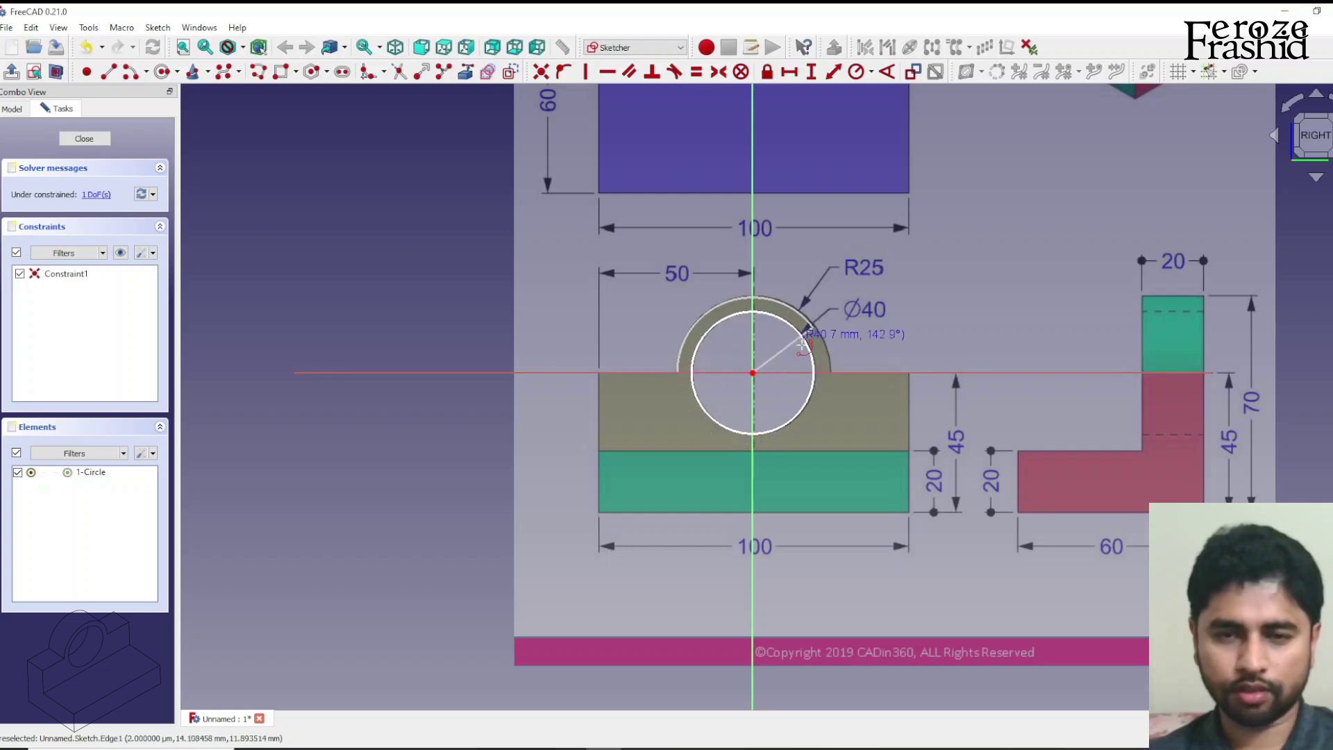
{"action": "left_click", "coordinate": [824, 373]}
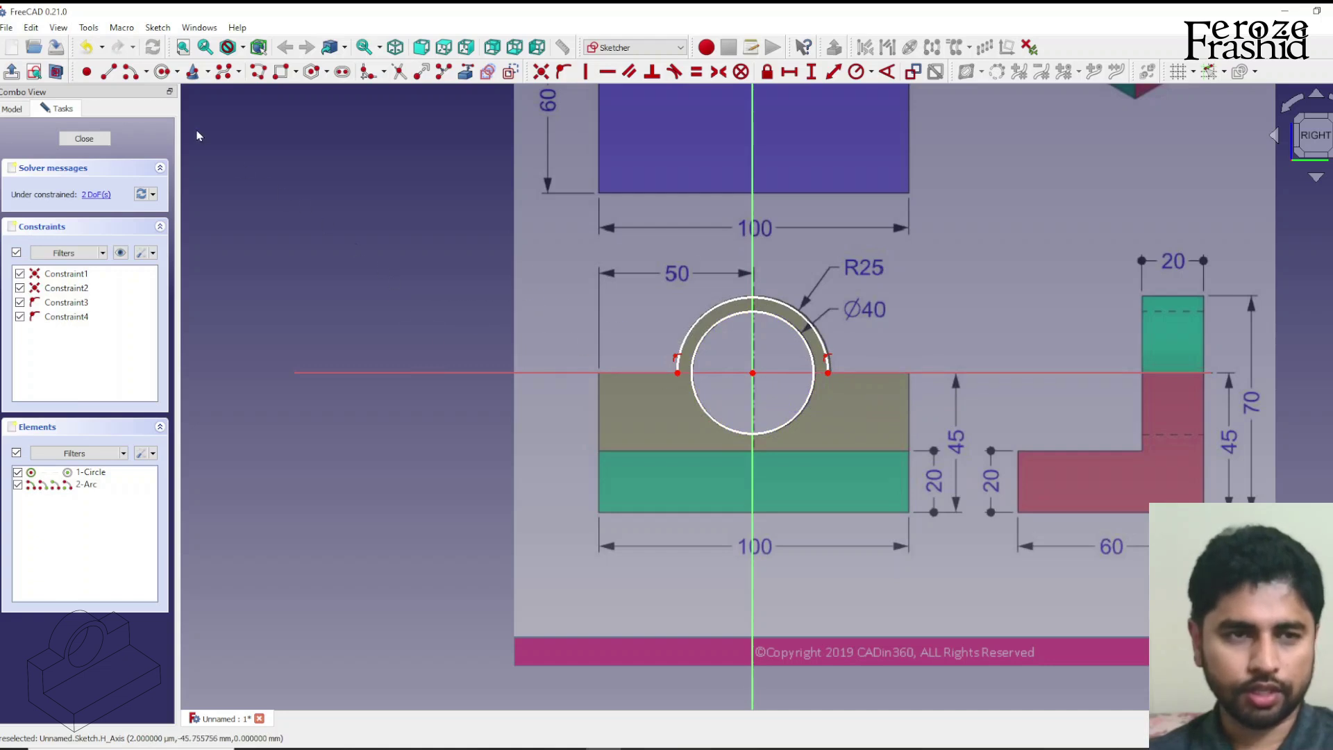
Step: Draw a polyline from the arc's right end around the base to its left end, about 100 mm wide and 45 mm high
{"action": "left_click", "coordinate": [257, 71]}
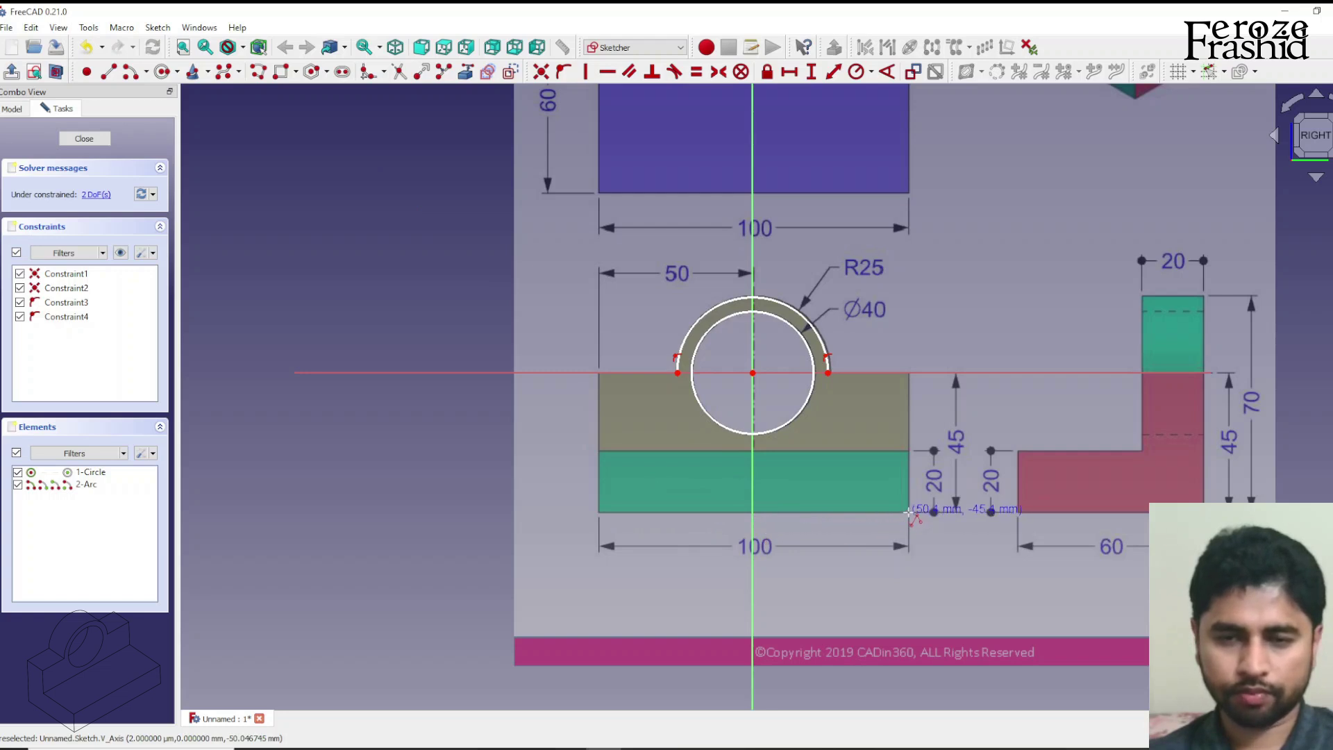
{"action": "left_click", "coordinate": [829, 373]}
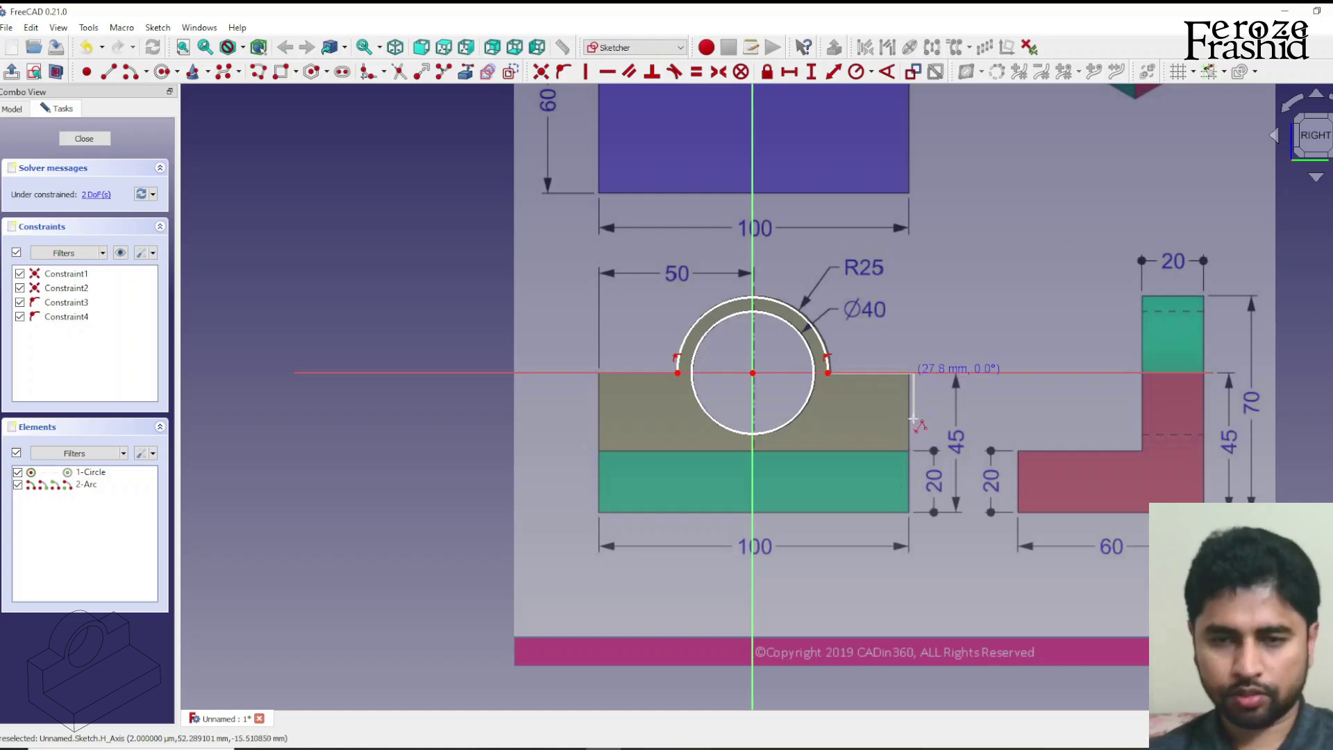
{"action": "left_click", "coordinate": [909, 373]}
{"action": "left_click", "coordinate": [909, 513]}
{"action": "left_click", "coordinate": [600, 513]}
{"action": "left_click", "coordinate": [599, 373]}
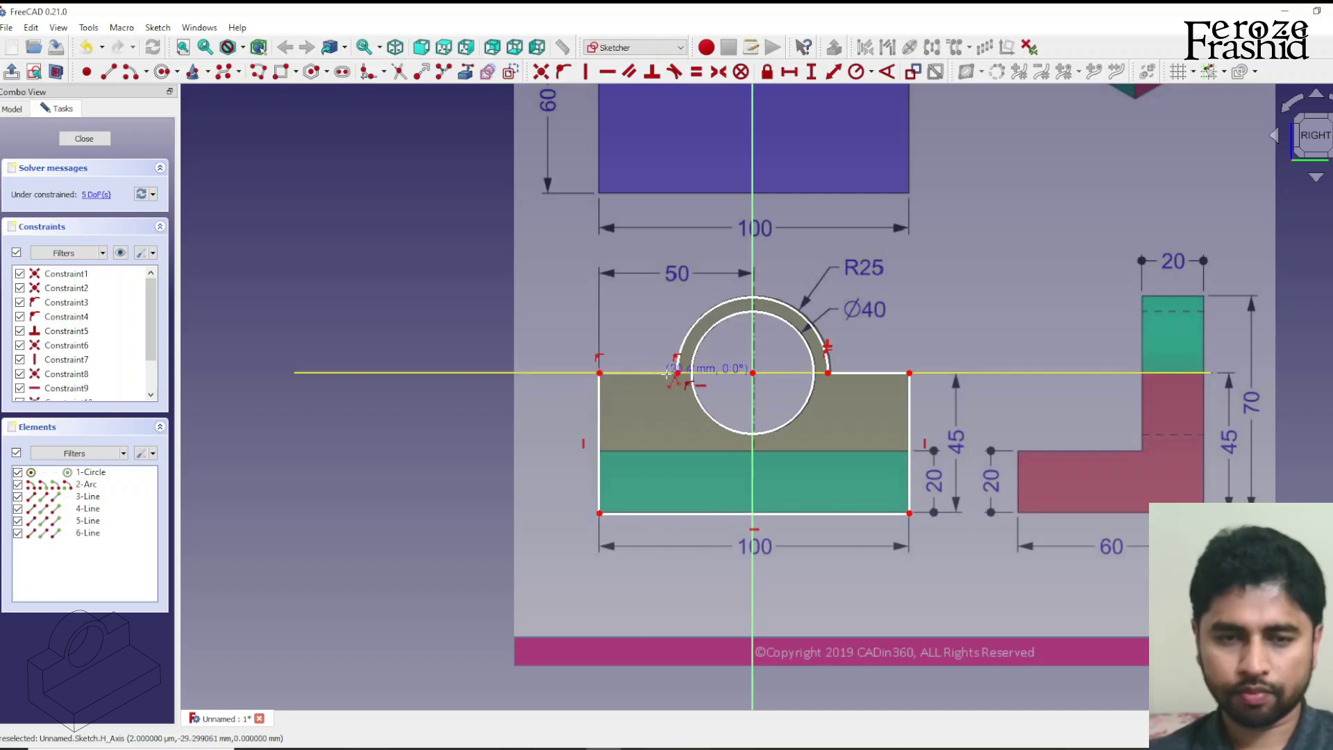
{"action": "left_click", "coordinate": [678, 373]}
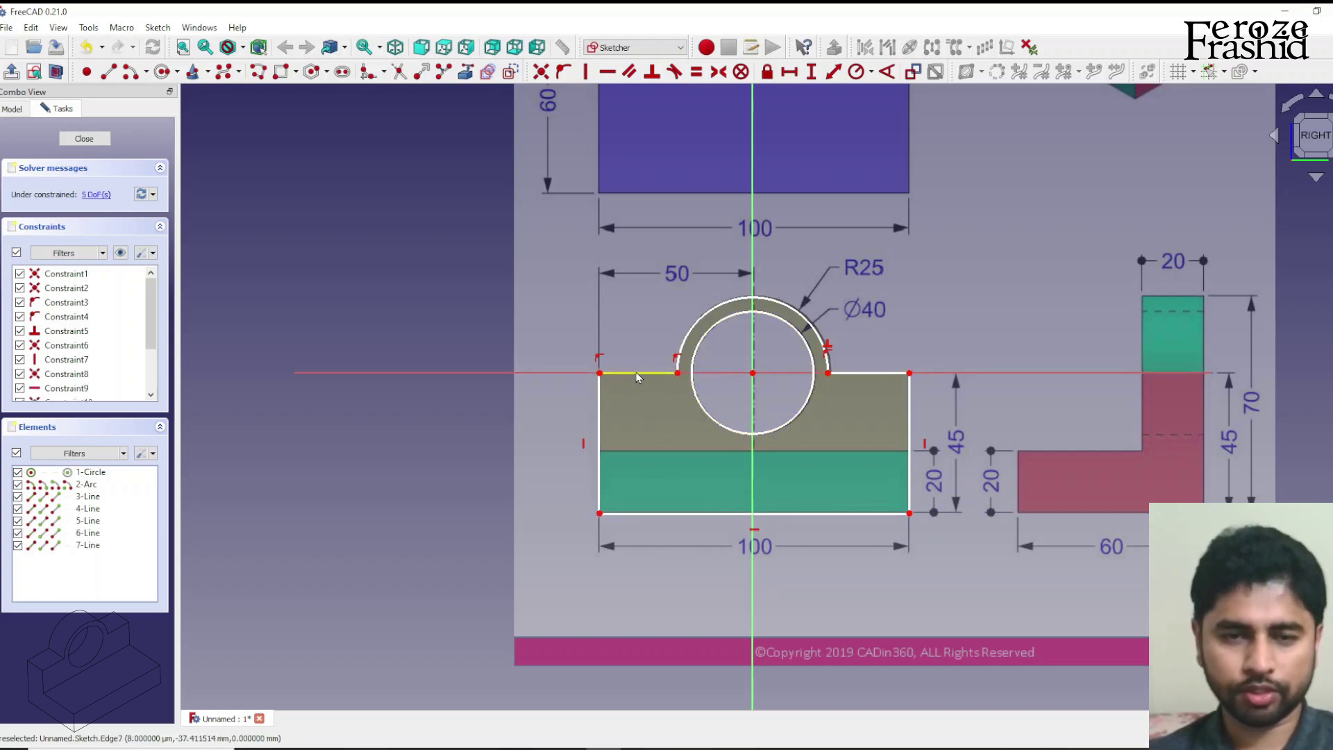
Step: Constrain the distance between the profile's upper left corner and the circle centre to 50 mm
{"action": "left_click", "coordinate": [614, 375]}
{"action": "left_click", "coordinate": [753, 373]}
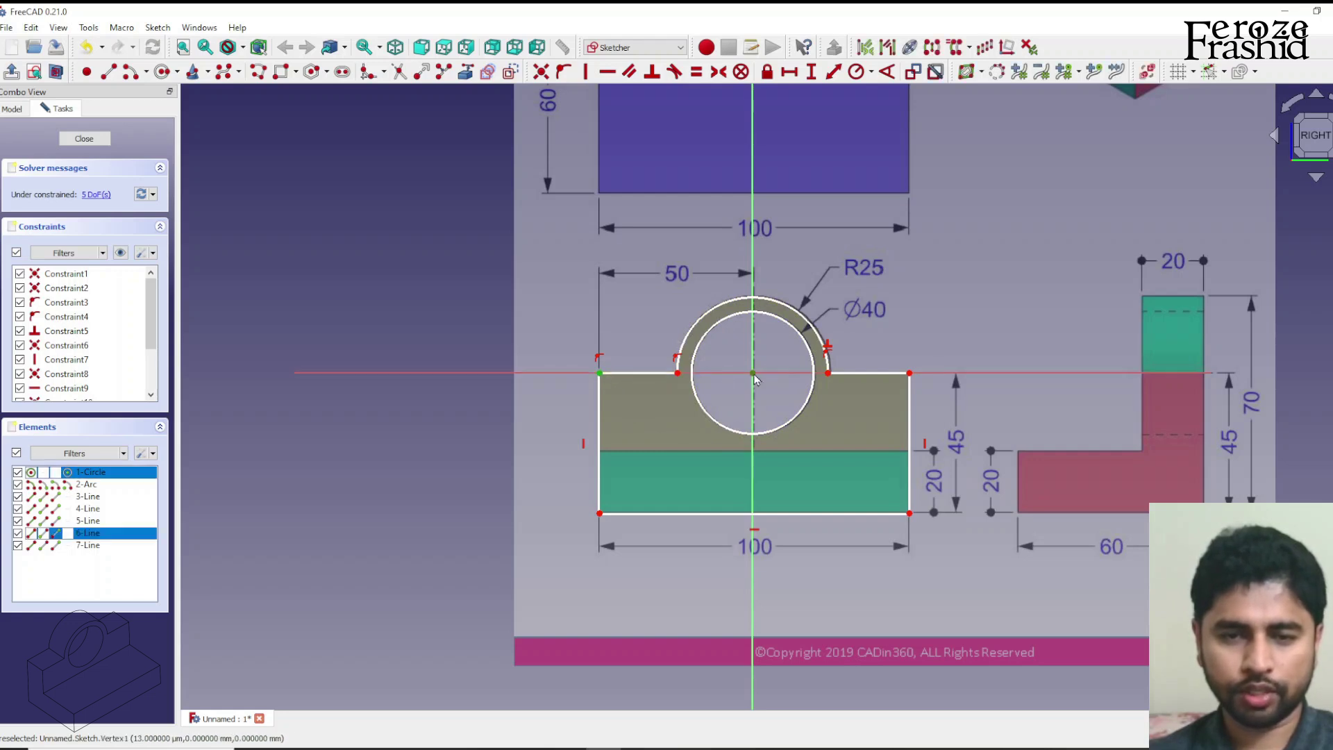
{"action": "left_click", "coordinate": [832, 79]}
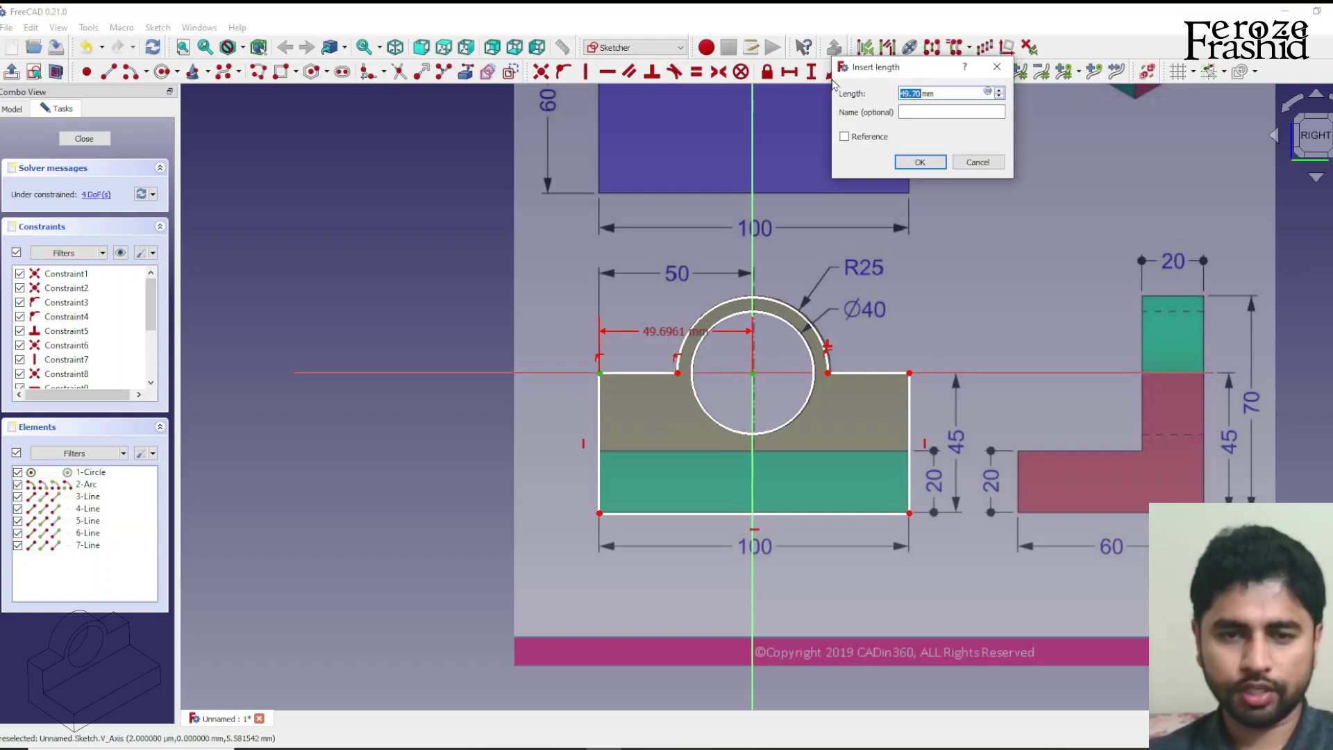
{"action": "key", "text": "Return"}
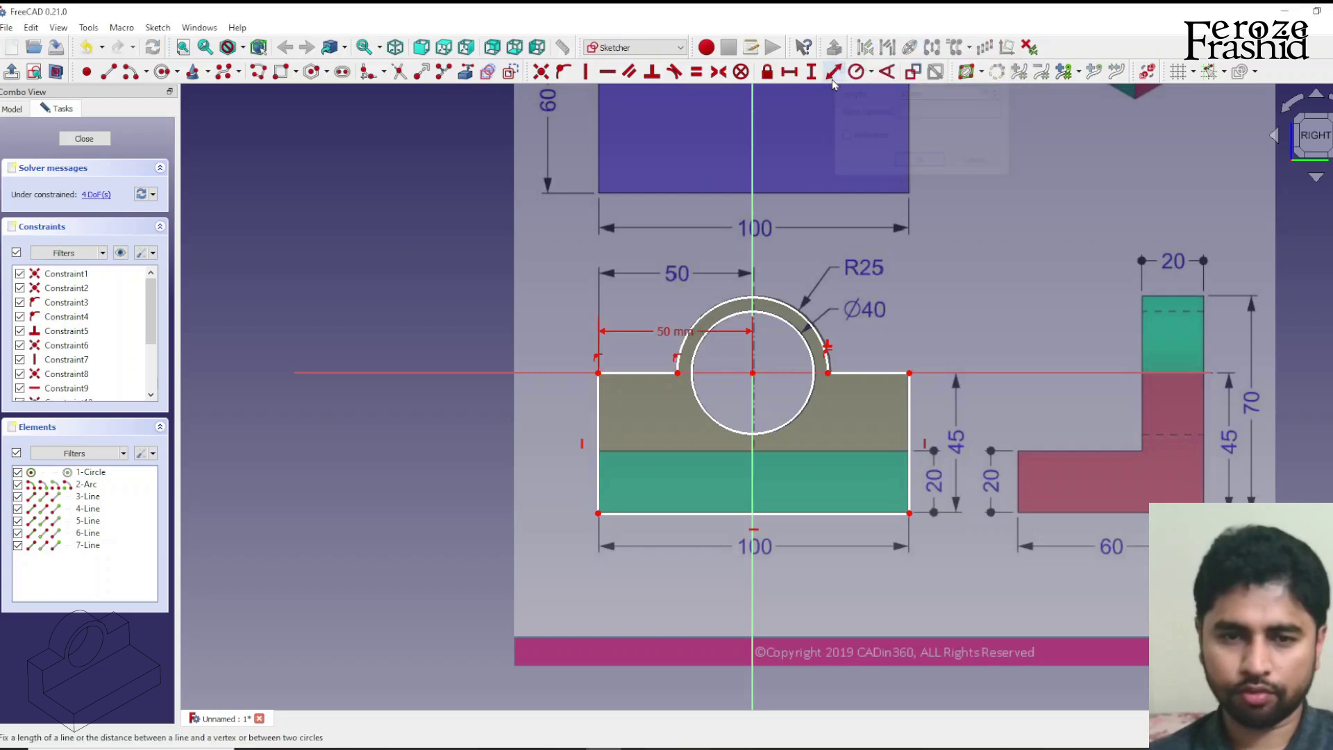
{"action": "left_click", "coordinate": [910, 373]}
{"action": "left_click", "coordinate": [598, 375]}
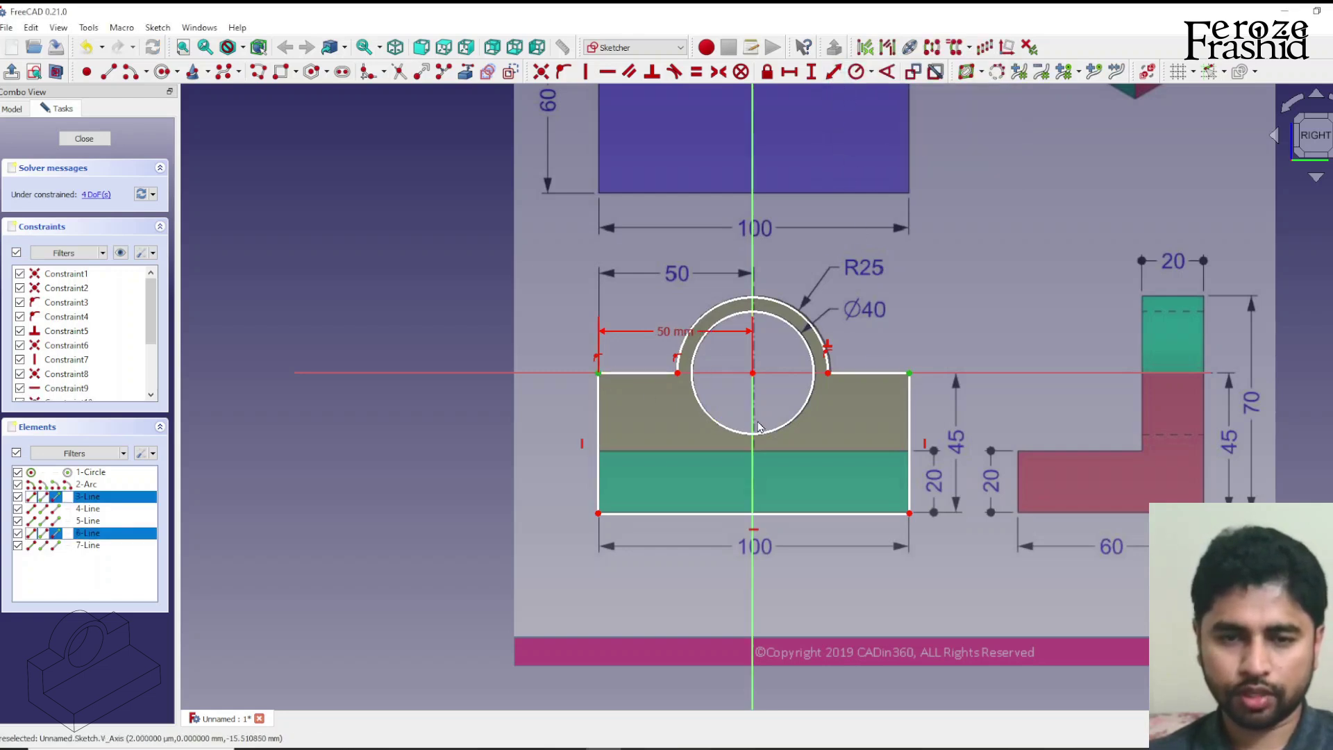
{"action": "left_click", "coordinate": [753, 446]}
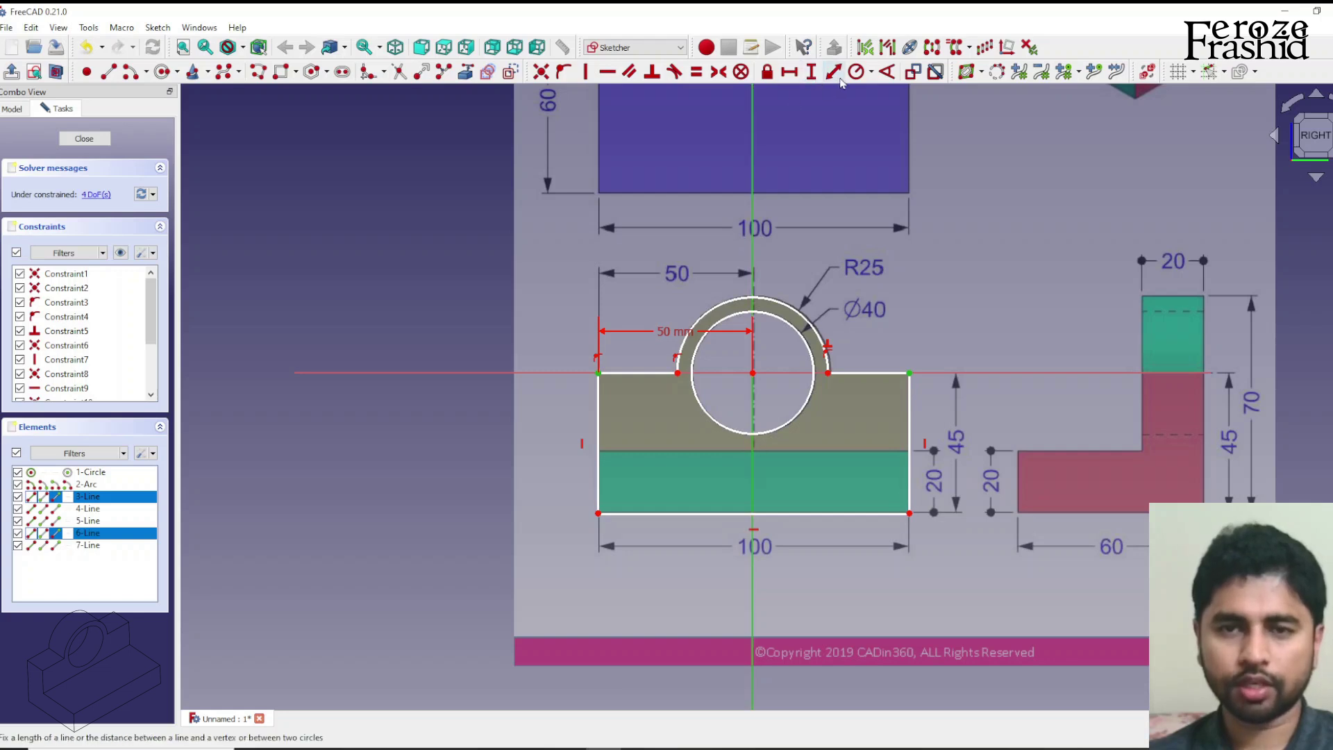
{"action": "left_click", "coordinate": [887, 71]}
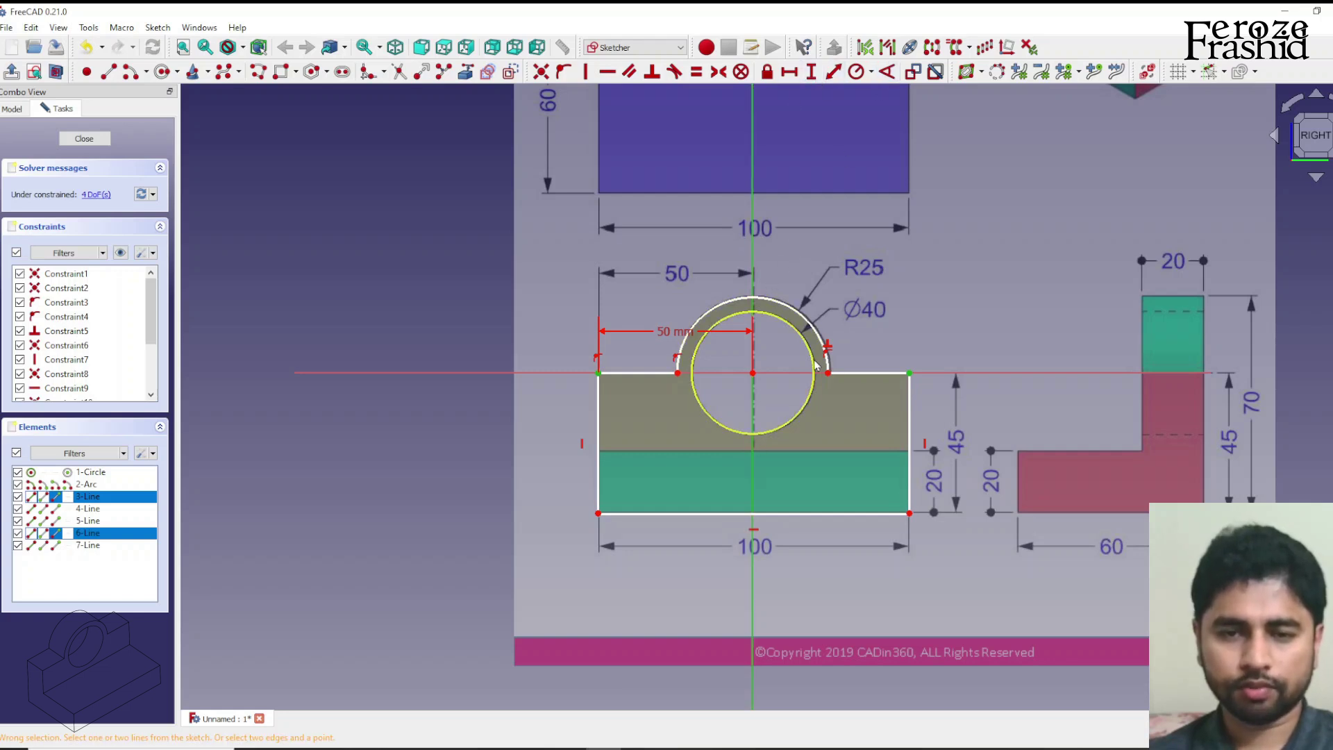
{"action": "left_click_drag", "start_coordinate": [910, 382], "coordinate": [929, 378]}
Step: Constrain the profile's two upper outer corners to be symmetric about the circle centre
{"action": "left_click", "coordinate": [927, 373]}
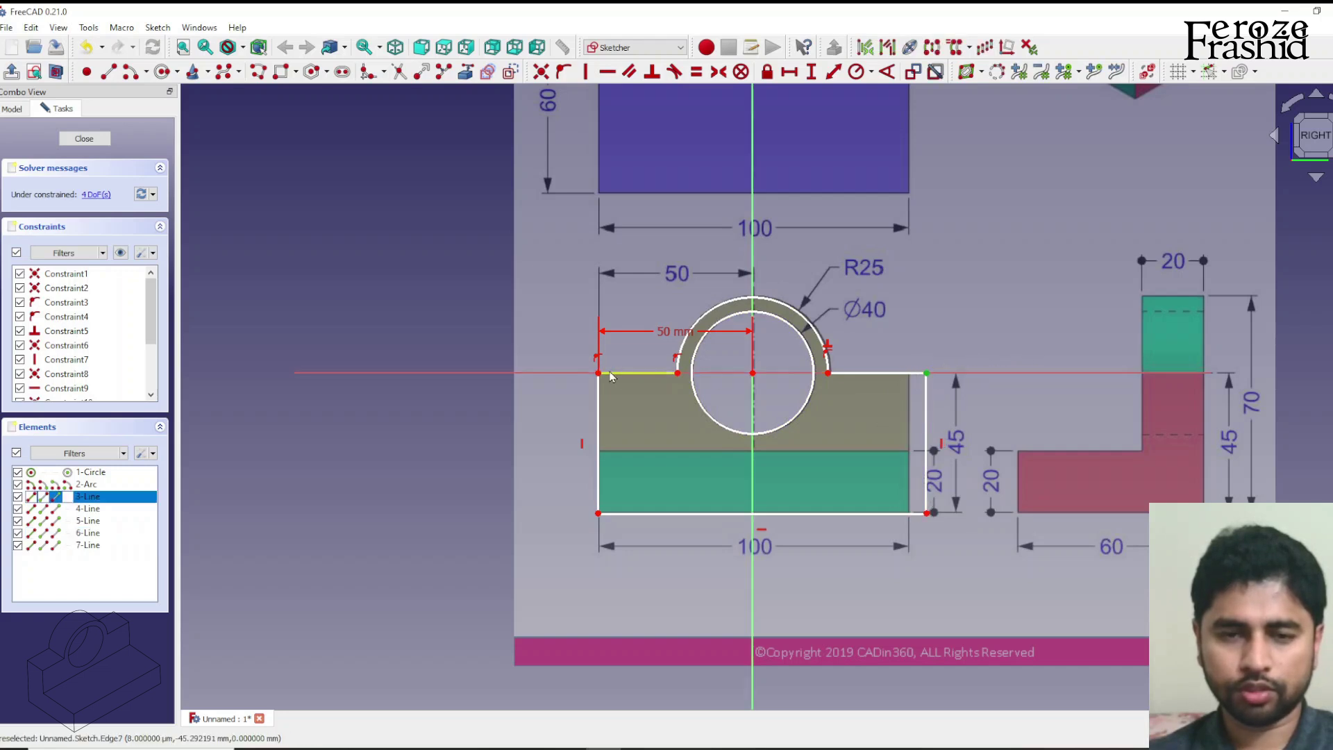
{"action": "left_click", "coordinate": [599, 374]}
{"action": "left_click", "coordinate": [752, 375]}
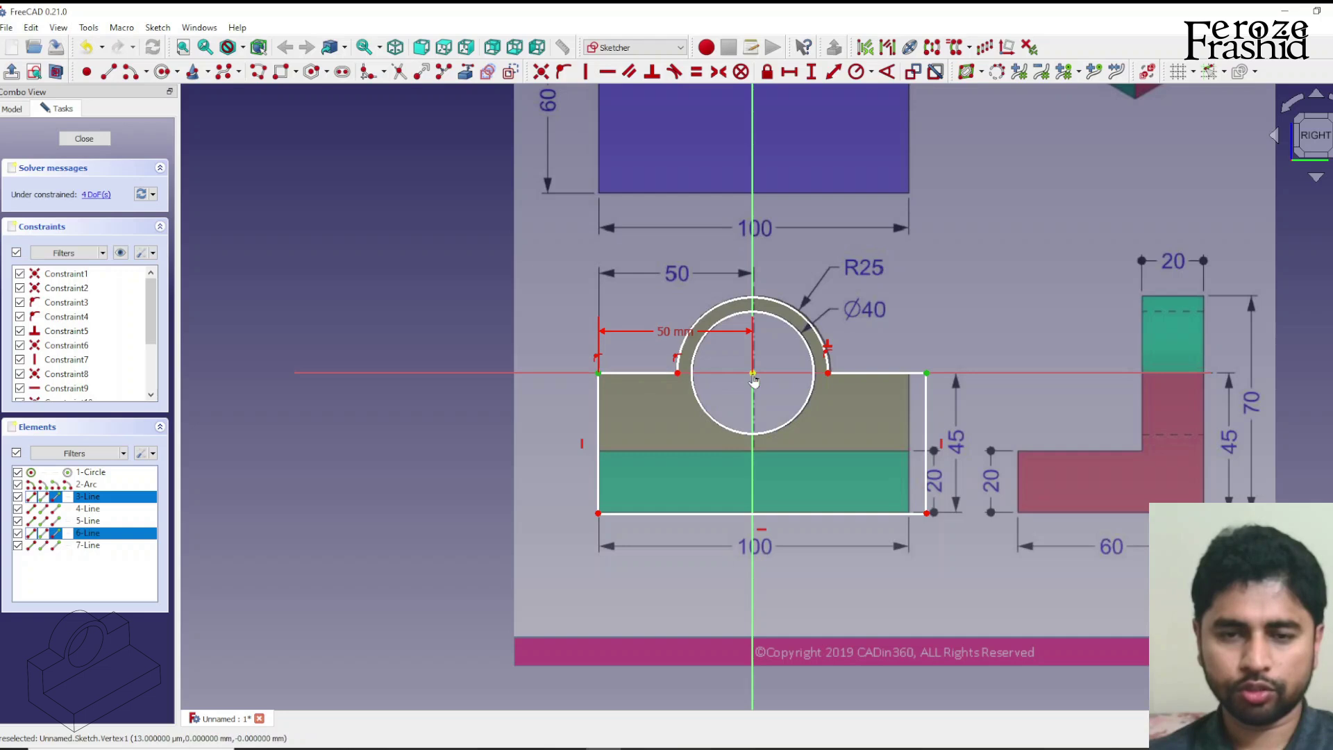
{"action": "left_click", "coordinate": [726, 77]}
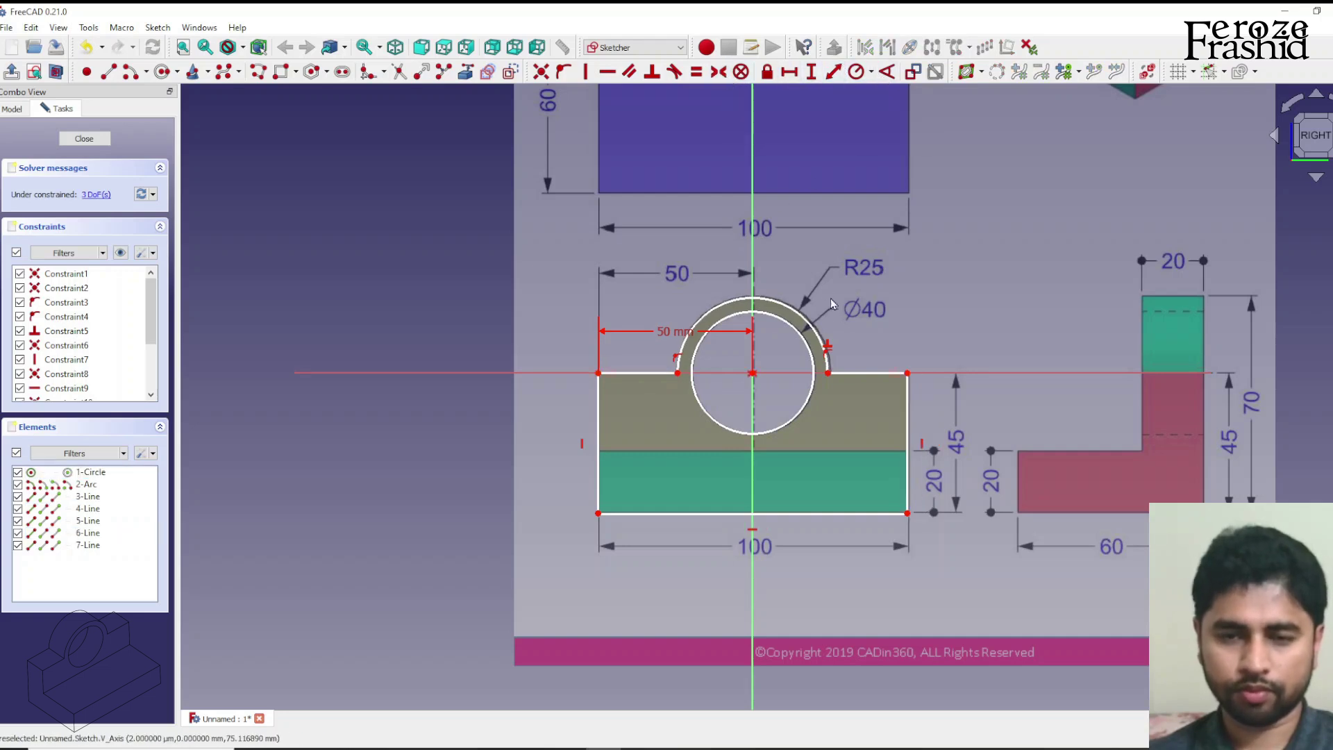
Step: Constrain the inner circle's diameter to 40 mm
{"action": "left_click", "coordinate": [789, 331]}
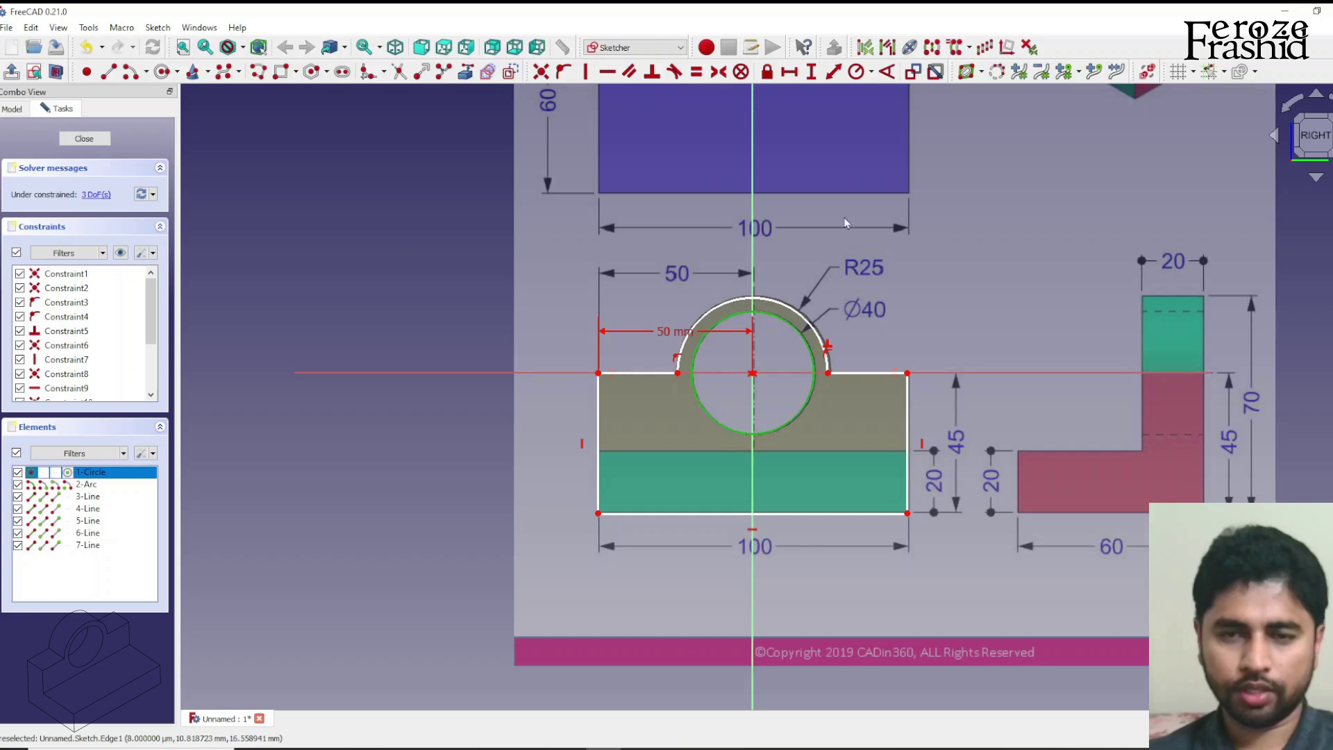
{"action": "left_click", "coordinate": [871, 72]}
{"action": "left_click", "coordinate": [869, 106]}
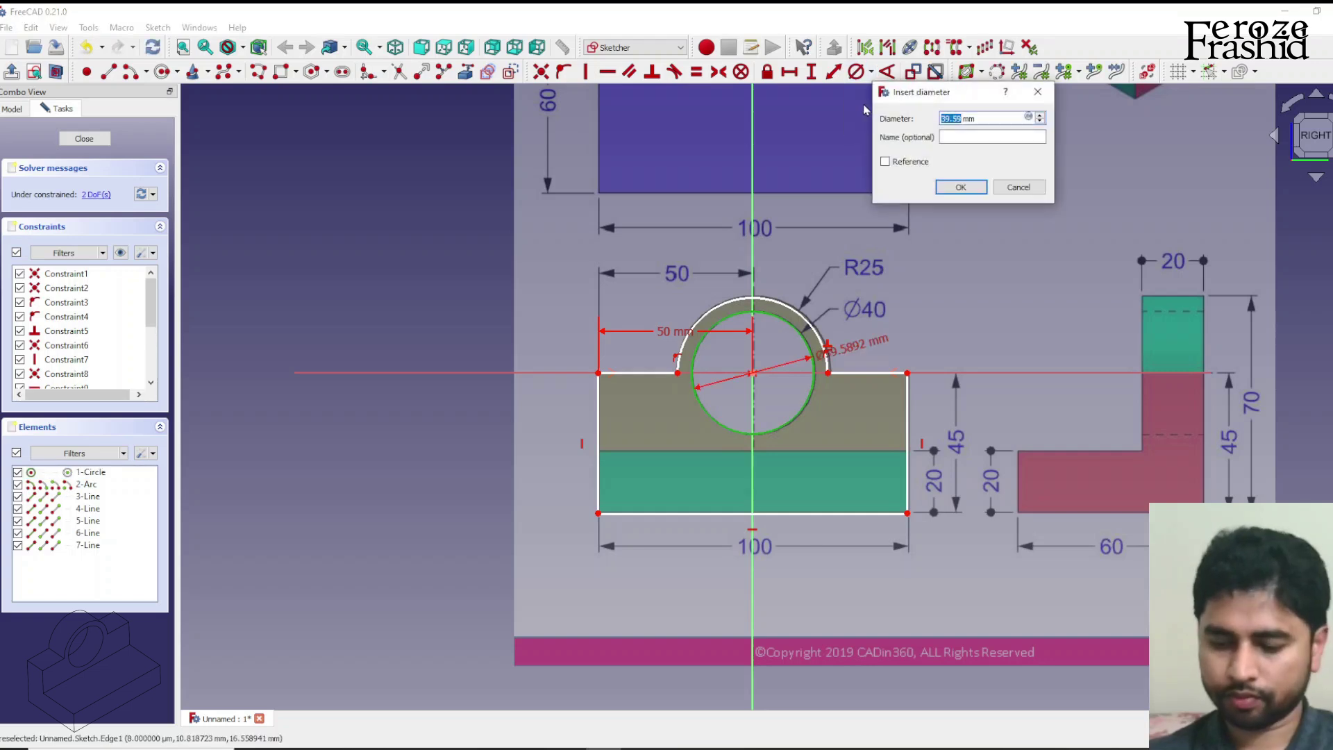
{"action": "type", "text": "40"}
{"action": "key", "text": "Return"}
Step: Constrain the outer arc's radius to 25 mm
{"action": "left_click", "coordinate": [770, 300]}
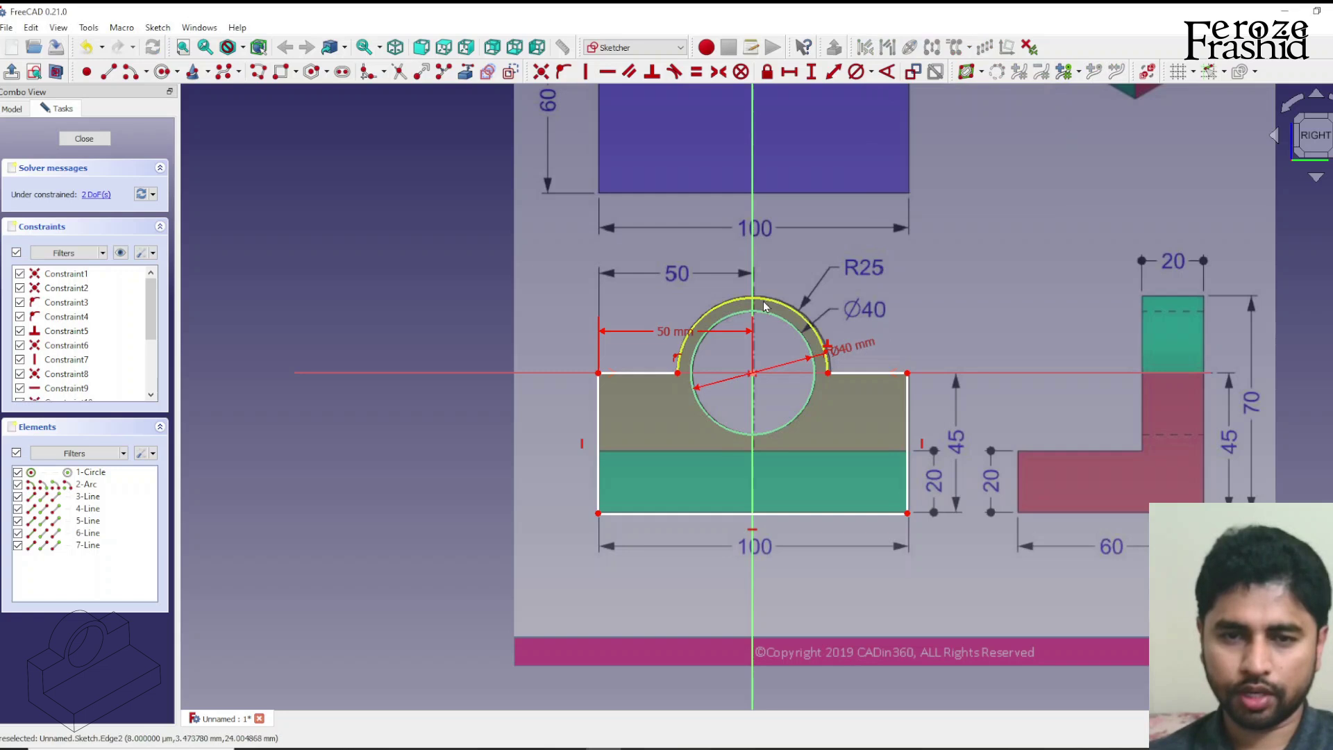
{"action": "left_click", "coordinate": [872, 74]}
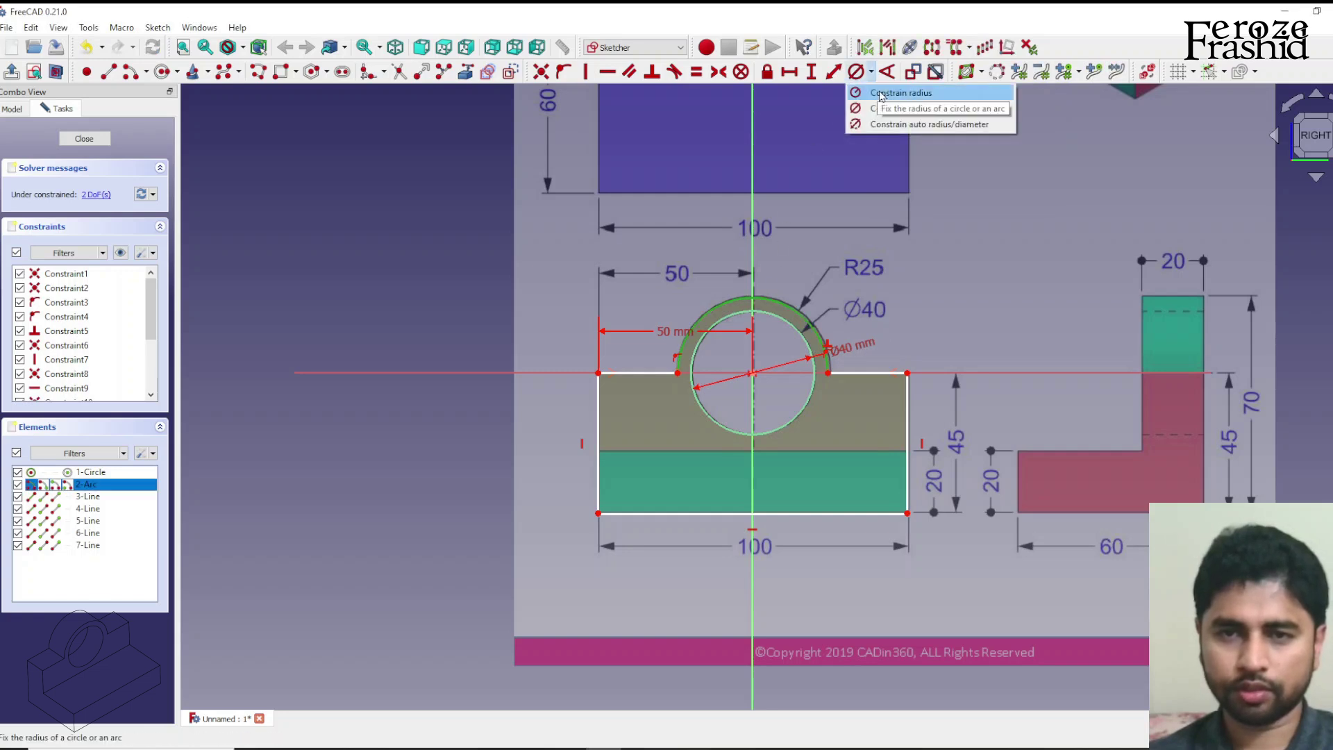
{"action": "left_click", "coordinate": [881, 95]}
{"action": "key", "text": "Return"}
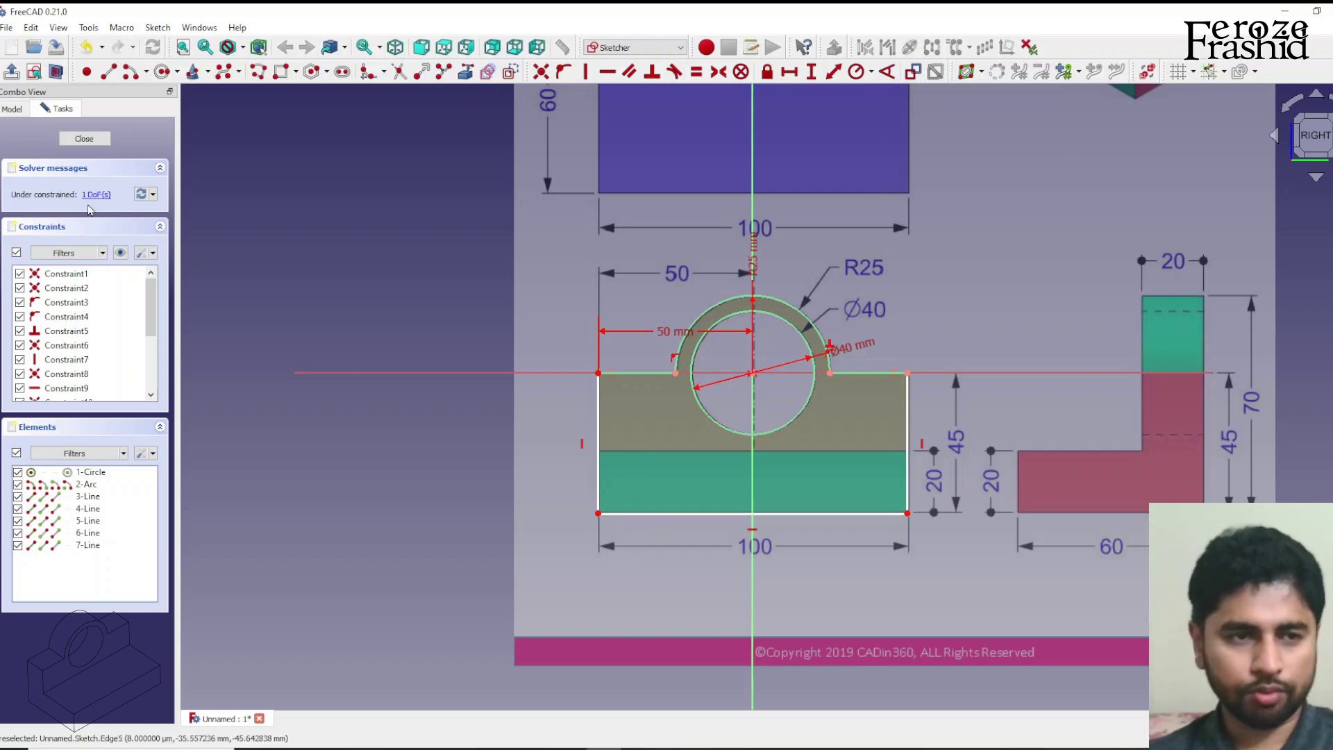
Step: Constrain the vertical side of the profile to a height of 45 mm and finish the sketch
{"action": "mouse_move", "coordinate": [649, 515]}
{"action": "left_mouse_down"}
{"action": "mouse_move", "coordinate": [654, 557]}
{"action": "mouse_move", "coordinate": [659, 524]}
{"action": "left_mouse_up"}
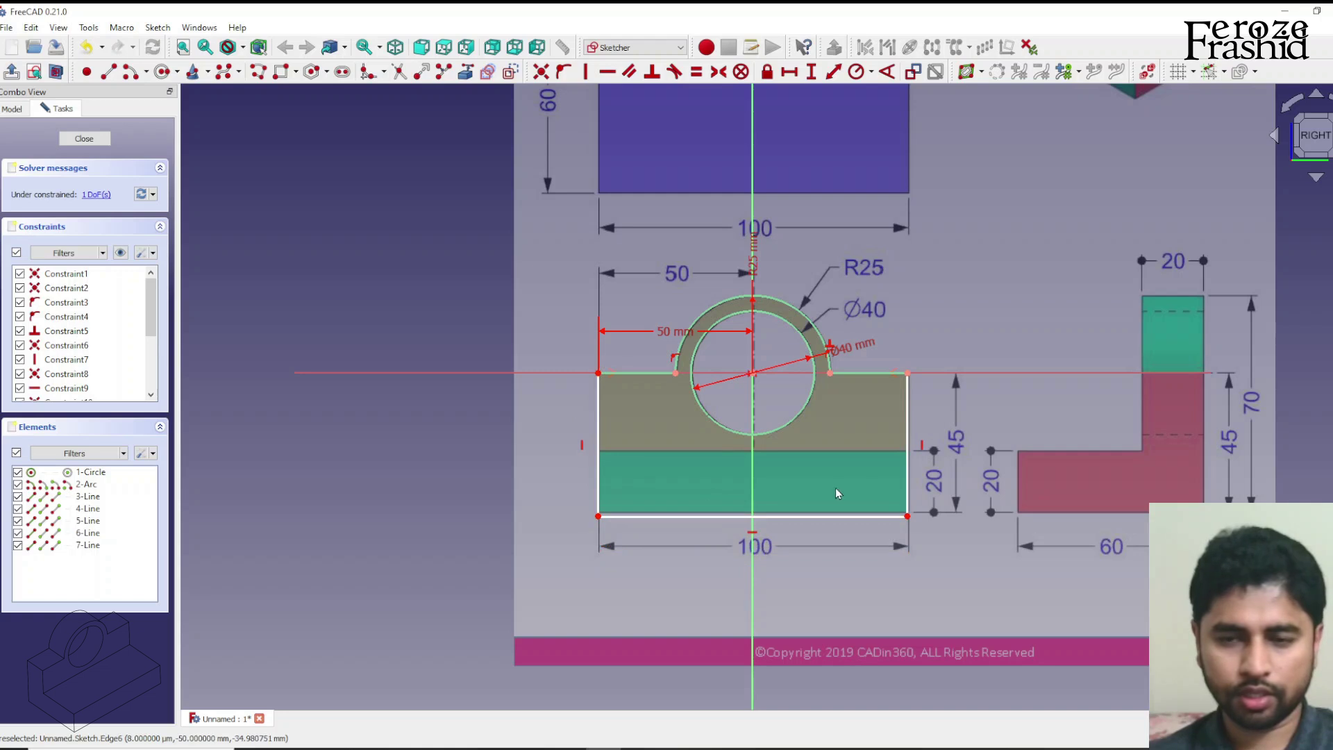
{"action": "left_click", "coordinate": [908, 445]}
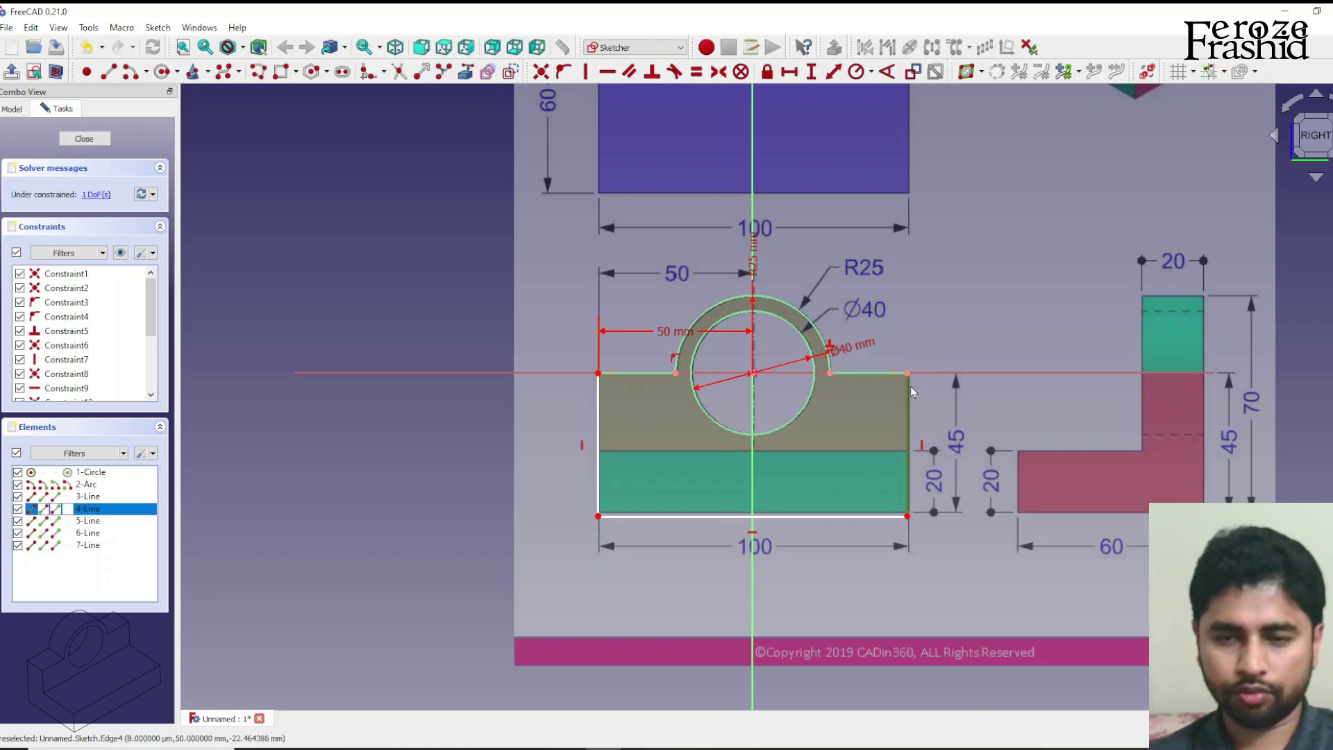
{"action": "left_click", "coordinate": [814, 73]}
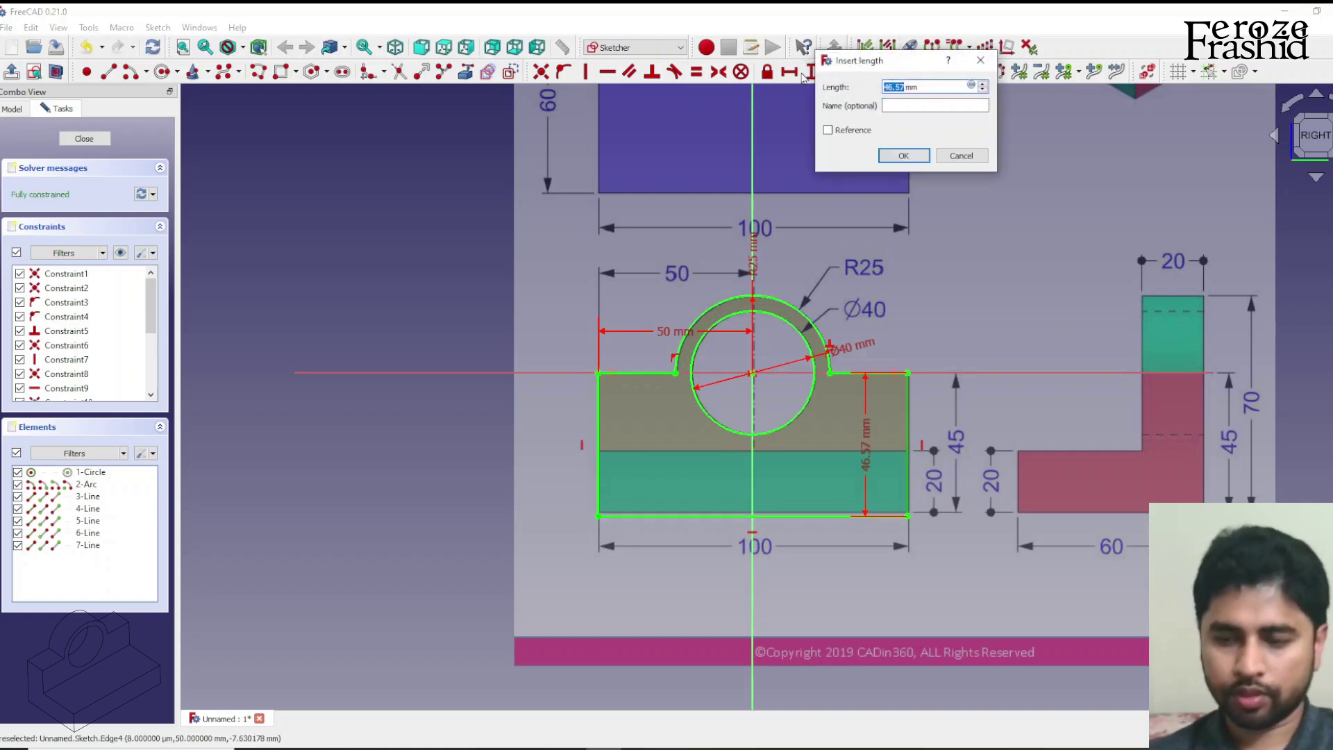
{"action": "type", "text": "45"}
{"action": "key", "text": "Return"}
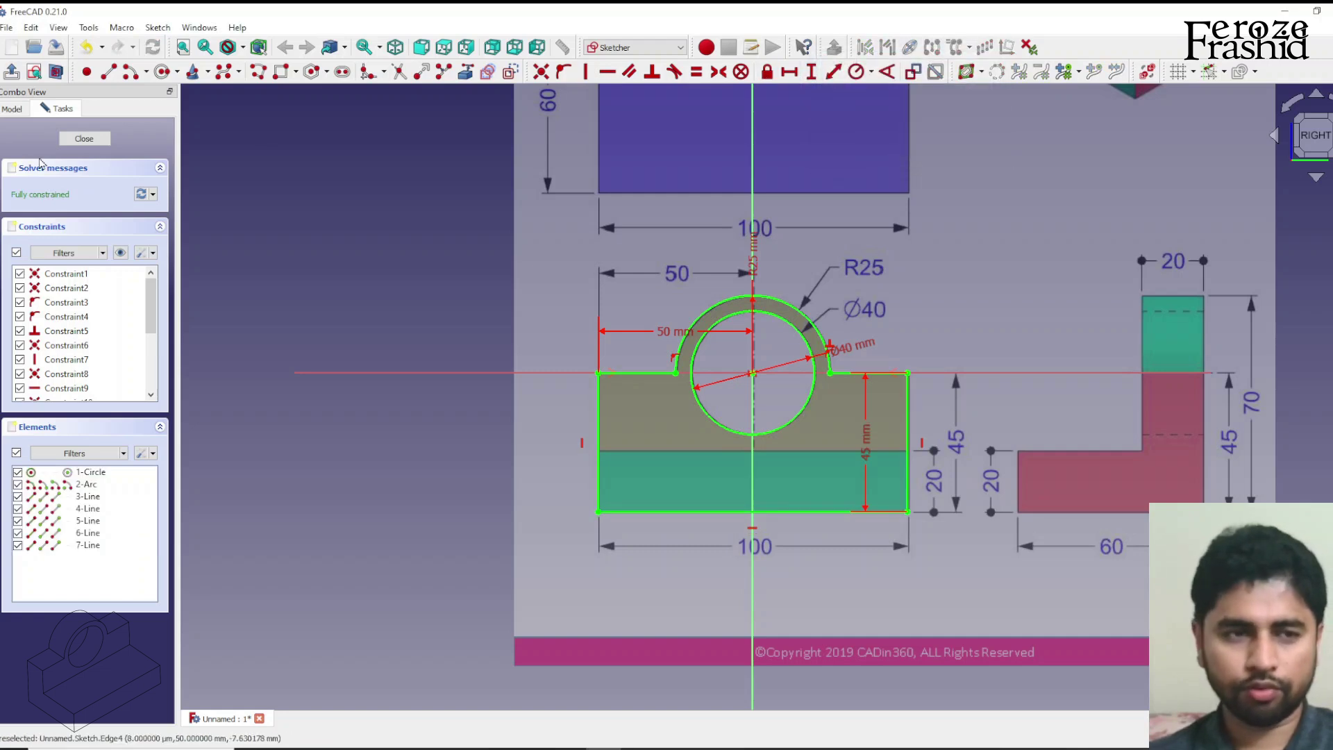
{"action": "left_click", "coordinate": [84, 138]}
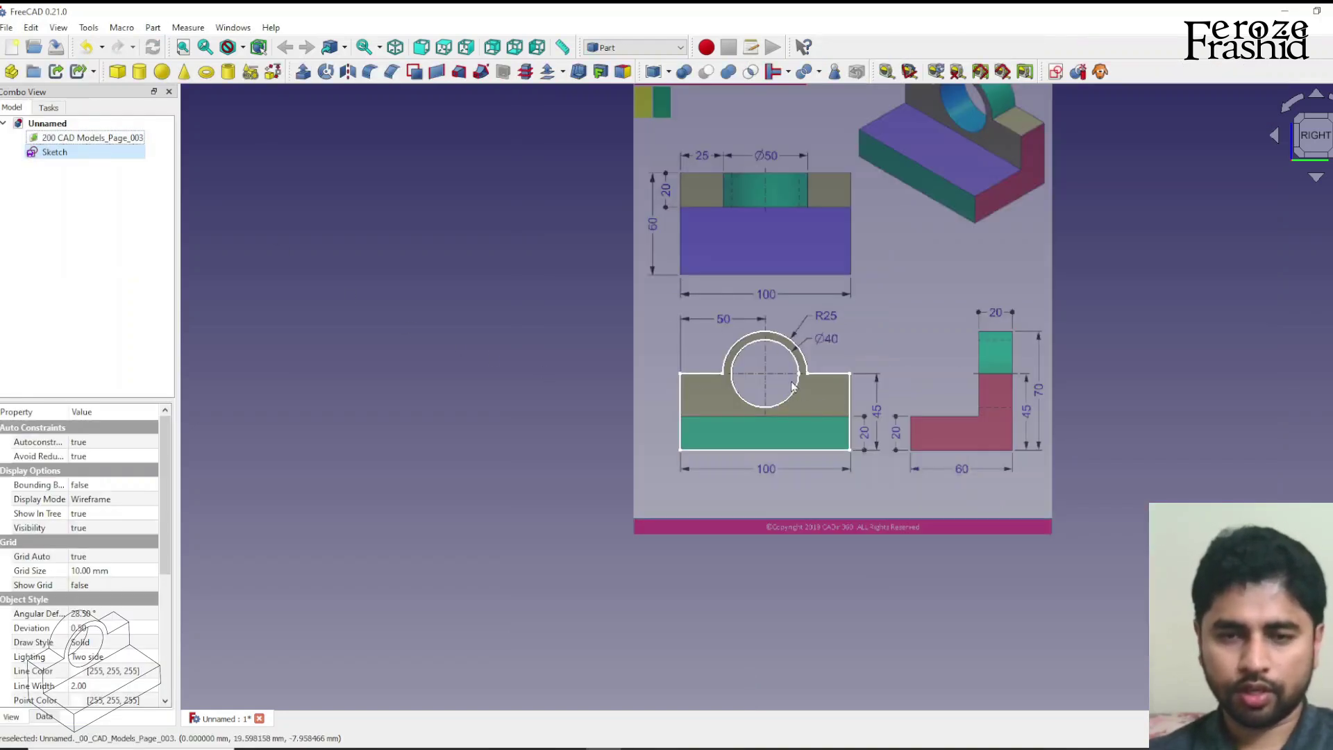
Step: Rename the finished profile sketch as sksWall
{"action": "scroll", "coordinate": [858, 486], "scroll_direction": "down", "scroll_amount": 1}
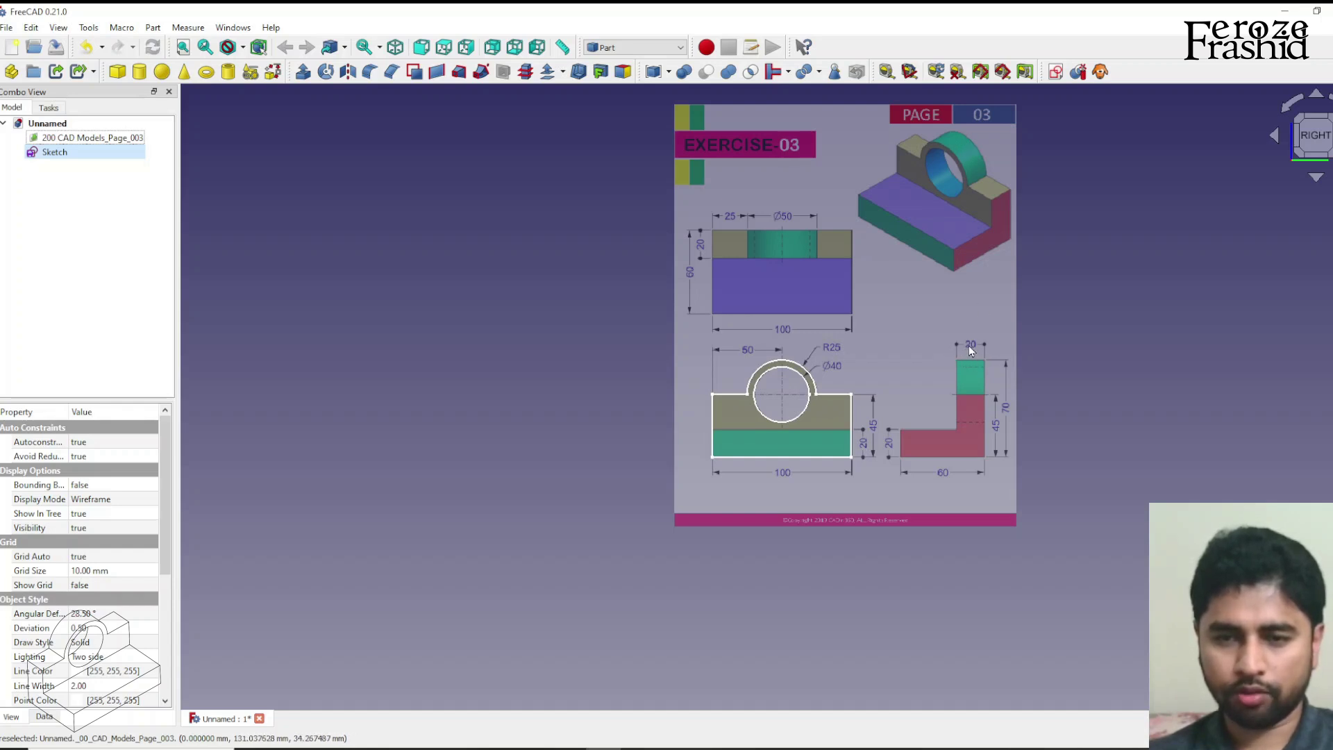
{"action": "key", "text": "F2"}
{"action": "left_click", "coordinate": [63, 153]}
{"action": "left_click", "coordinate": [62, 154]}
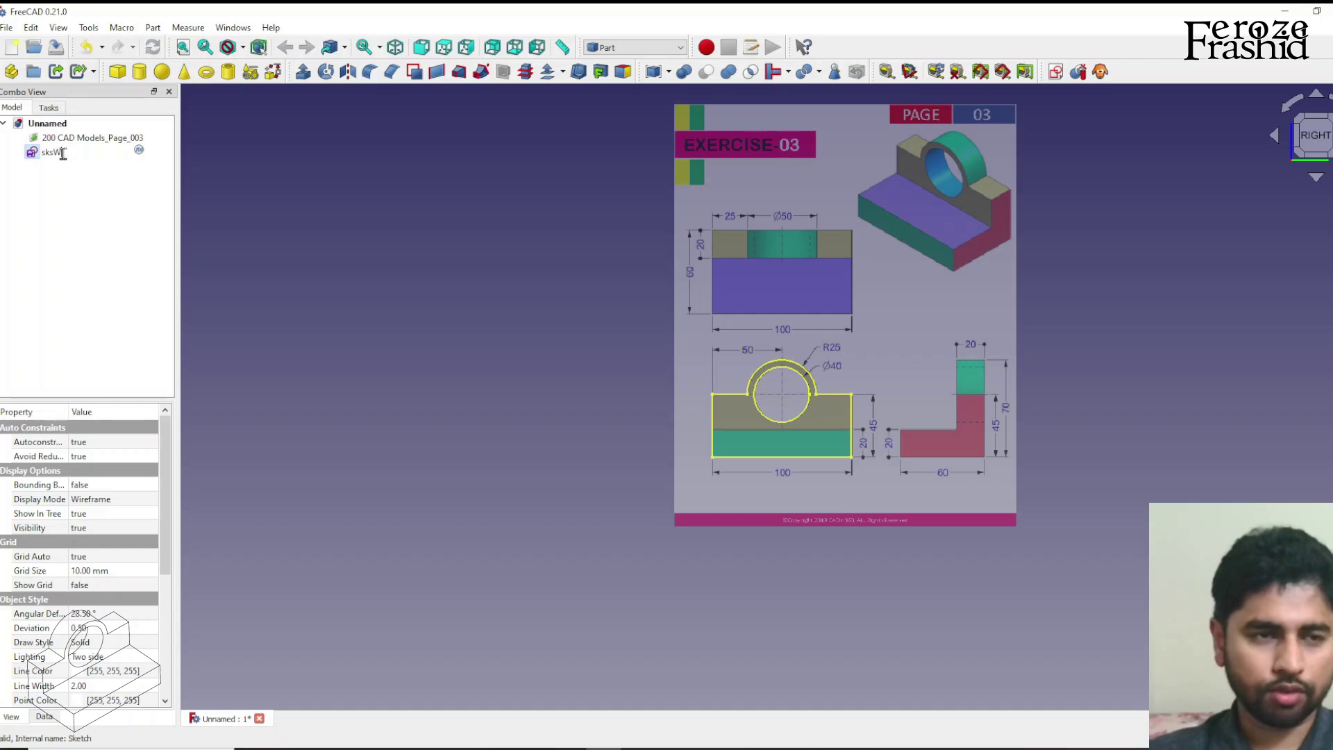
{"action": "type", "text": "sksWall"}
{"action": "key", "text": "Return"}
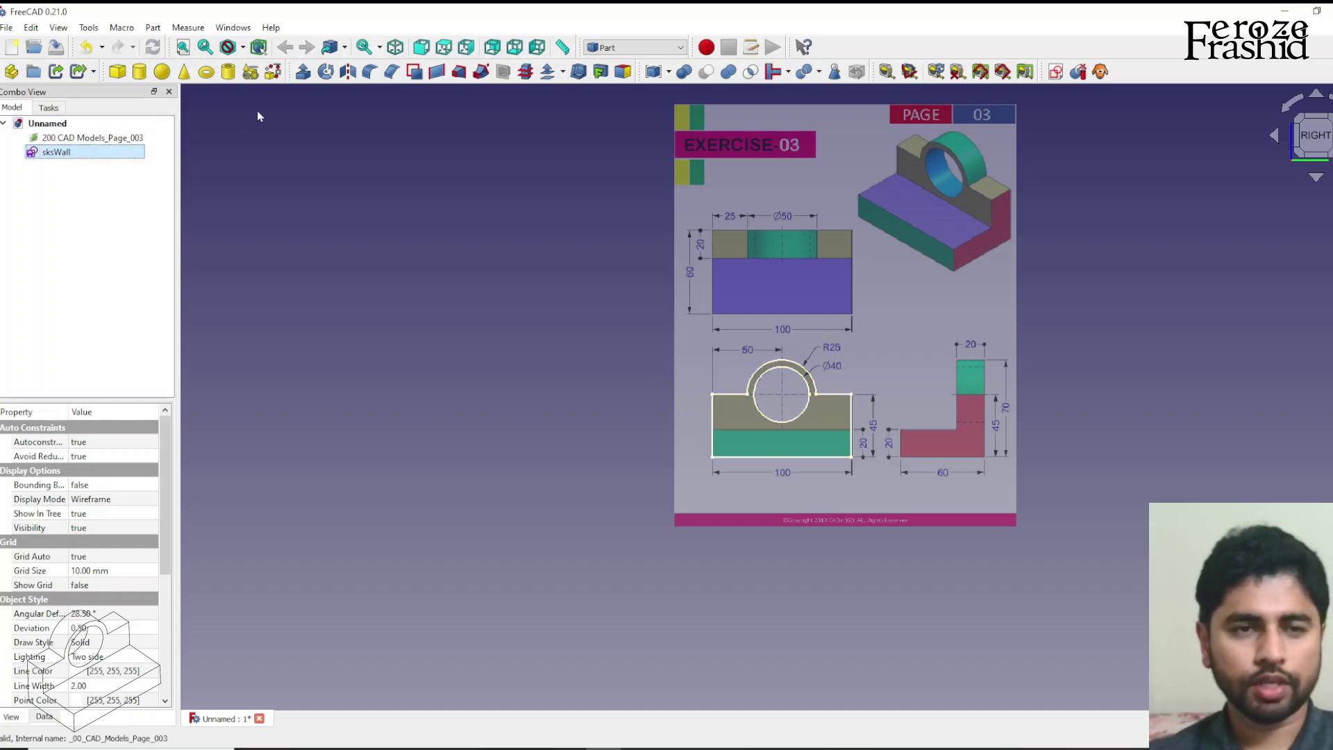
Step: Extrude the sksWall sketch 20 mm along its normal as a solid
{"action": "left_click", "coordinate": [303, 71]}
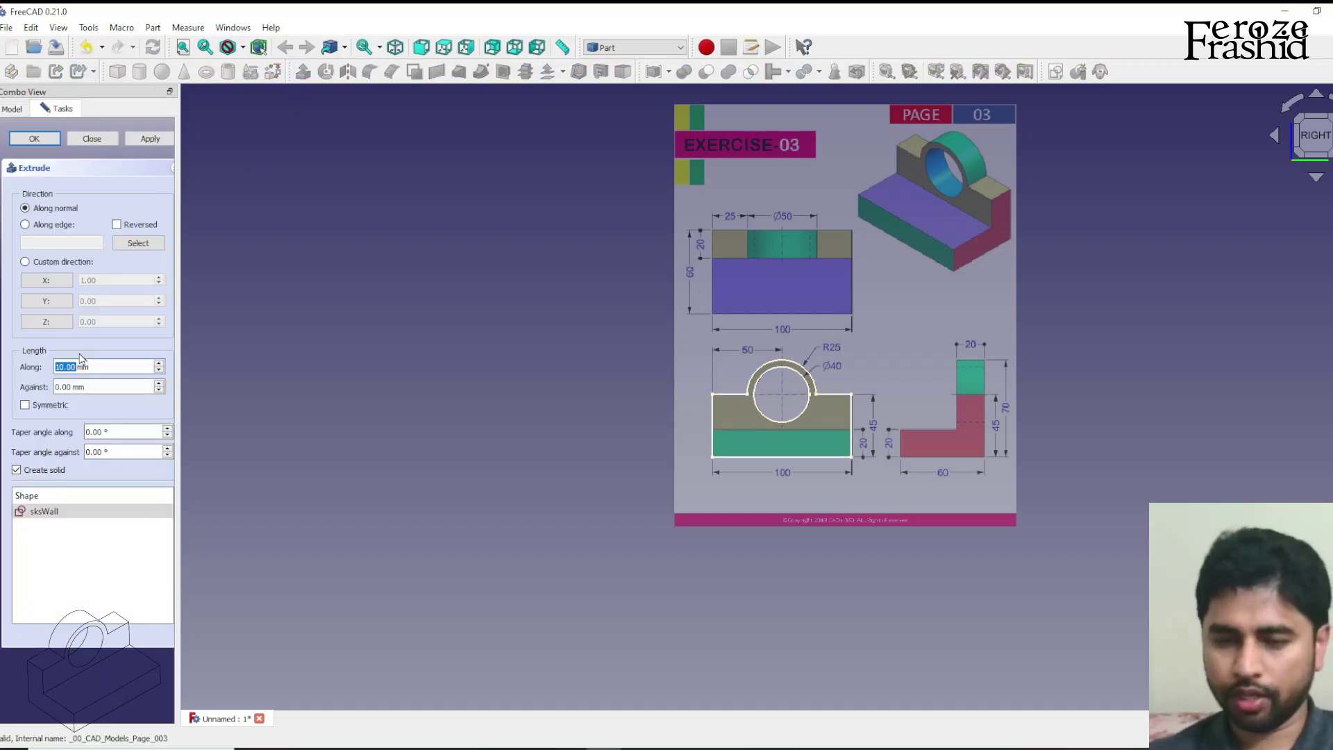
{"action": "type", "text": "20"}
{"action": "key", "text": "Return"}
Step: Switch to the top view and move the reference image onto the XY-Plane
{"action": "middle_click_drag", "start_coordinate": [738, 445], "coordinate": [545, 453]}
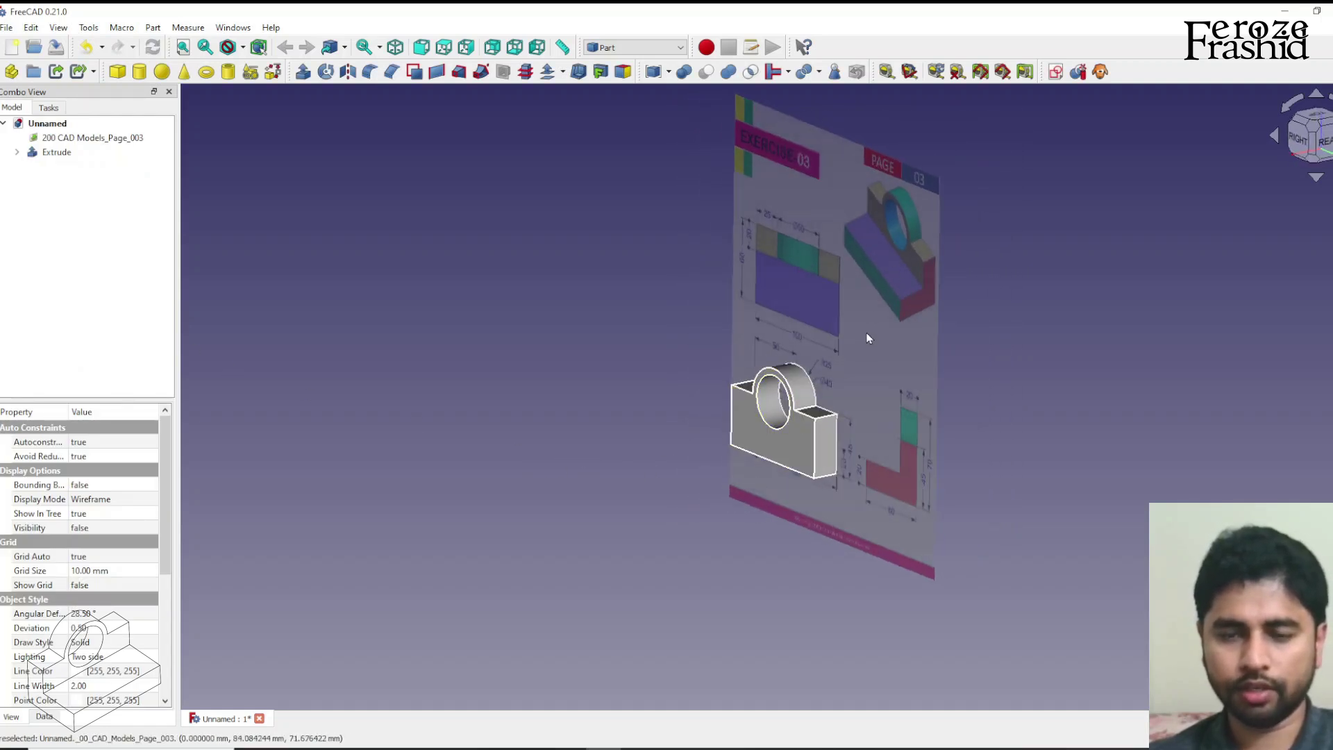
{"action": "middle_click_drag", "start_coordinate": [865, 332], "coordinate": [925, 446]}
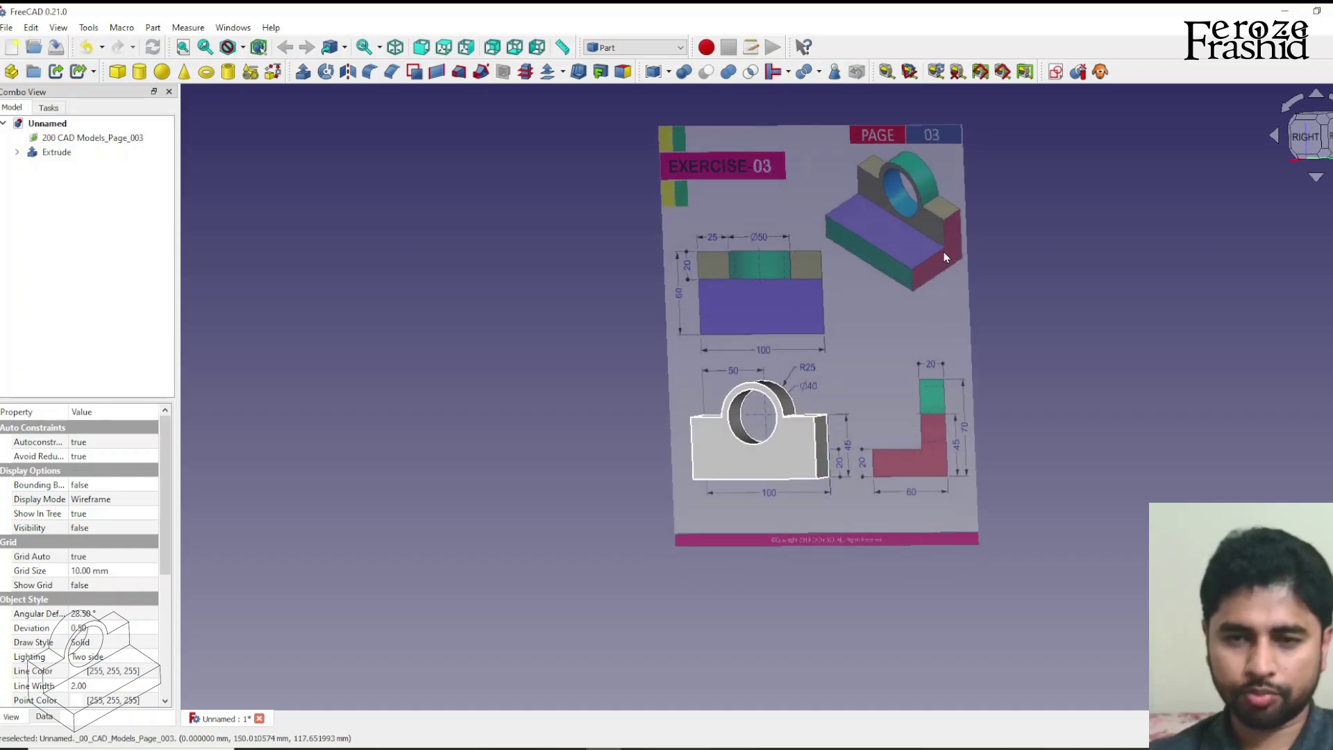
{"action": "scroll", "coordinate": [944, 255], "scroll_direction": "up", "scroll_amount": 3}
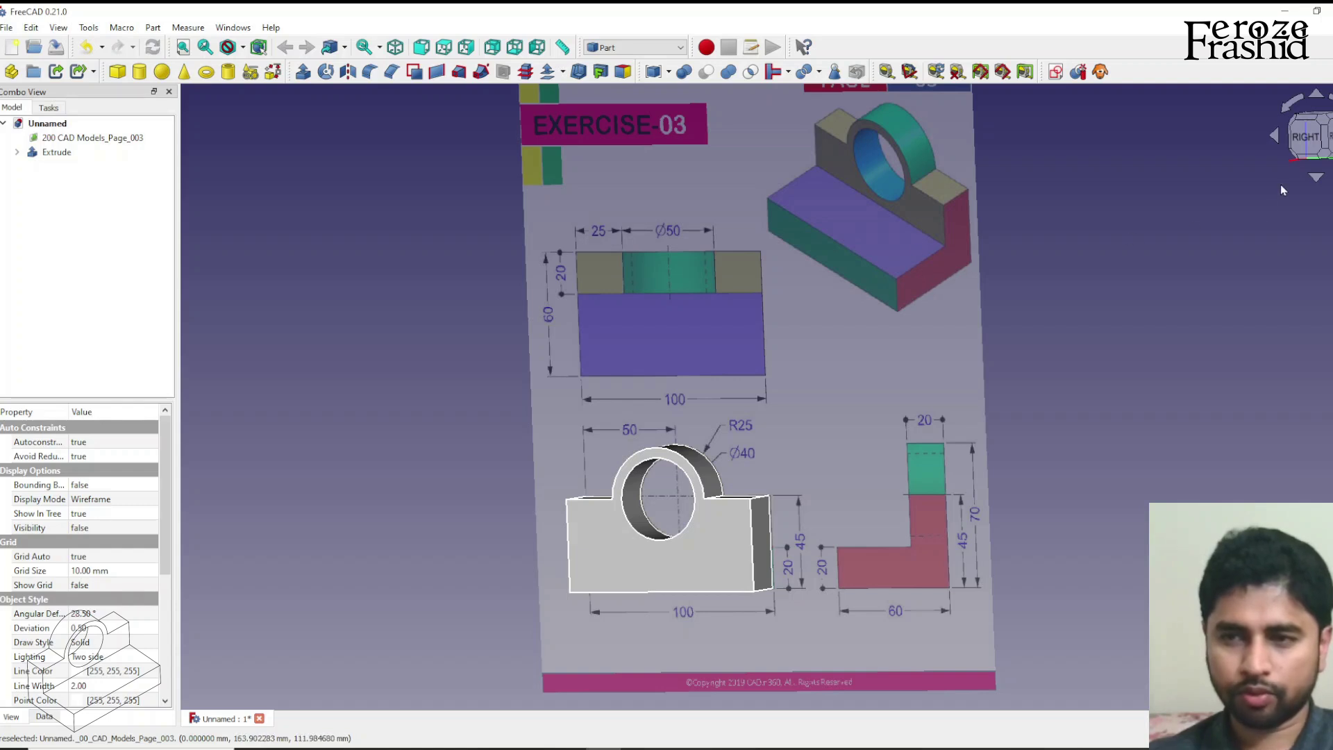
{"action": "middle_click_drag", "start_coordinate": [861, 409], "coordinate": [816, 467]}
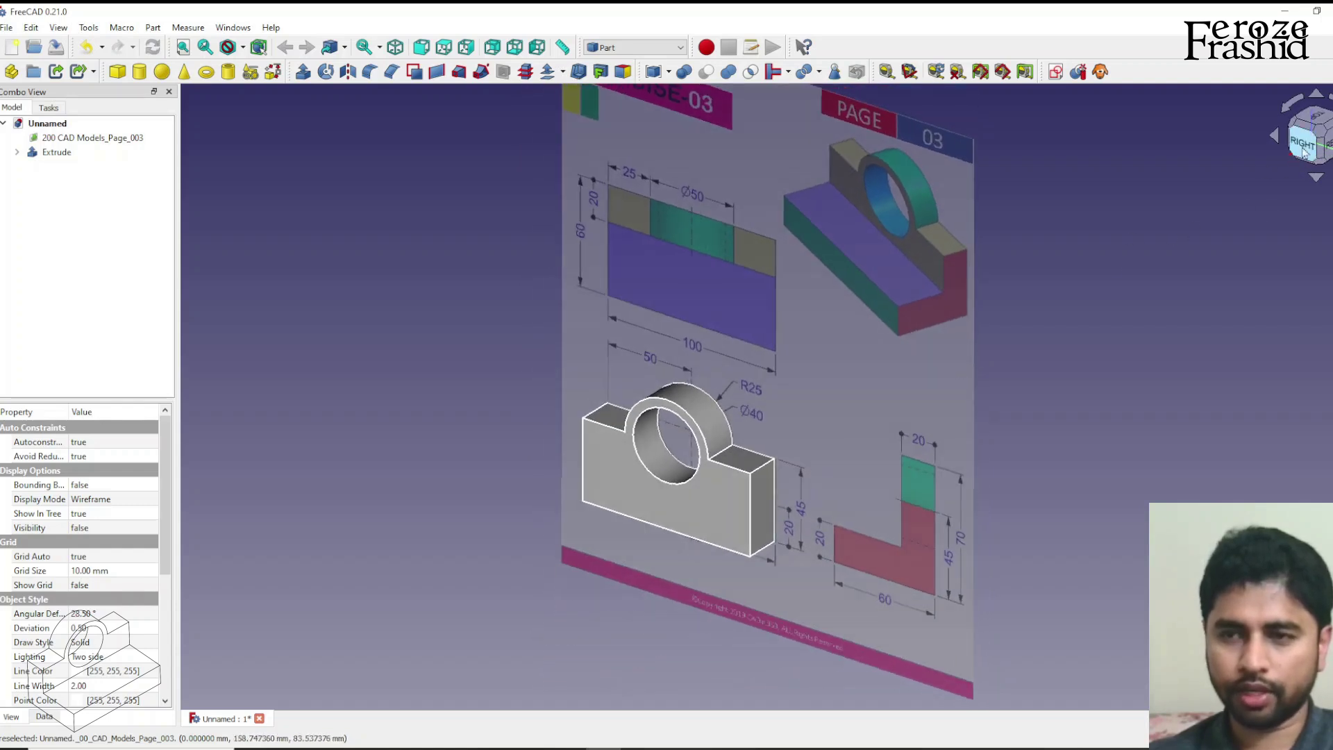
{"action": "left_click", "coordinate": [1324, 122]}
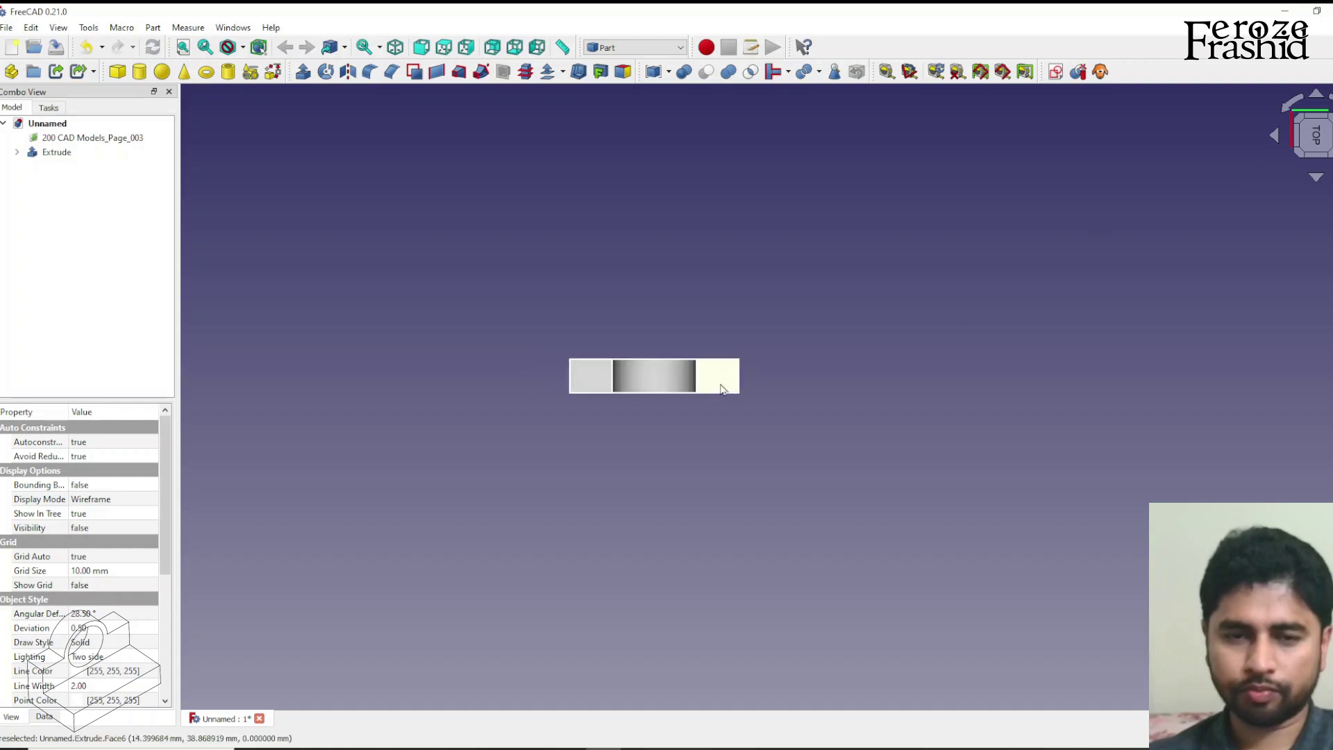
{"action": "double_click", "coordinate": [86, 138]}
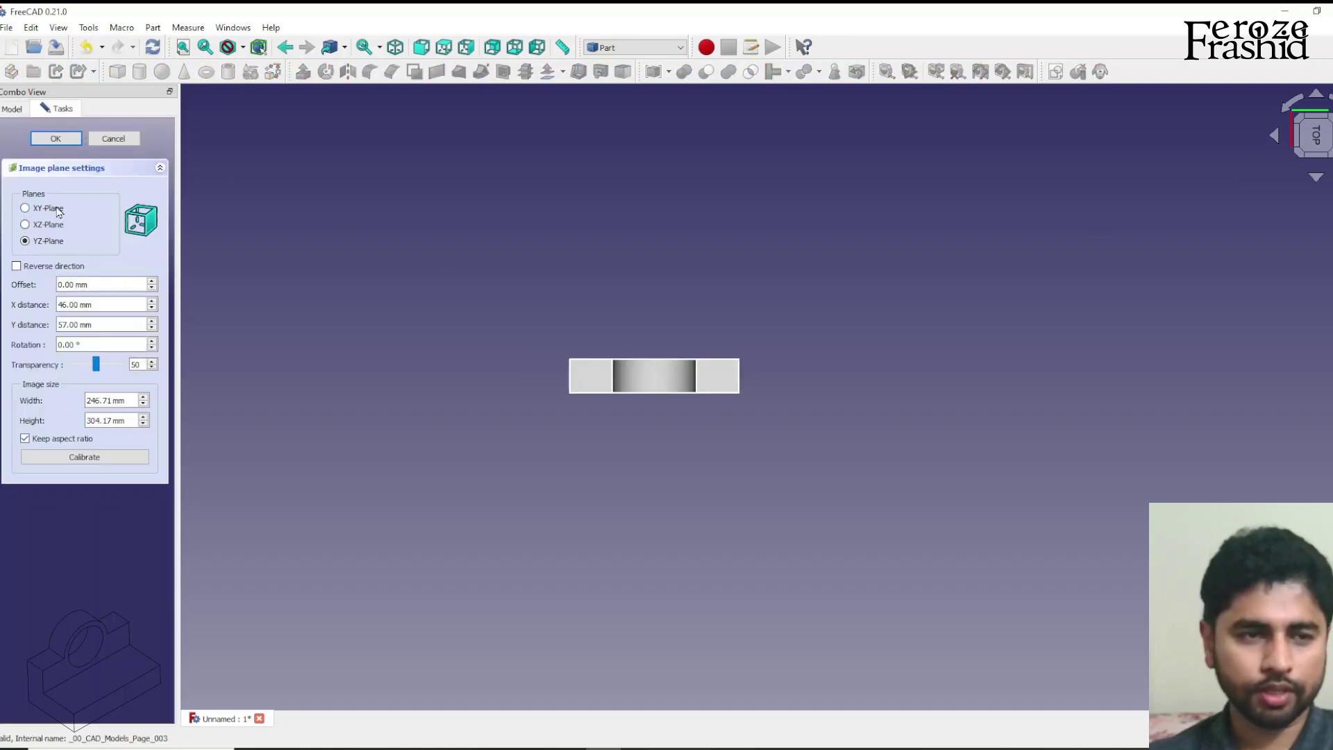
{"action": "left_click", "coordinate": [57, 210]}
{"action": "left_click", "coordinate": [56, 138]}
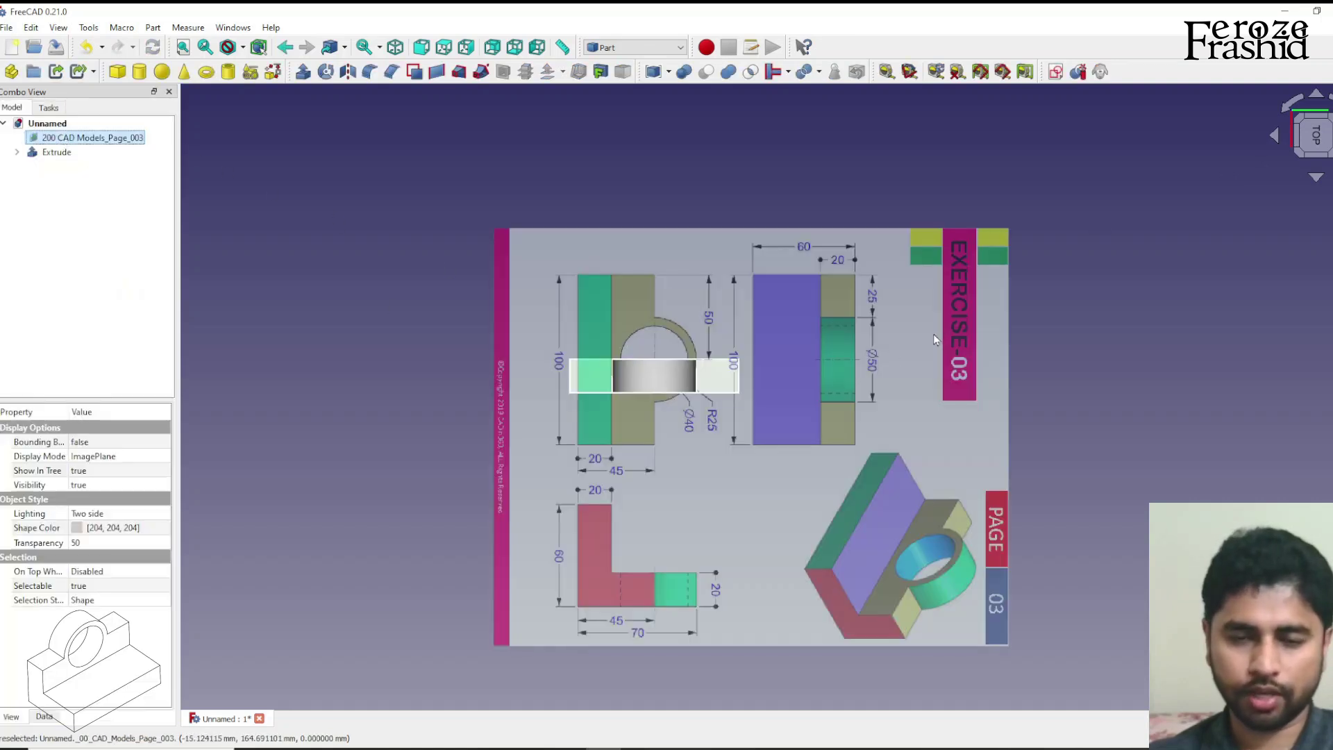
Step: Rotate the reference image by -90° and shift it so its top-view drawing lines up with the extruded wall
{"action": "left_click", "coordinate": [1290, 105]}
{"action": "scroll", "coordinate": [773, 512], "scroll_direction": "up", "scroll_amount": 1}
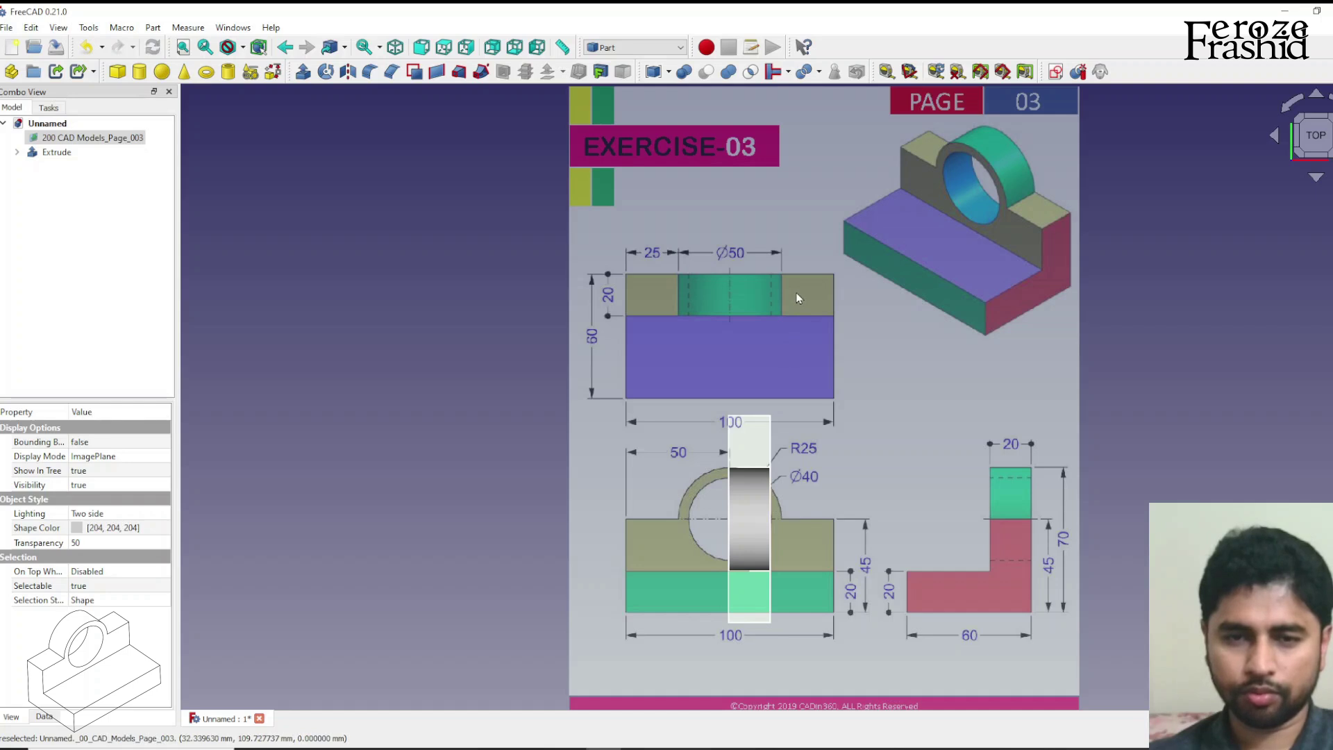
{"action": "right_click", "coordinate": [49, 137]}
{"action": "left_click", "coordinate": [70, 159]}
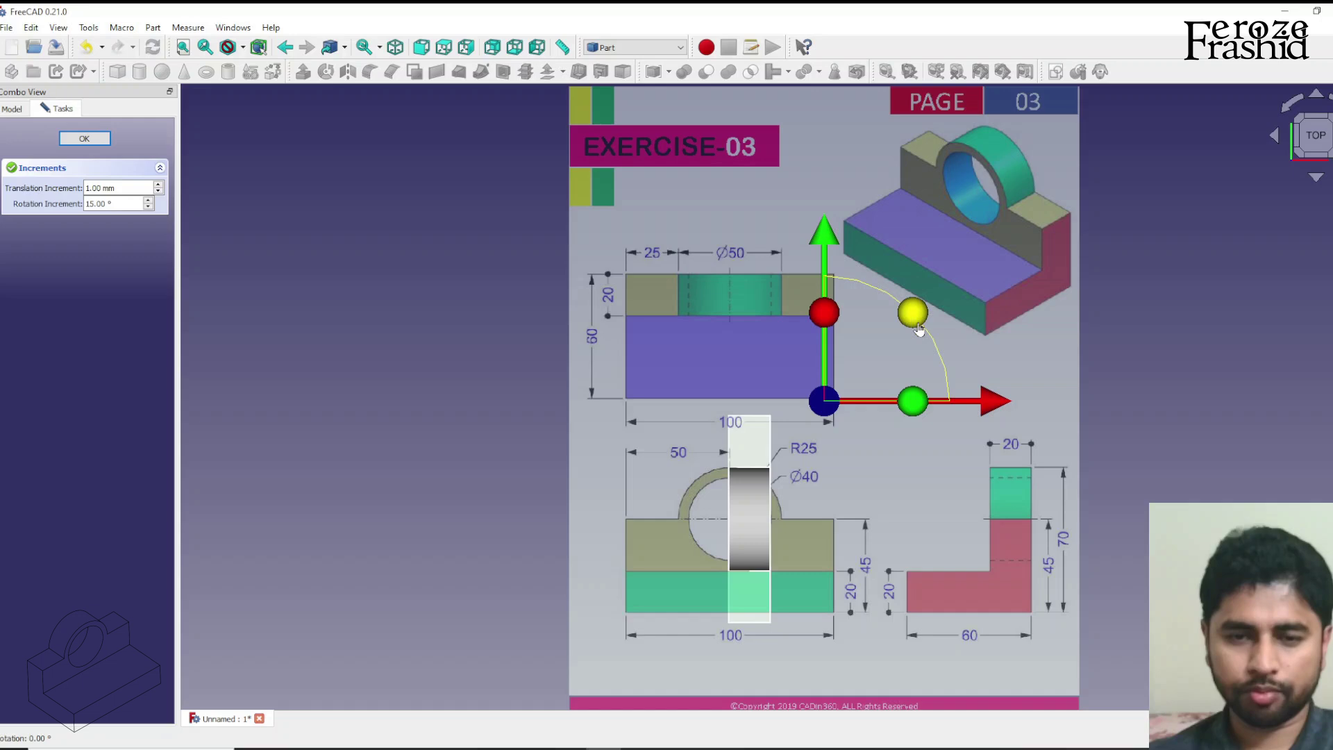
{"action": "left_click_drag", "start_coordinate": [914, 319], "coordinate": [925, 521]}
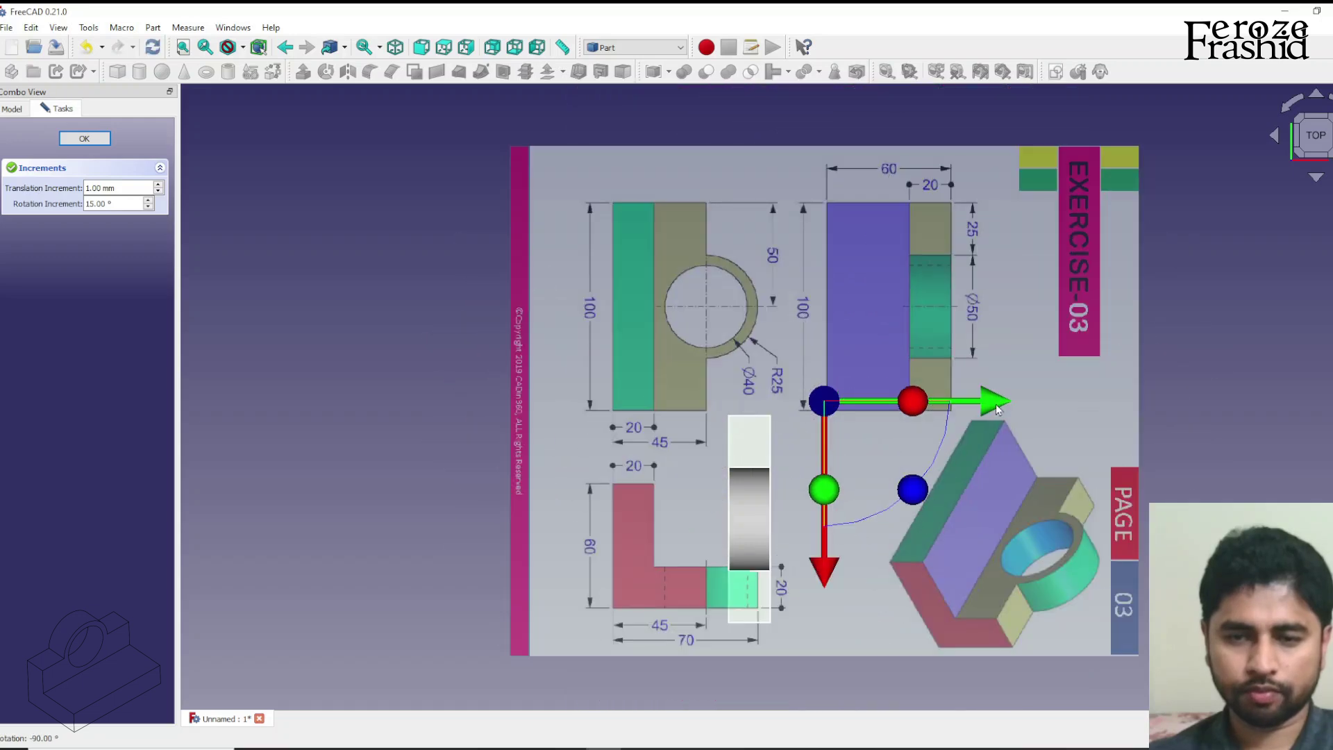
{"action": "left_click_drag", "start_coordinate": [998, 410], "coordinate": [815, 421]}
{"action": "left_click_drag", "start_coordinate": [634, 569], "coordinate": [634, 749]}
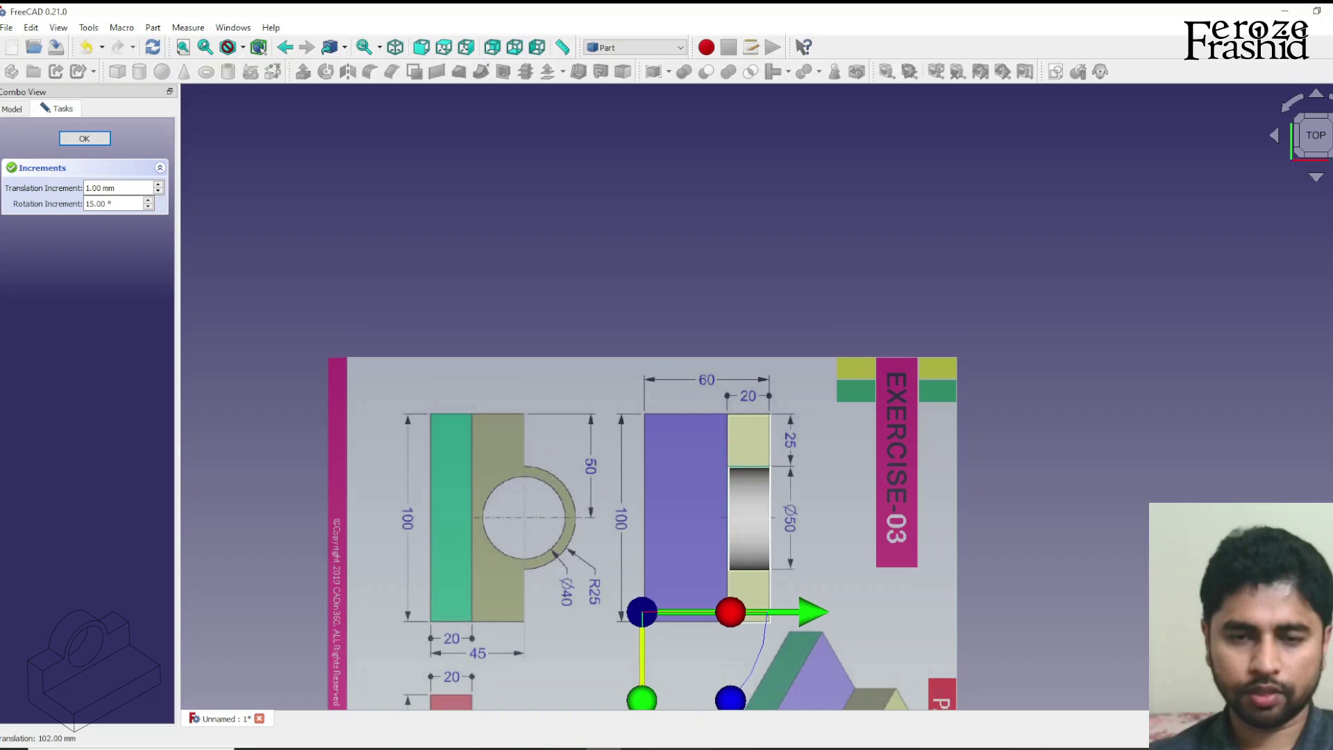
{"action": "left_click_drag", "start_coordinate": [634, 749], "coordinate": [634, 749]}
{"action": "left_click", "coordinate": [84, 139]}
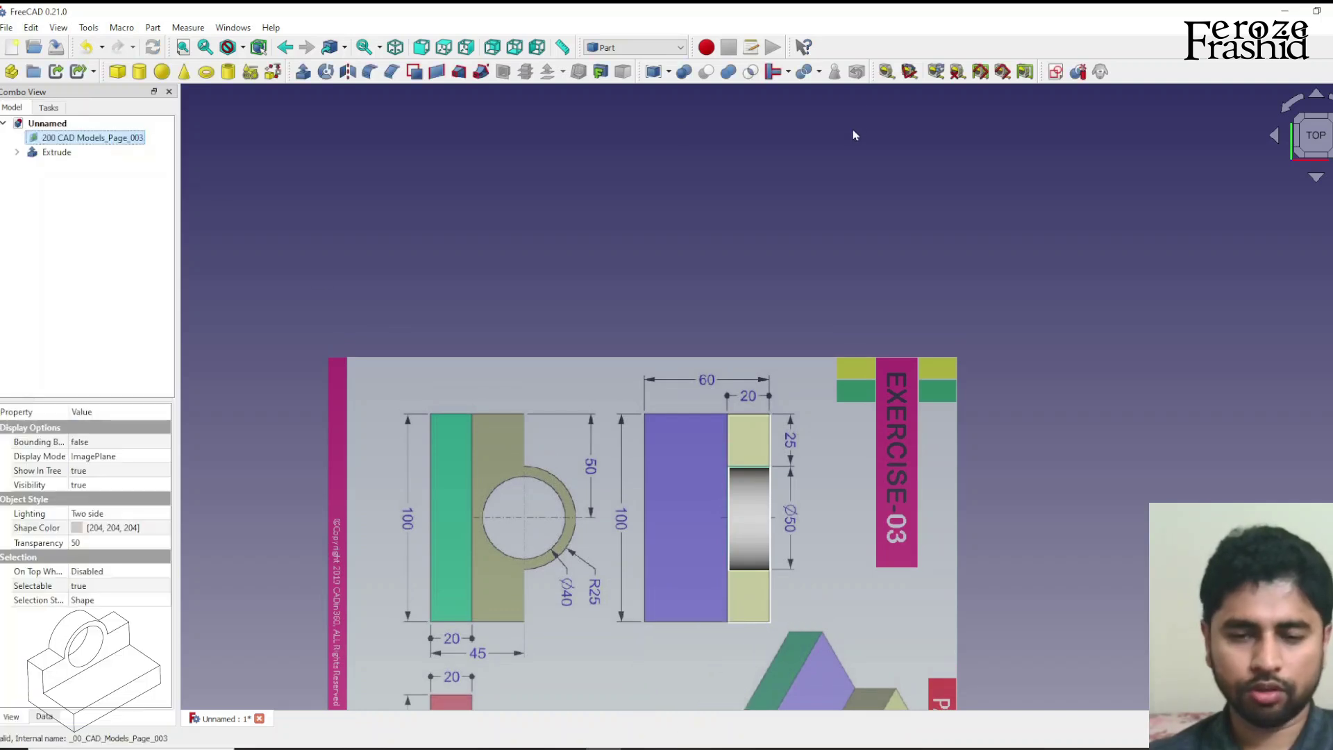
Step: Hide and reshow the reference image to compare the extruded wall with the top-view drawing
{"action": "left_click", "coordinate": [1294, 115]}
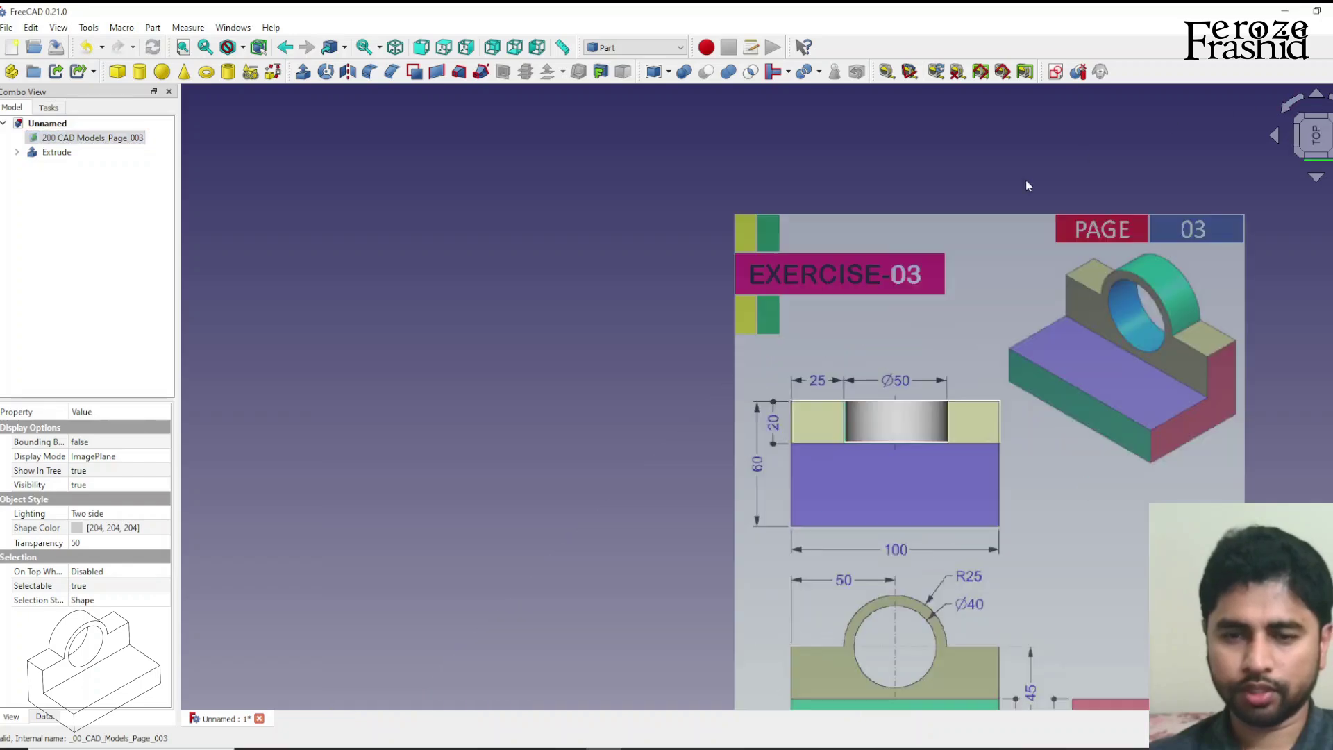
{"action": "scroll", "coordinate": [954, 421], "scroll_direction": "up", "scroll_amount": 3}
{"action": "key", "text": "space"}
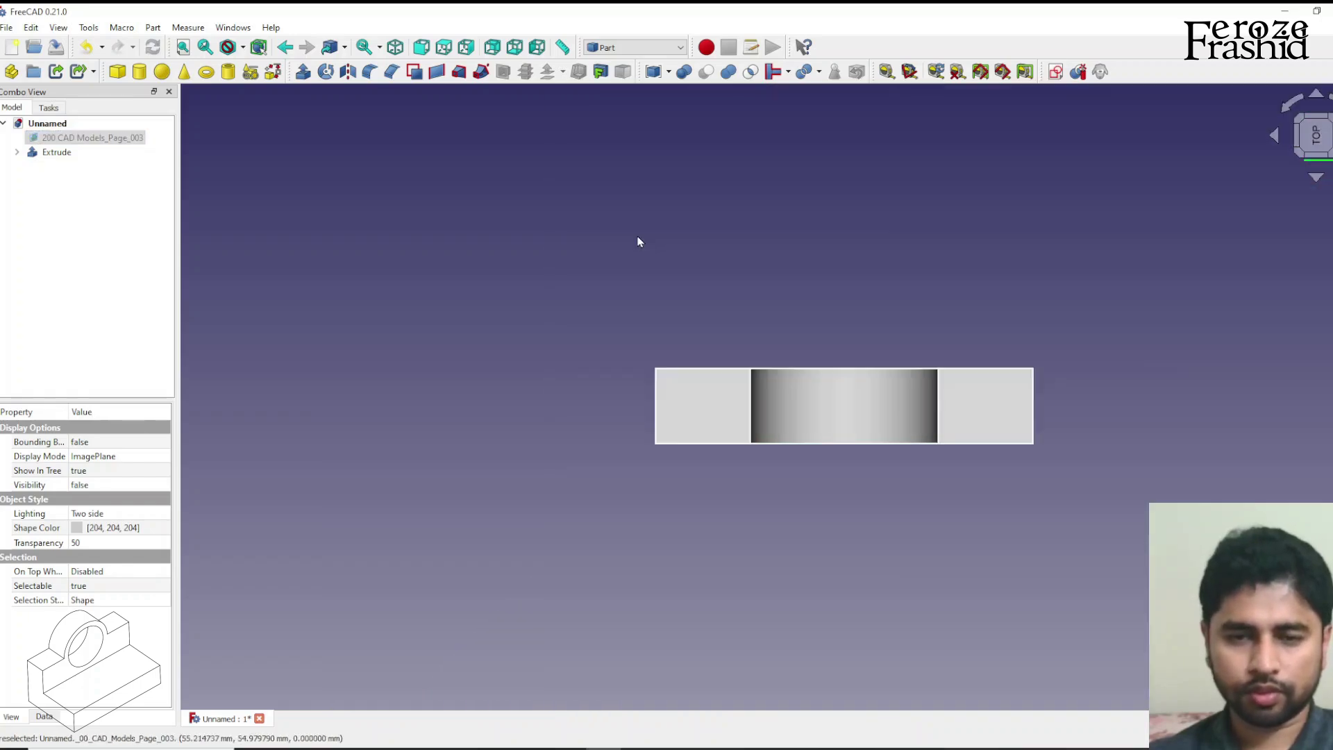
{"action": "key", "text": "space"}
{"action": "scroll", "coordinate": [732, 470], "scroll_direction": "down", "scroll_amount": 2}
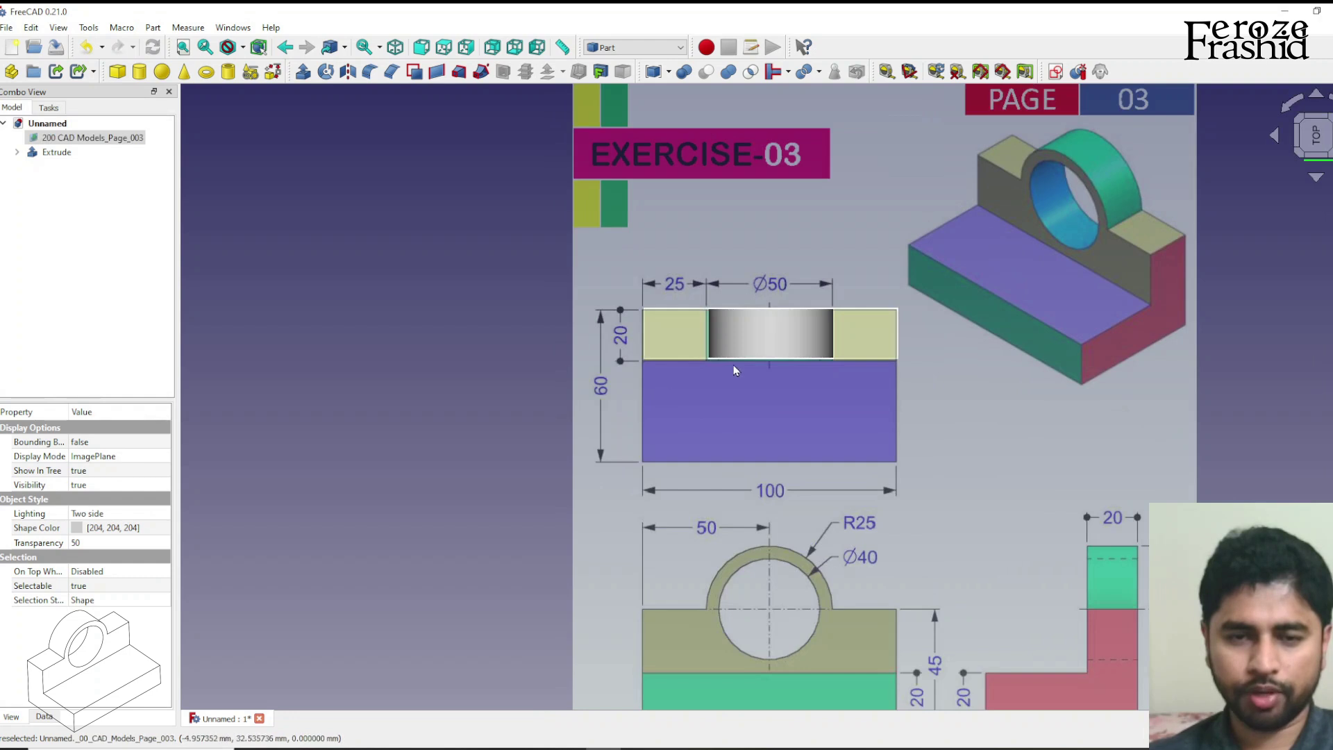
Step: Create a sketch on the XY-Plane and draw a rectangle about 40 by 100 mm over the base in the image's top view
{"action": "left_click", "coordinate": [496, 327]}
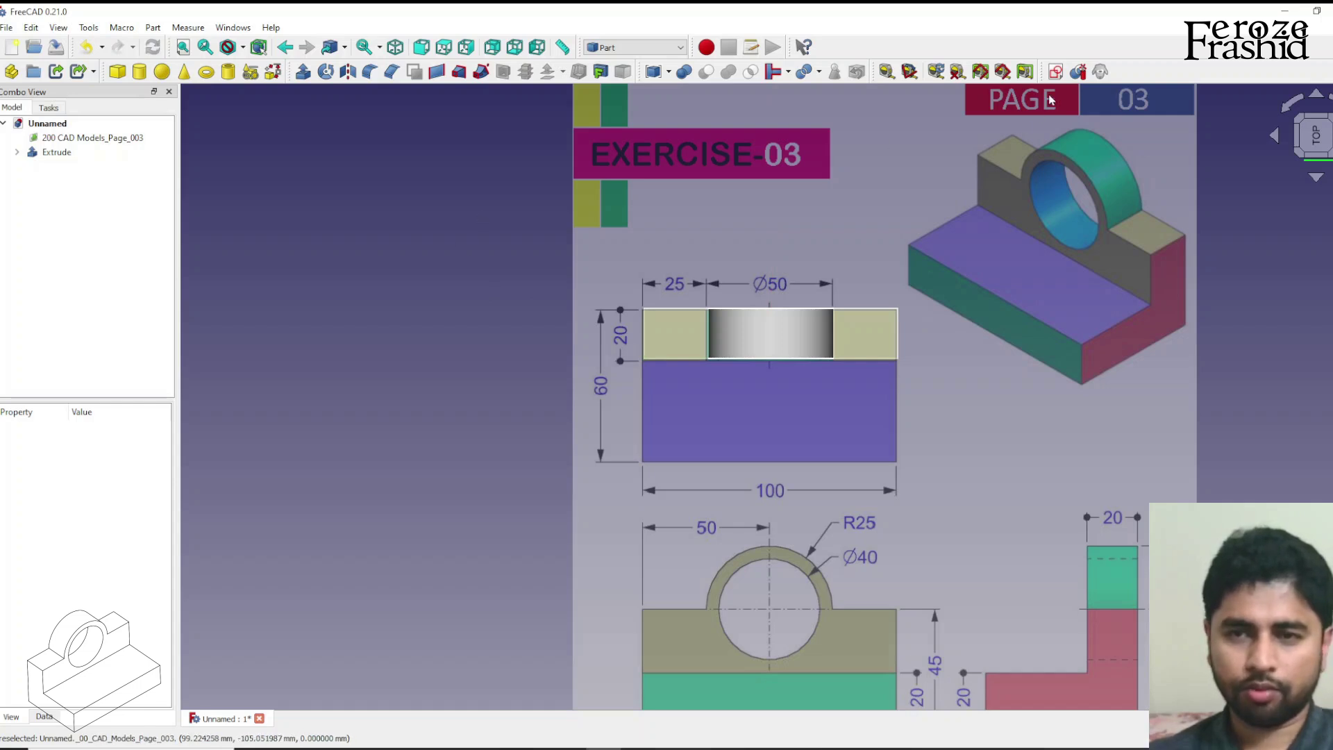
{"action": "left_click", "coordinate": [1056, 71]}
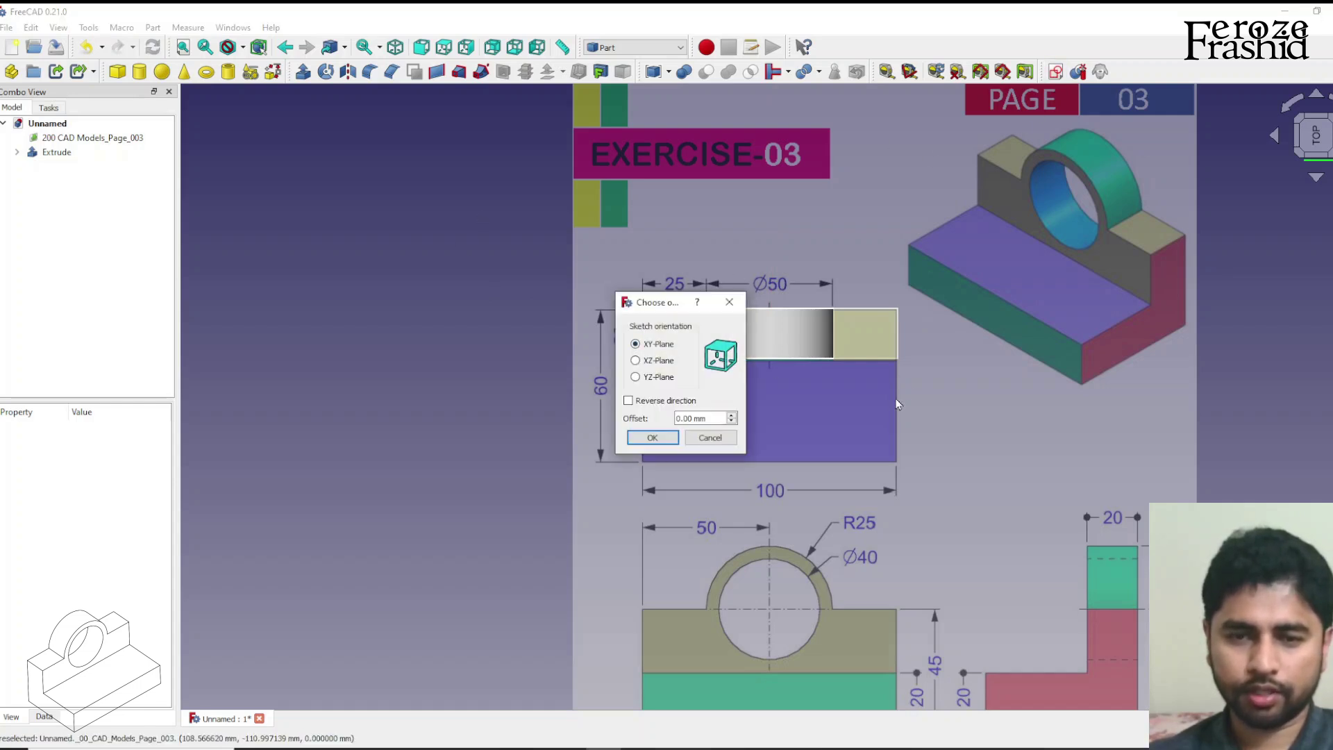
{"action": "left_click", "coordinate": [651, 438]}
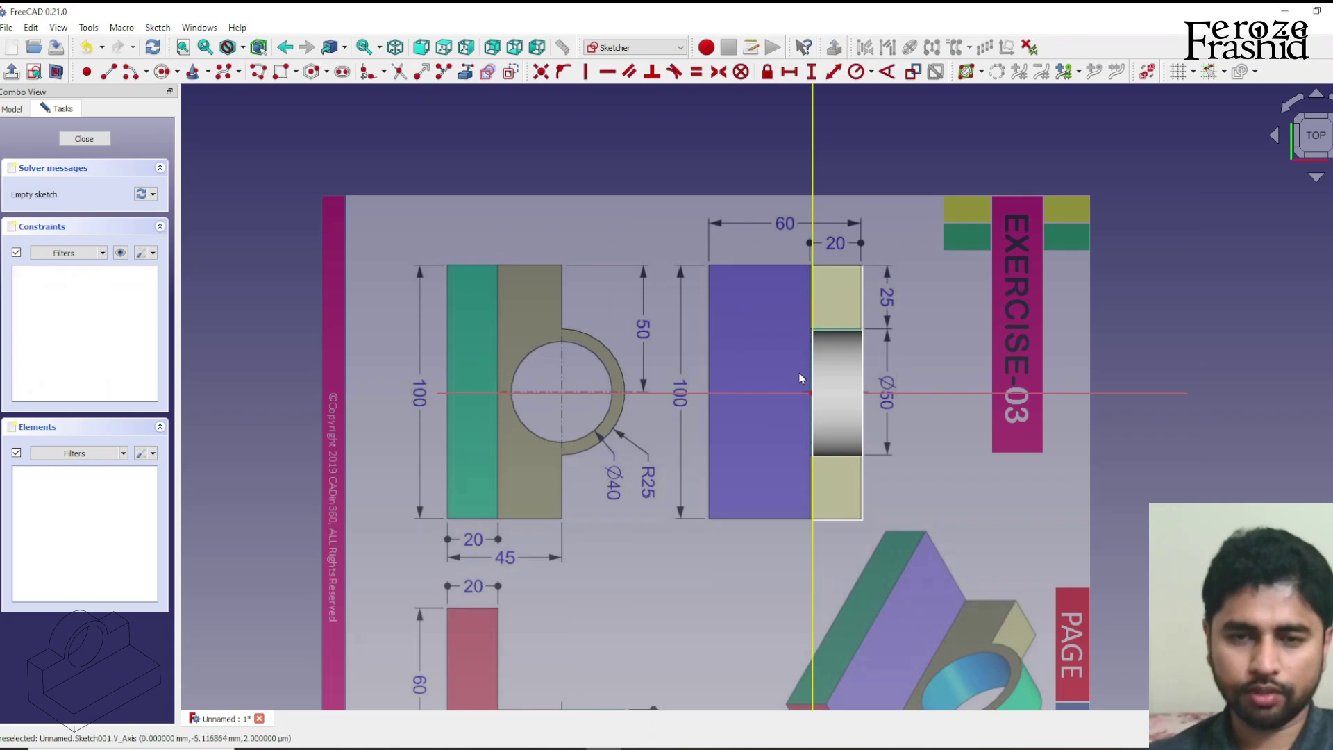
{"action": "left_click", "coordinate": [281, 71]}
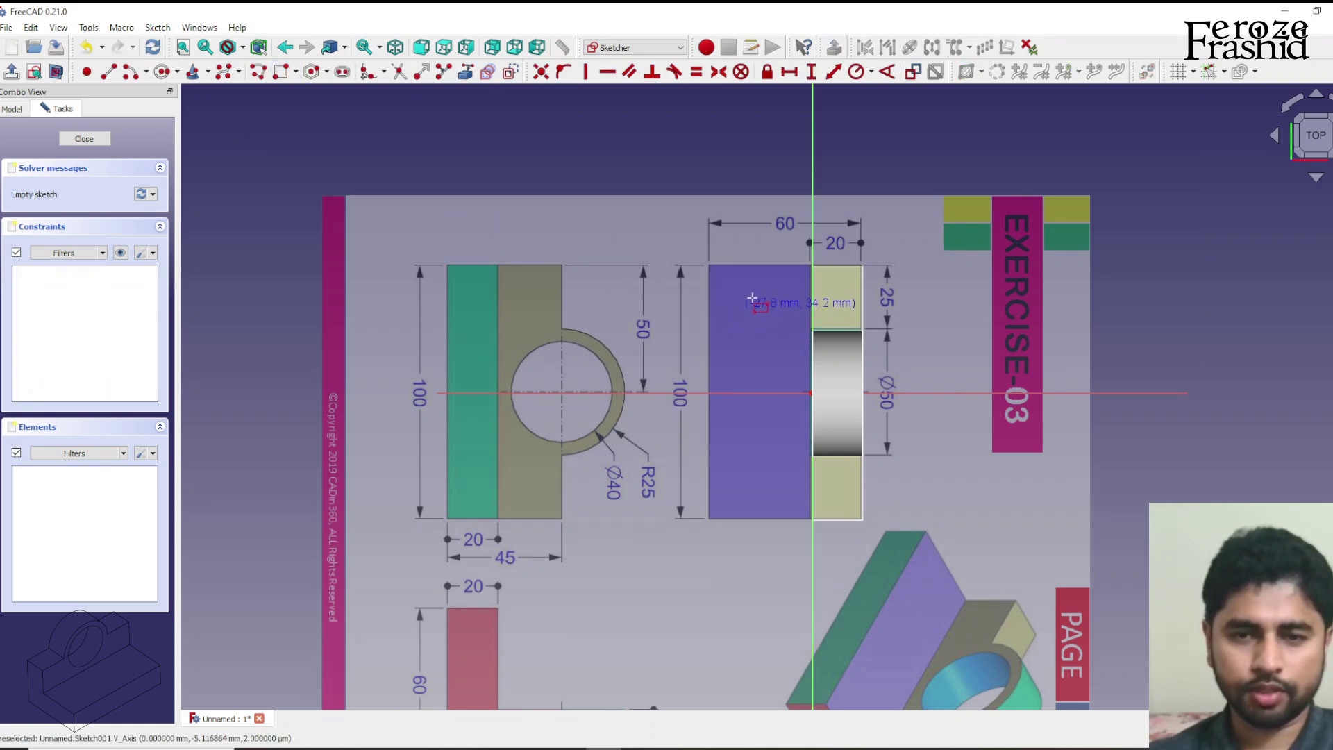
{"action": "left_click", "coordinate": [813, 266]}
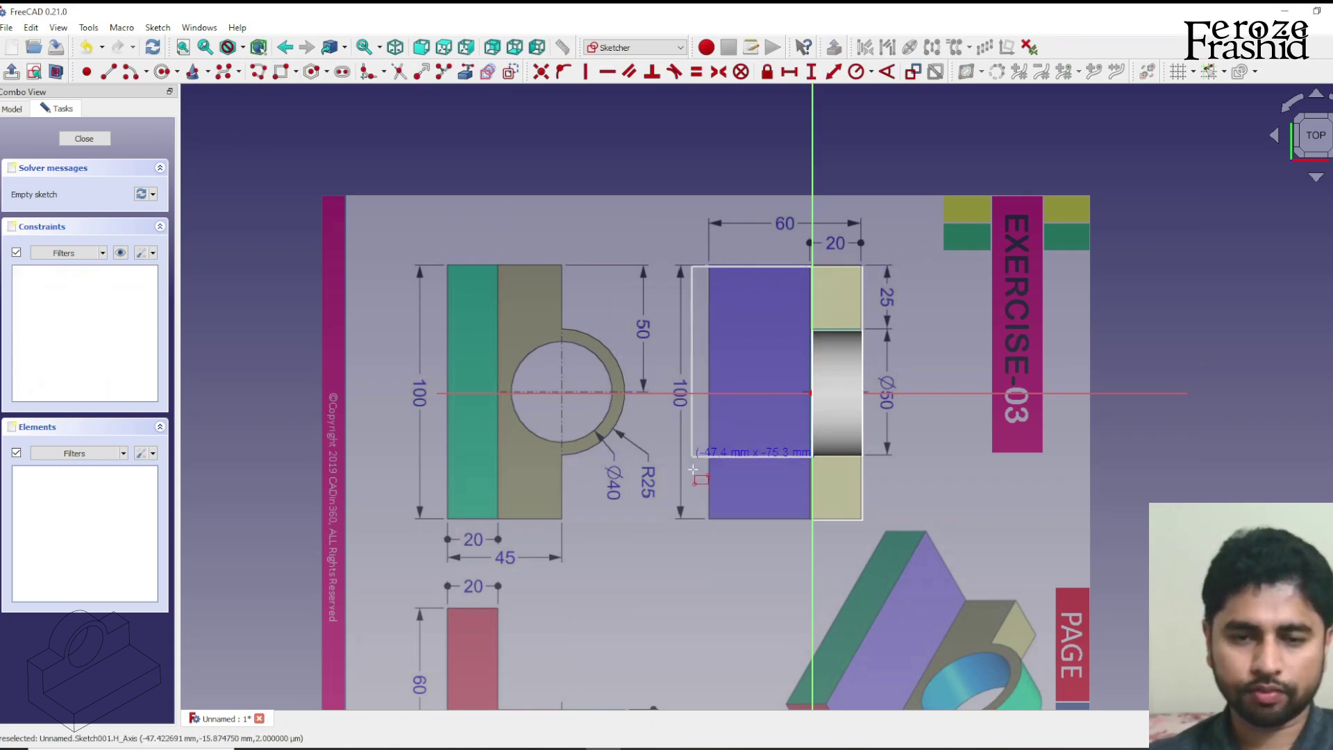
{"action": "left_click", "coordinate": [709, 517]}
{"action": "right_click", "coordinate": [734, 450]}
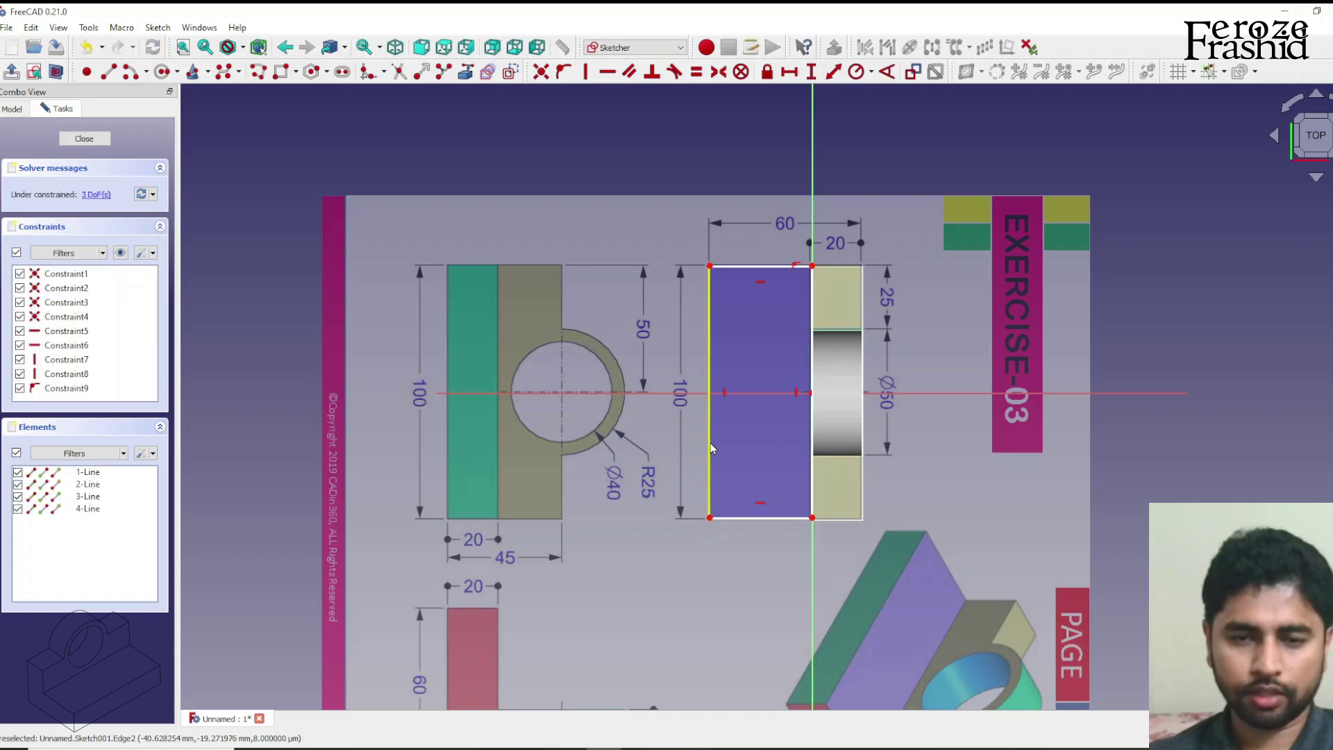
Step: Constrain the vertical length of the base rectangle's outer edge to 100 mm
{"action": "left_click", "coordinate": [710, 437]}
{"action": "left_click", "coordinate": [812, 71]}
{"action": "type", "text": "100"}
{"action": "key", "text": "Return"}
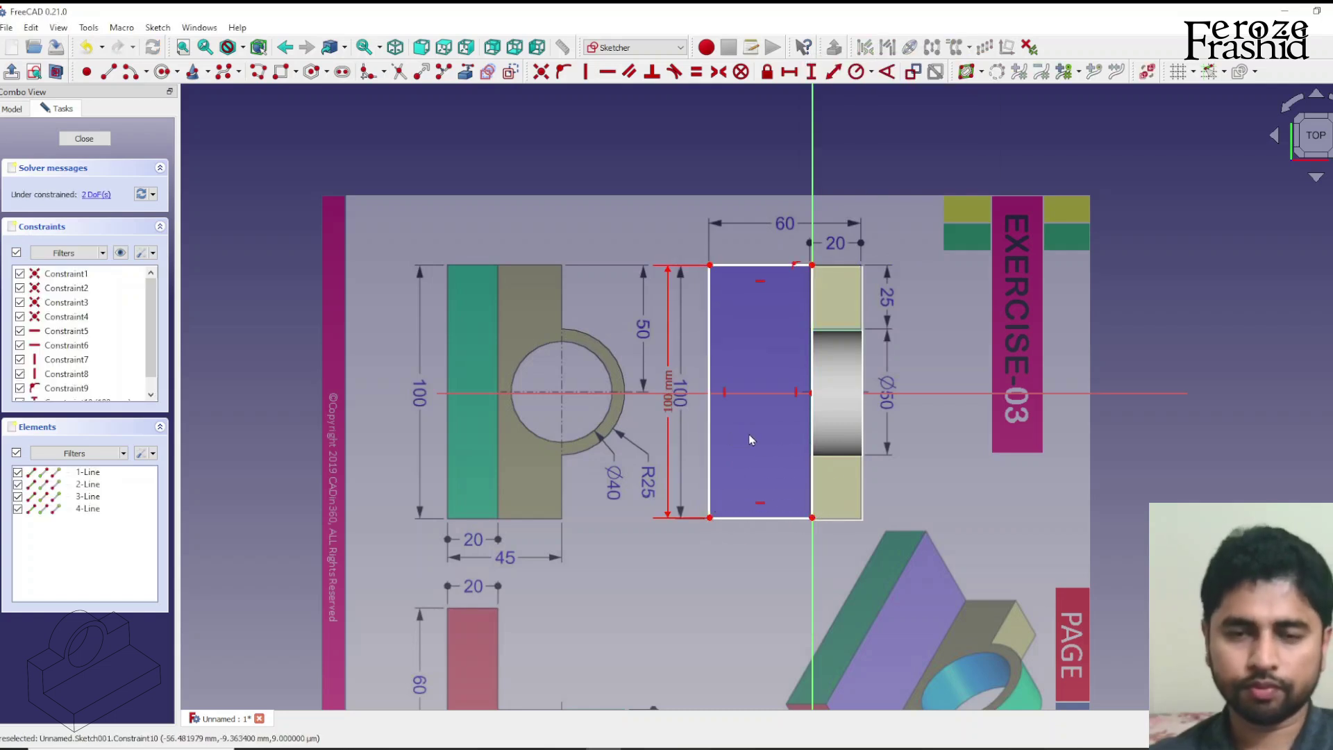
Step: Make the two rectangle corners on the vertical axis symmetric about the sketch origin
{"action": "left_click_drag", "start_coordinate": [812, 266], "coordinate": [813, 302]}
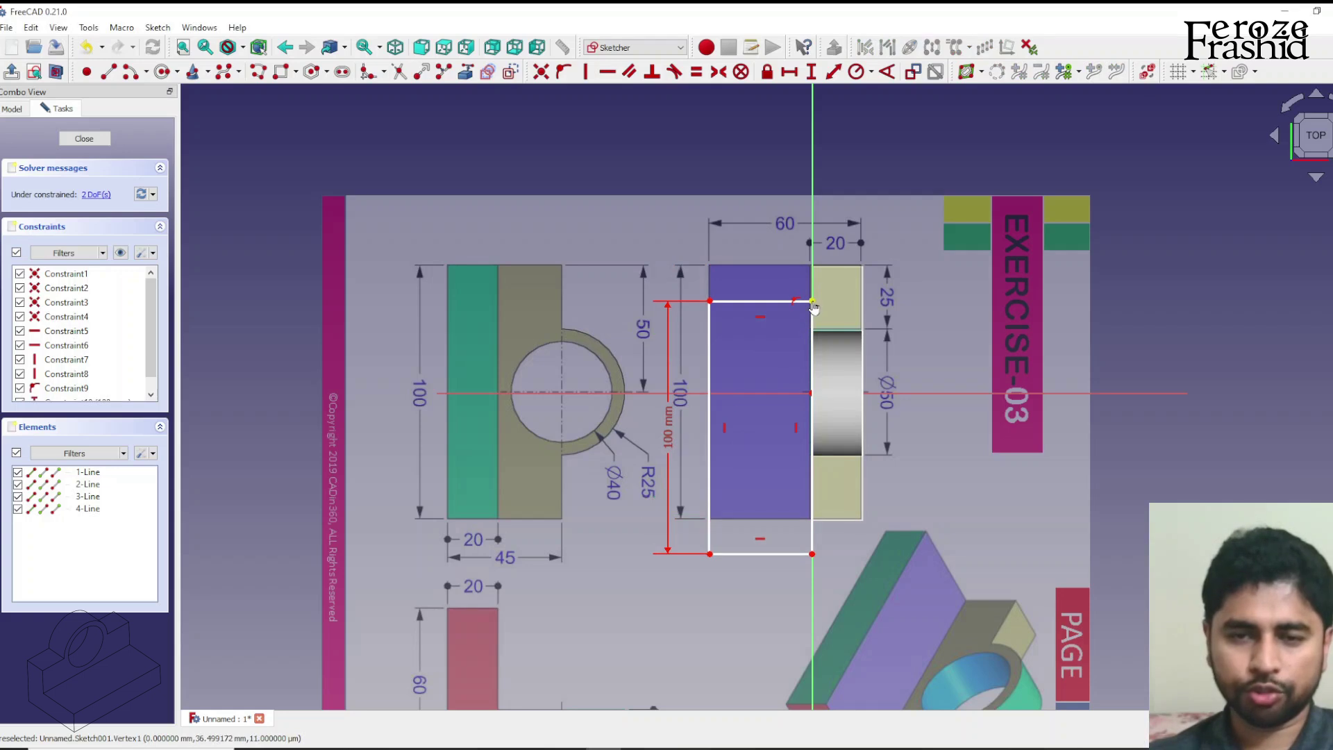
{"action": "left_click", "coordinate": [813, 301]}
{"action": "left_click", "coordinate": [813, 554]}
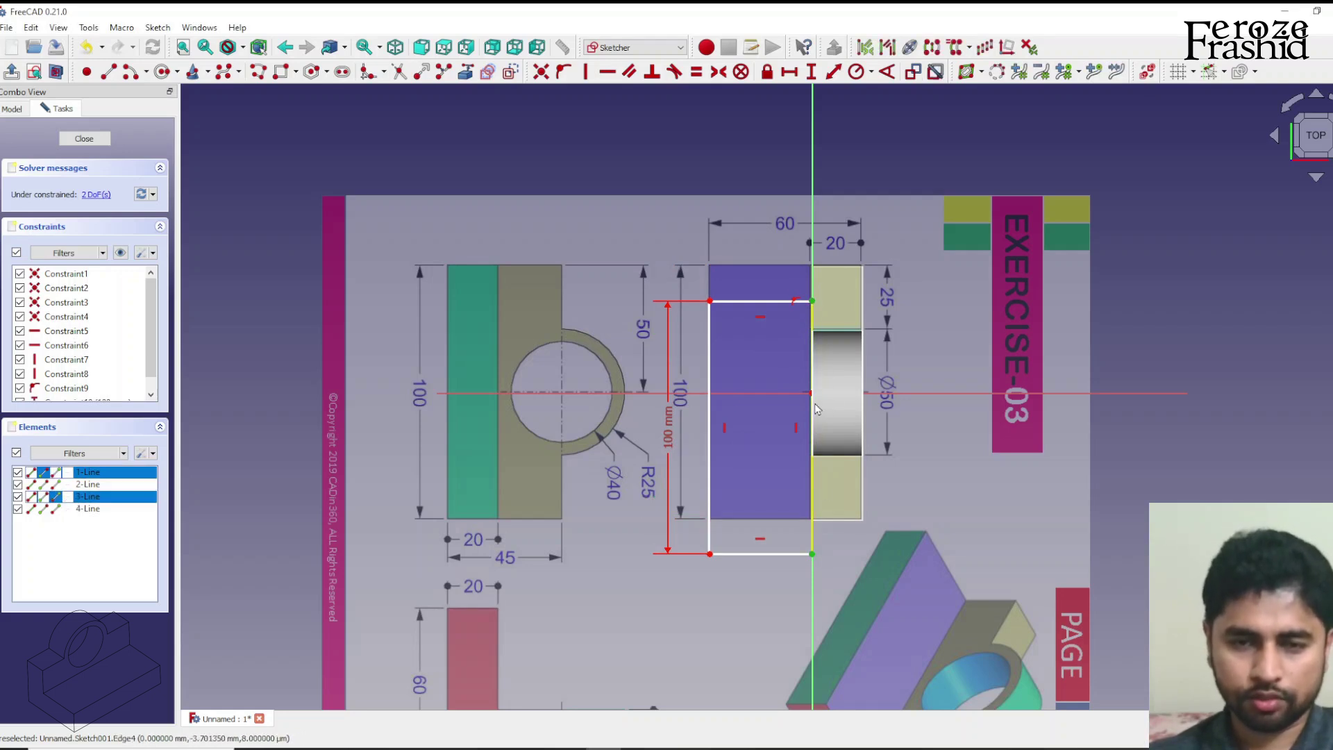
{"action": "left_click", "coordinate": [886, 73]}
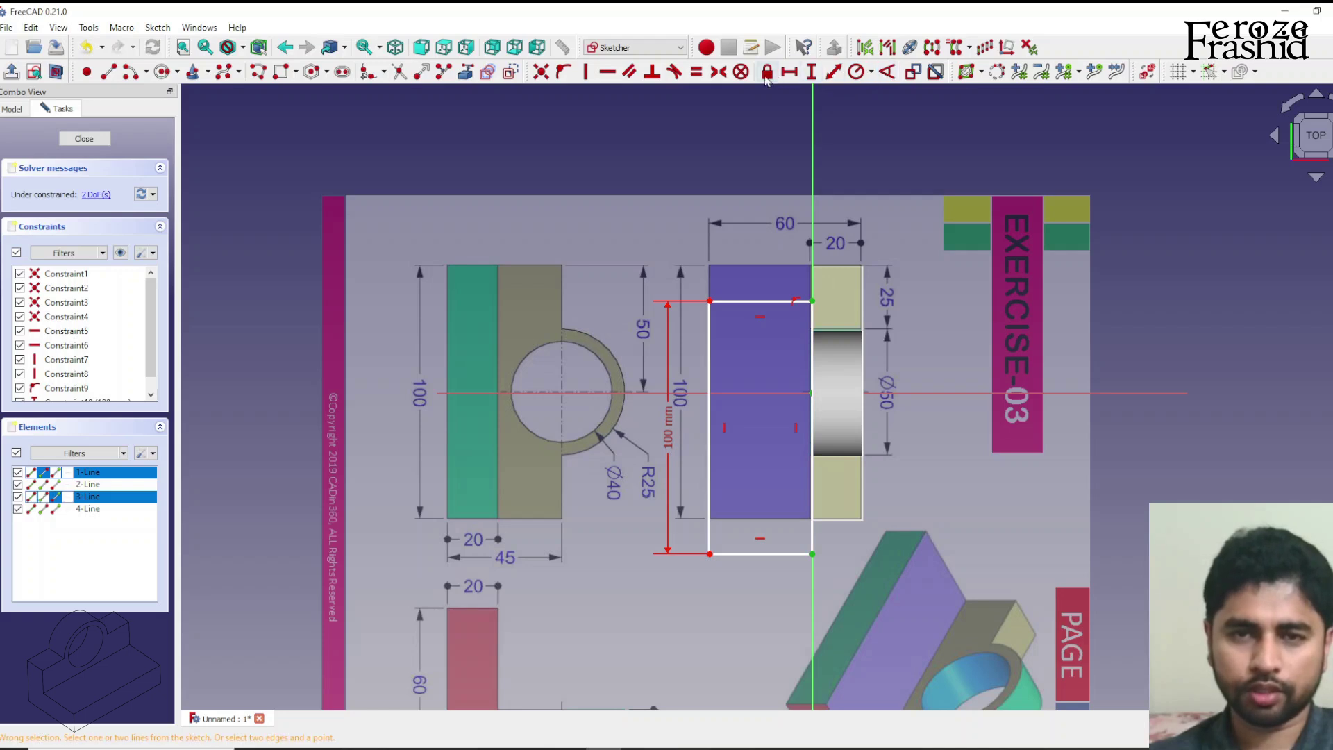
{"action": "left_click", "coordinate": [718, 72]}
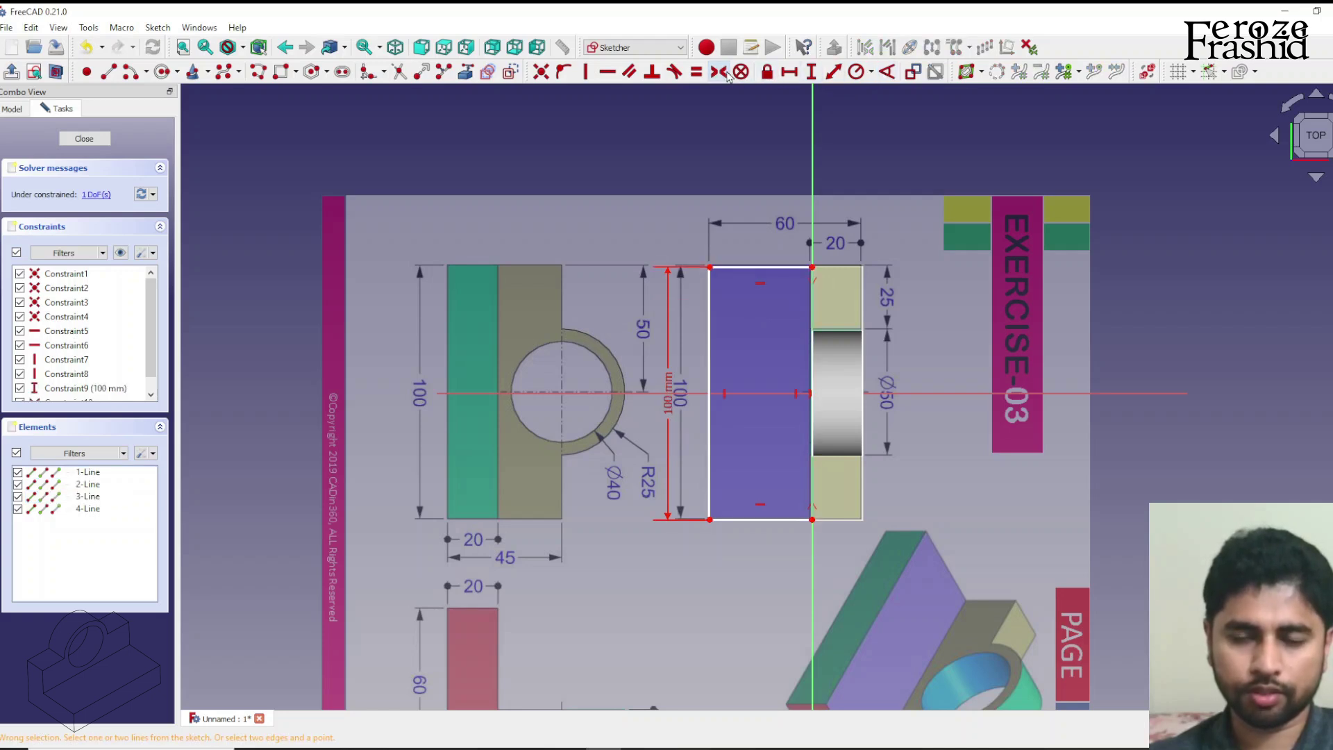
Step: Constrain the base rectangle's horizontal width to 40 mm and close the sketch
{"action": "left_click_drag", "start_coordinate": [710, 268], "coordinate": [706, 269]}
{"action": "left_click", "coordinate": [736, 272]}
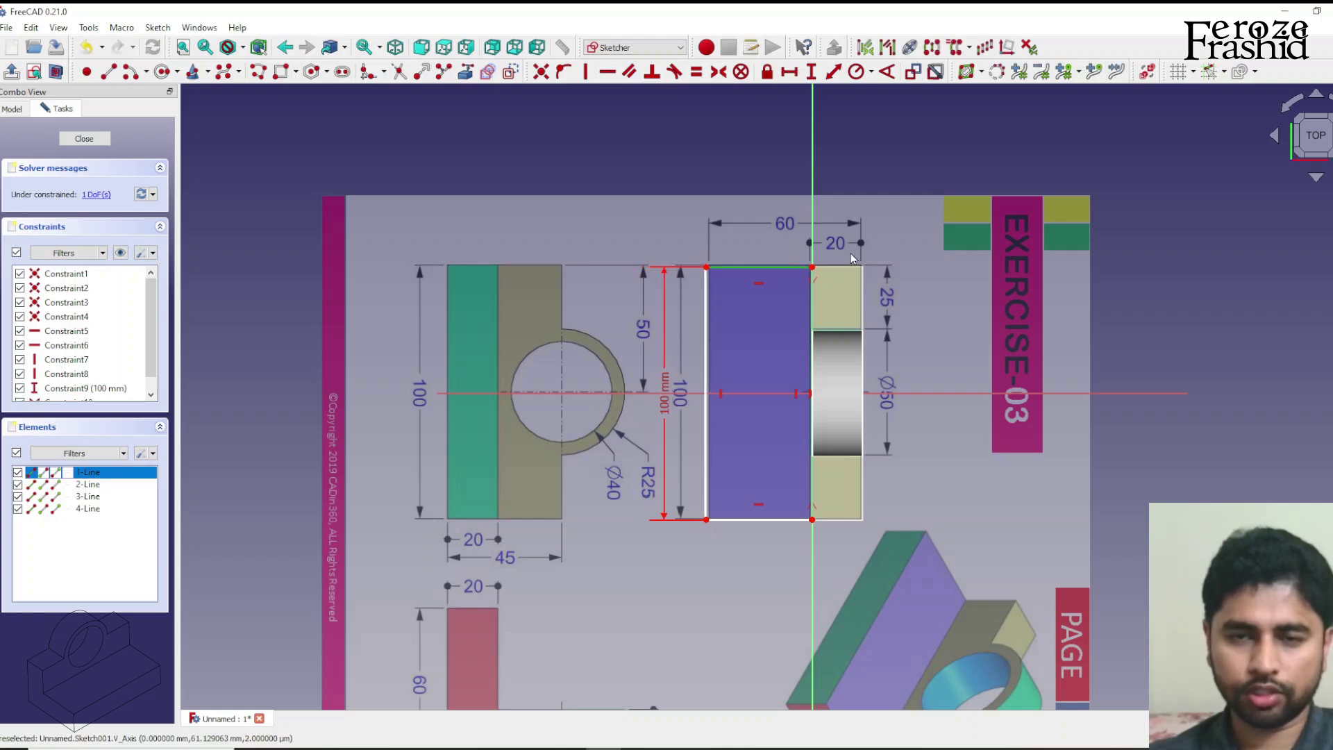
{"action": "left_click", "coordinate": [790, 74]}
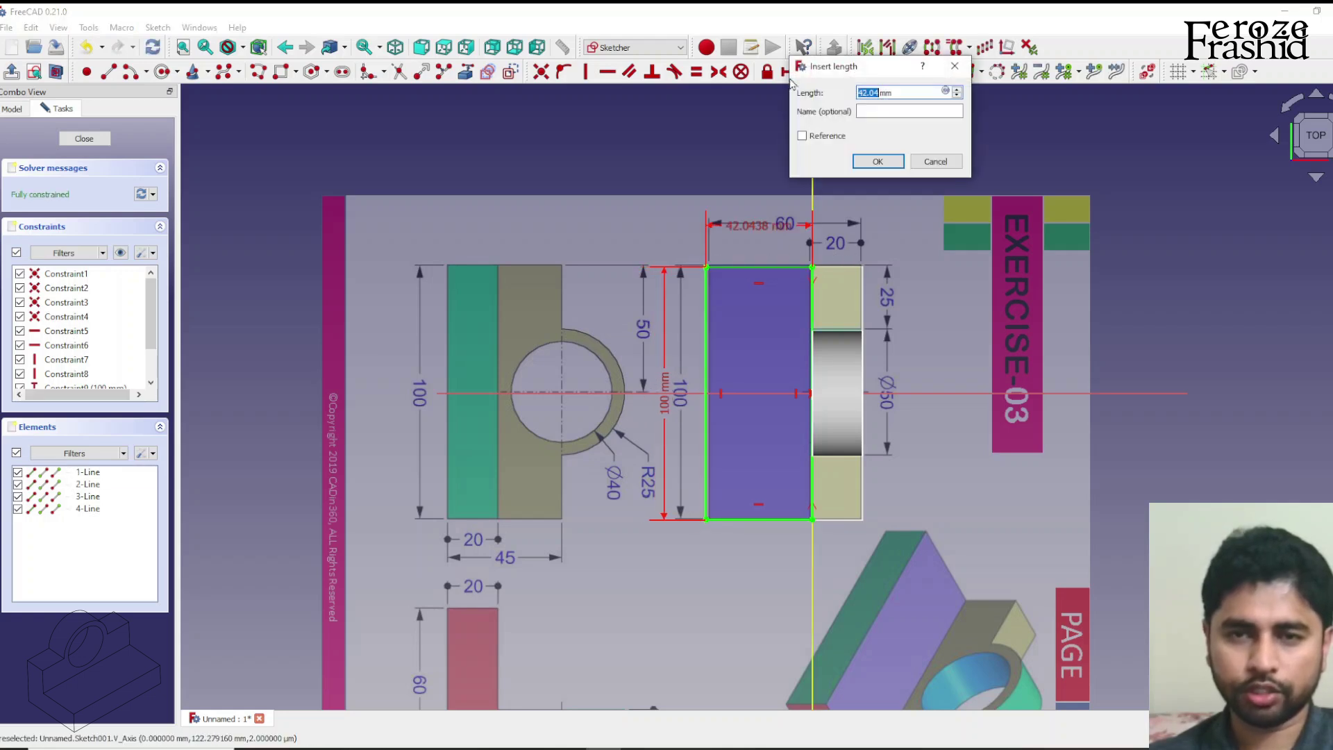
{"action": "type", "text": "40"}
{"action": "key", "text": "Return"}
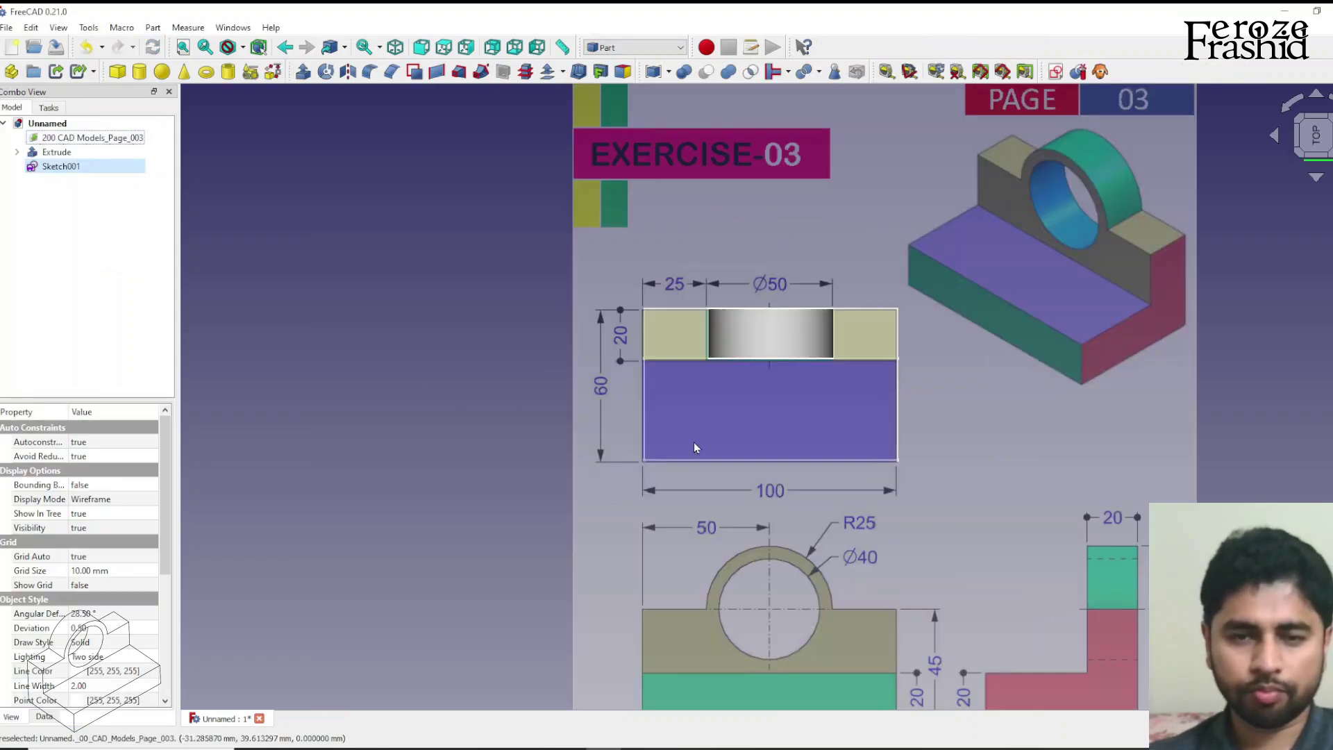
{"action": "middle_click_drag", "start_coordinate": [696, 448], "coordinate": [872, 277]}
{"action": "scroll", "coordinate": [750, 417], "scroll_direction": "up", "scroll_amount": 2}
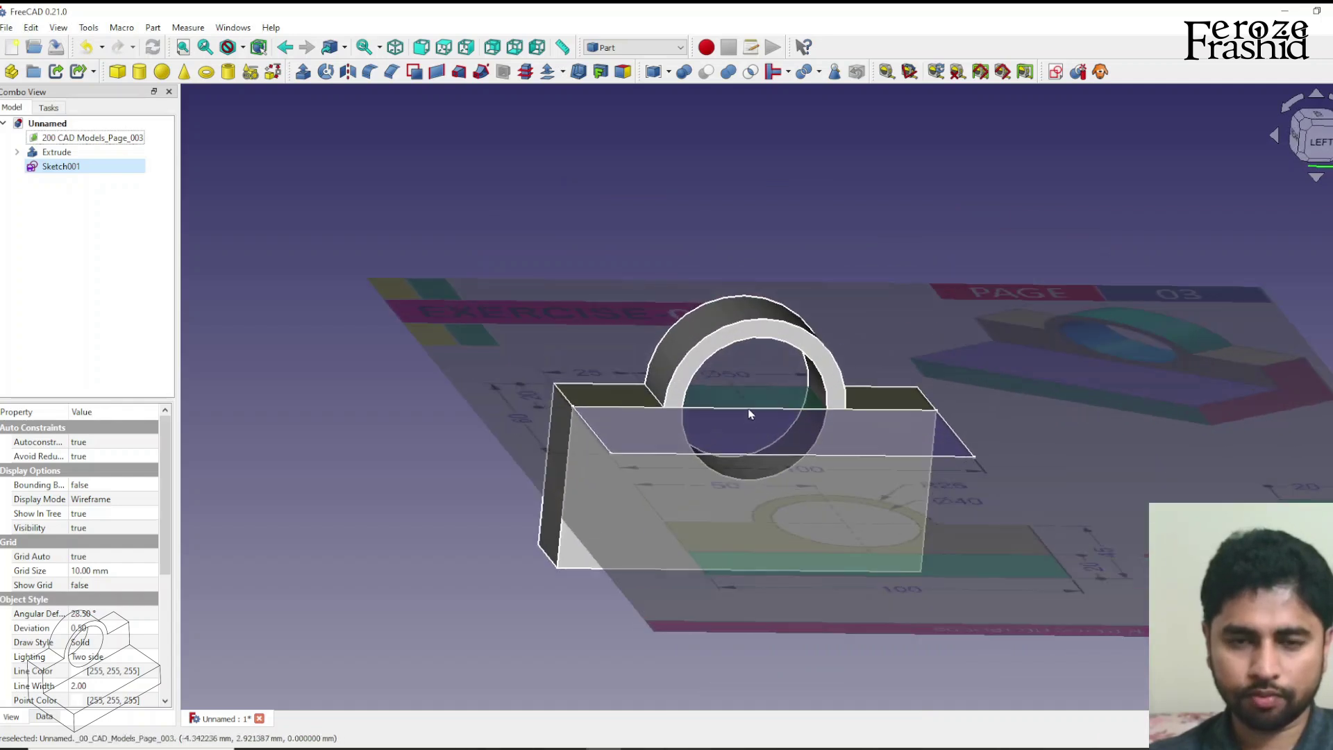
Step: Move the base sketch down to the wall's lower edge by setting its placement Z position to -45 mm
{"action": "scroll", "coordinate": [751, 405], "scroll_direction": "down", "scroll_amount": 1}
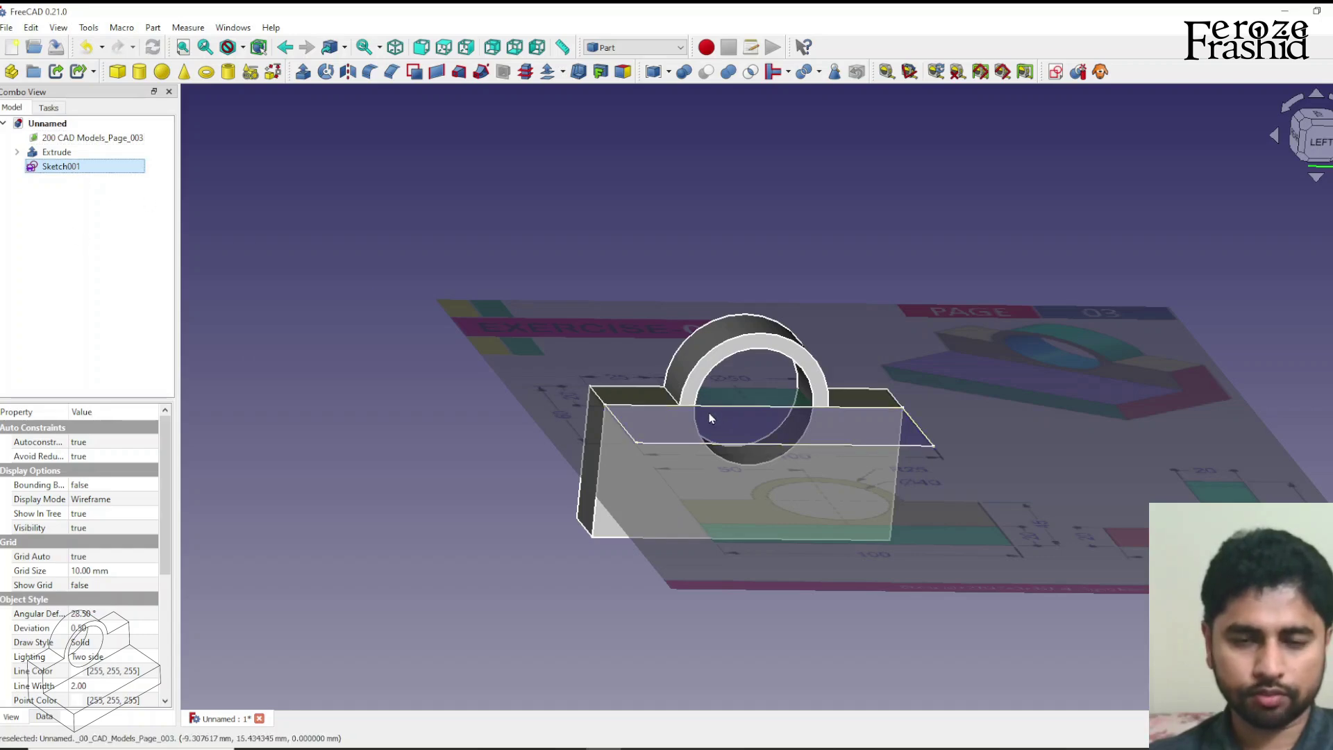
{"action": "mouse_move", "coordinate": [702, 414]}
{"action": "middle_mouse_down"}
{"action": "mouse_move", "coordinate": [760, 520]}
{"action": "mouse_move", "coordinate": [746, 430]}
{"action": "mouse_move", "coordinate": [720, 404]}
{"action": "middle_mouse_up"}
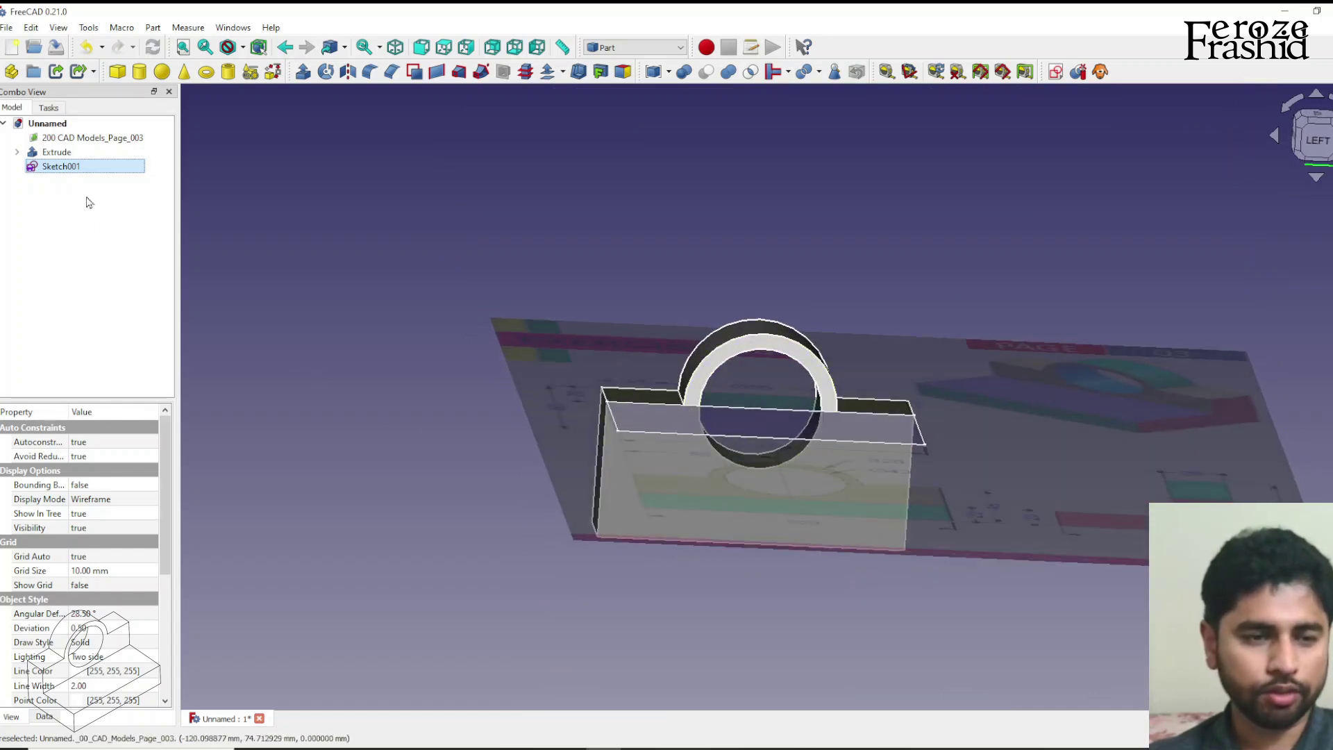
{"action": "left_click", "coordinate": [44, 717]}
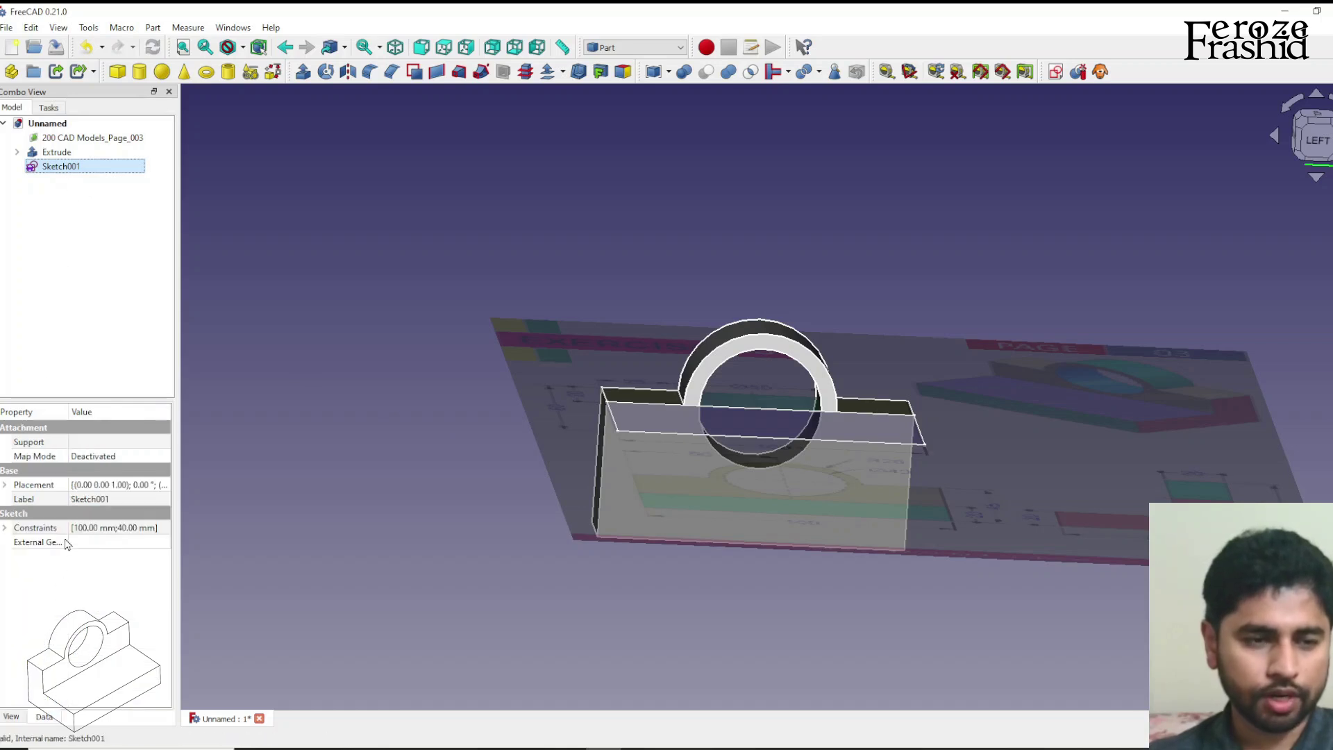
{"action": "left_click", "coordinate": [5, 485]}
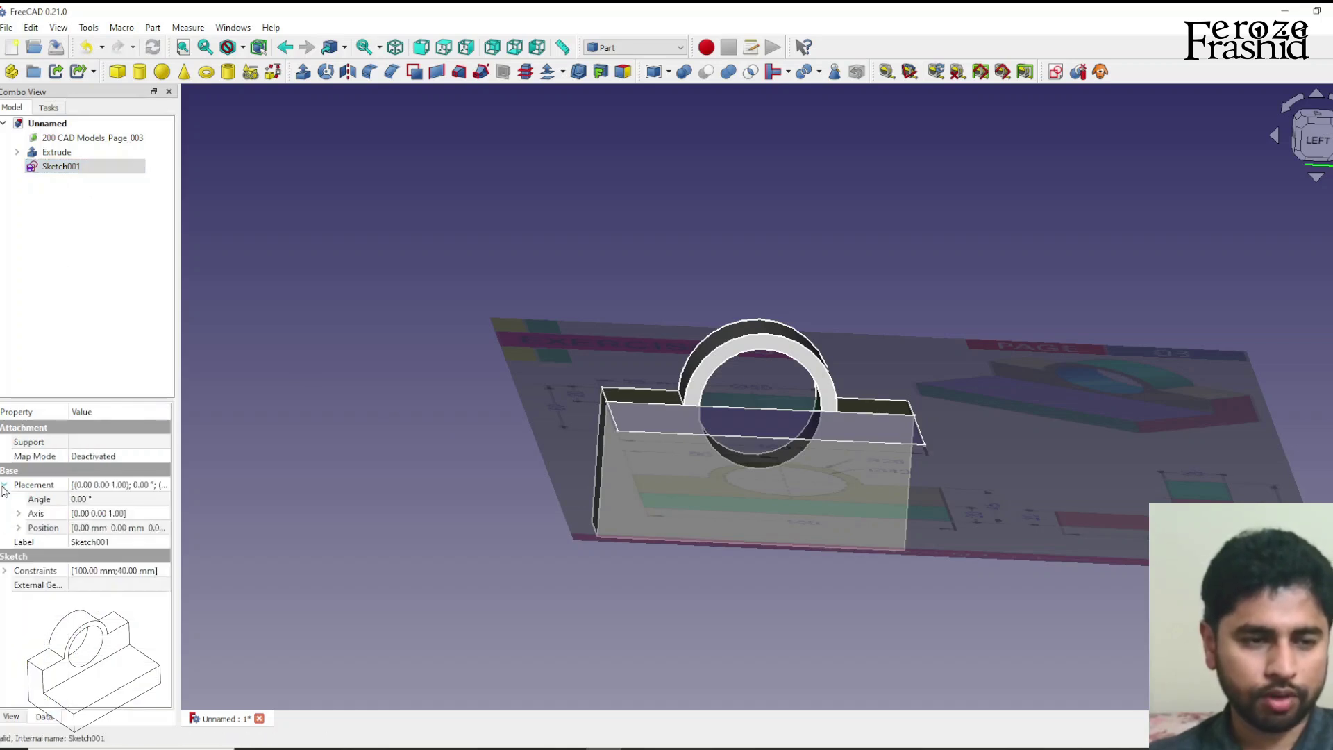
{"action": "left_click", "coordinate": [19, 529]}
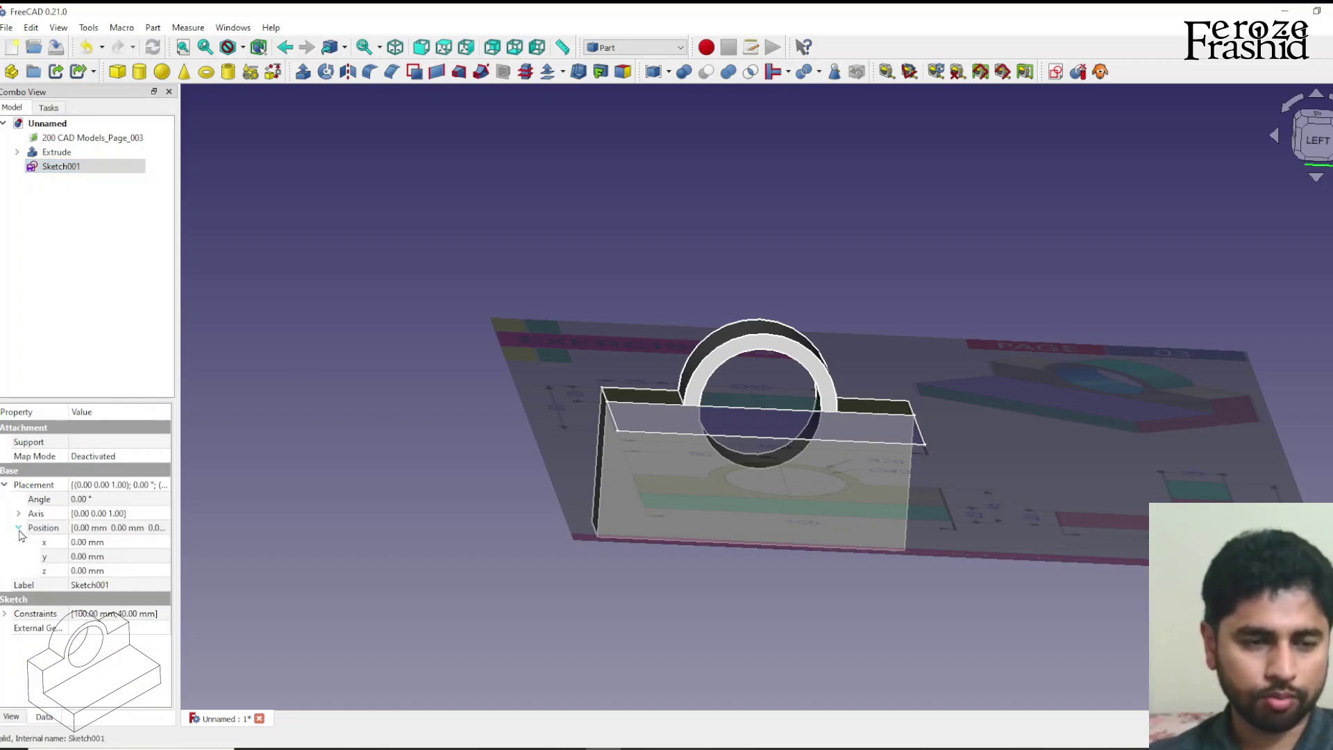
{"action": "left_click", "coordinate": [78, 571]}
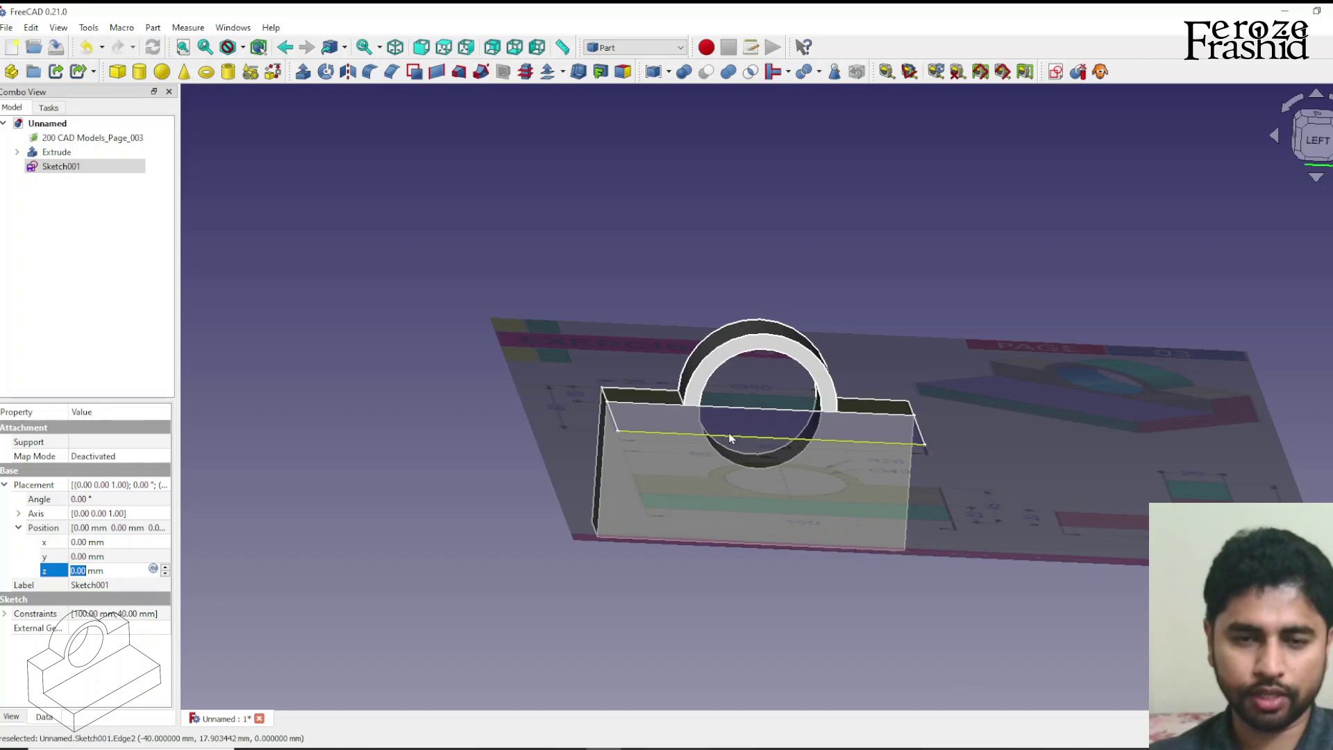
{"action": "left_click", "coordinate": [332, 488]}
{"action": "mouse_move", "coordinate": [993, 387]}
{"action": "middle_mouse_down"}
{"action": "mouse_move", "coordinate": [935, 485]}
{"action": "mouse_move", "coordinate": [947, 485]}
{"action": "mouse_move", "coordinate": [935, 474]}
{"action": "middle_mouse_up"}
{"action": "scroll", "coordinate": [786, 492], "scroll_direction": "down", "scroll_amount": 3}
{"action": "scroll", "coordinate": [681, 514], "scroll_direction": "up", "scroll_amount": 3}
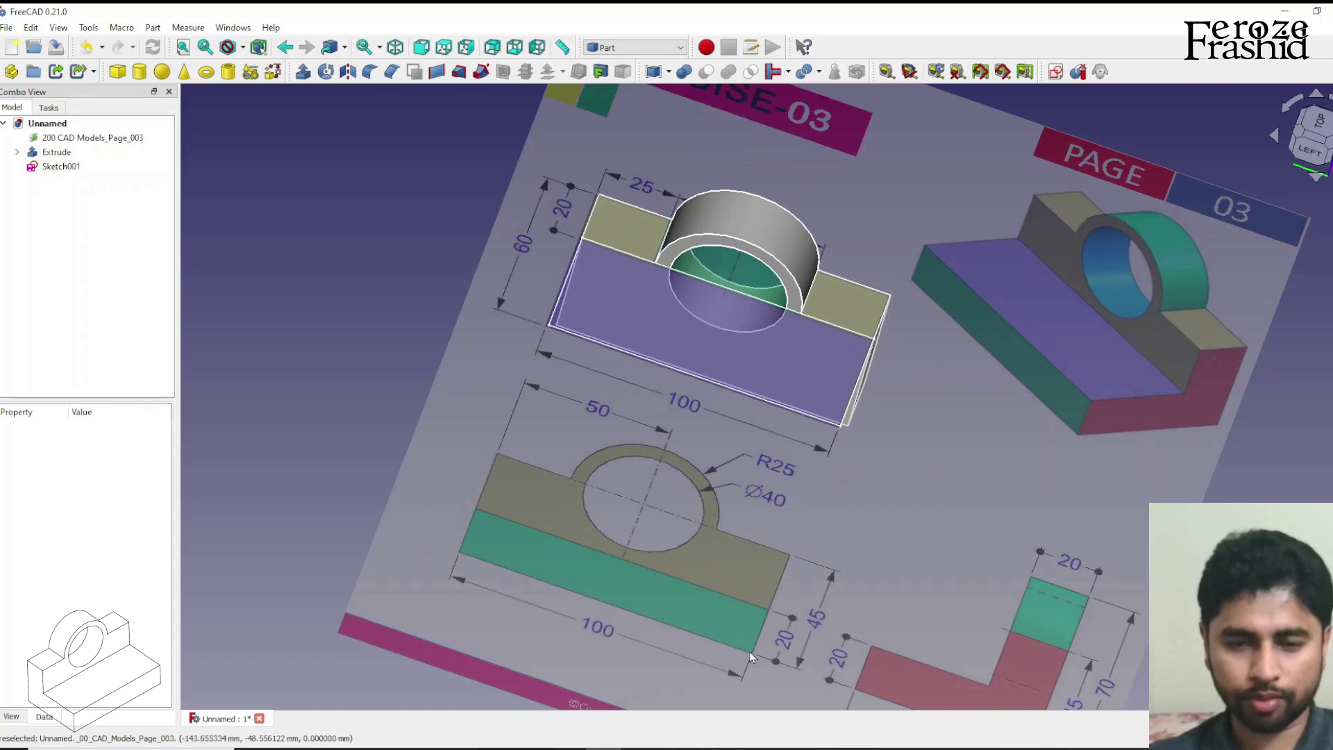
{"action": "left_click", "coordinate": [70, 167]}
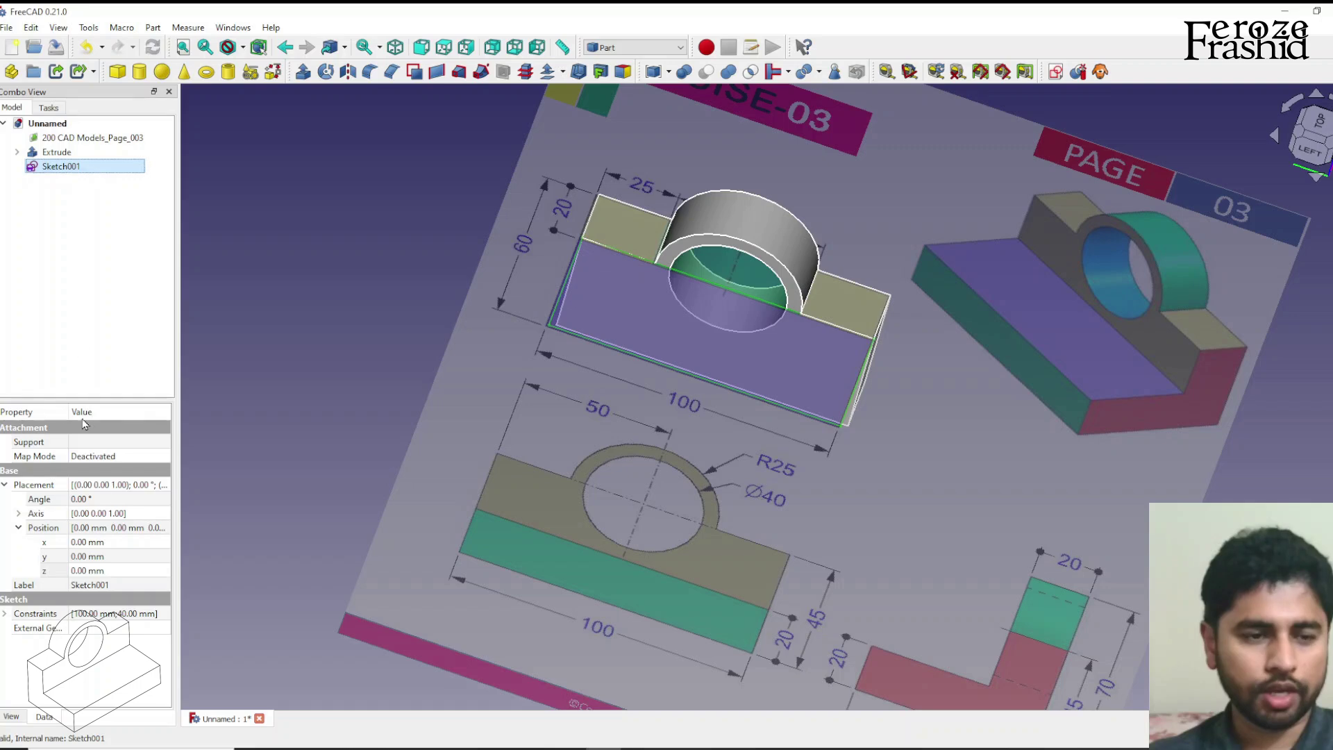
{"action": "left_click", "coordinate": [98, 570]}
{"action": "type", "text": "-45"}
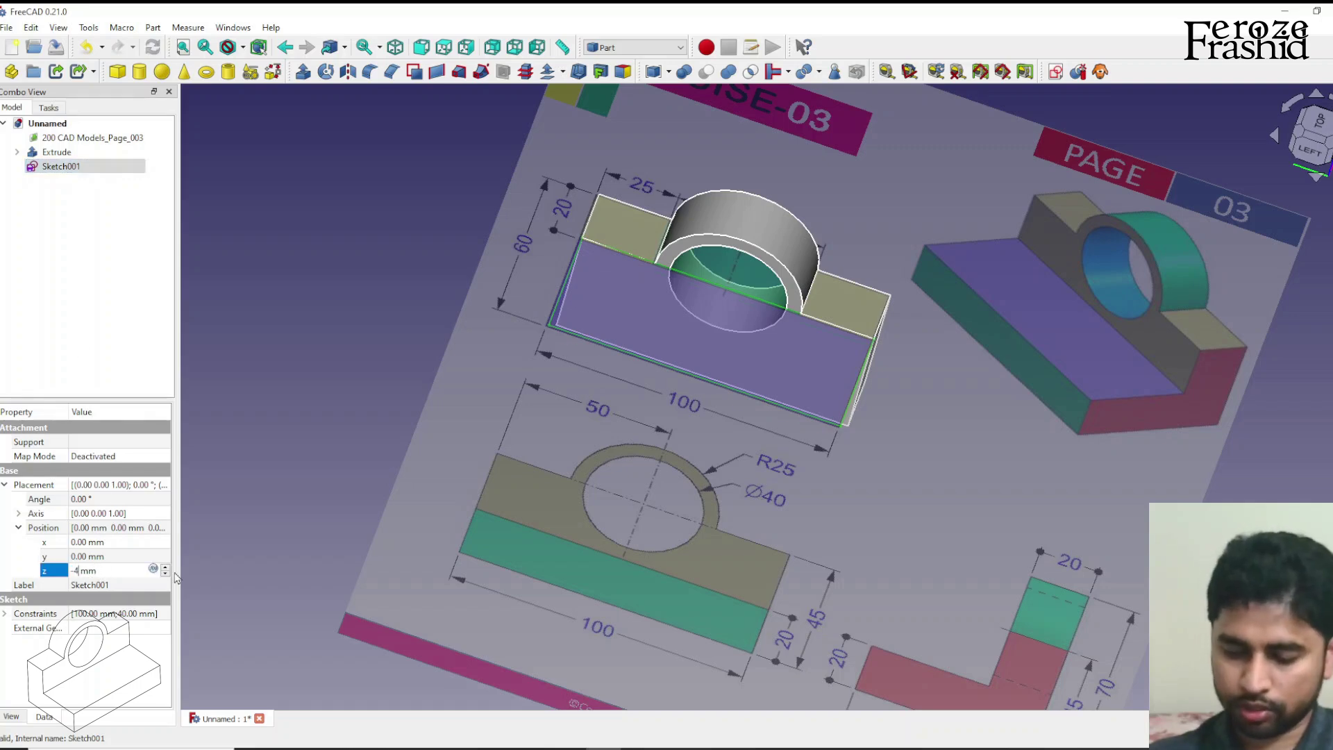
{"action": "key", "text": "Return"}
Step: Hide the reference image and view the base sketch against the bottom of the extruded wall
{"action": "mouse_move", "coordinate": [694, 417]}
{"action": "middle_mouse_down"}
{"action": "mouse_move", "coordinate": [741, 436]}
{"action": "mouse_move", "coordinate": [820, 399]}
{"action": "middle_mouse_up"}
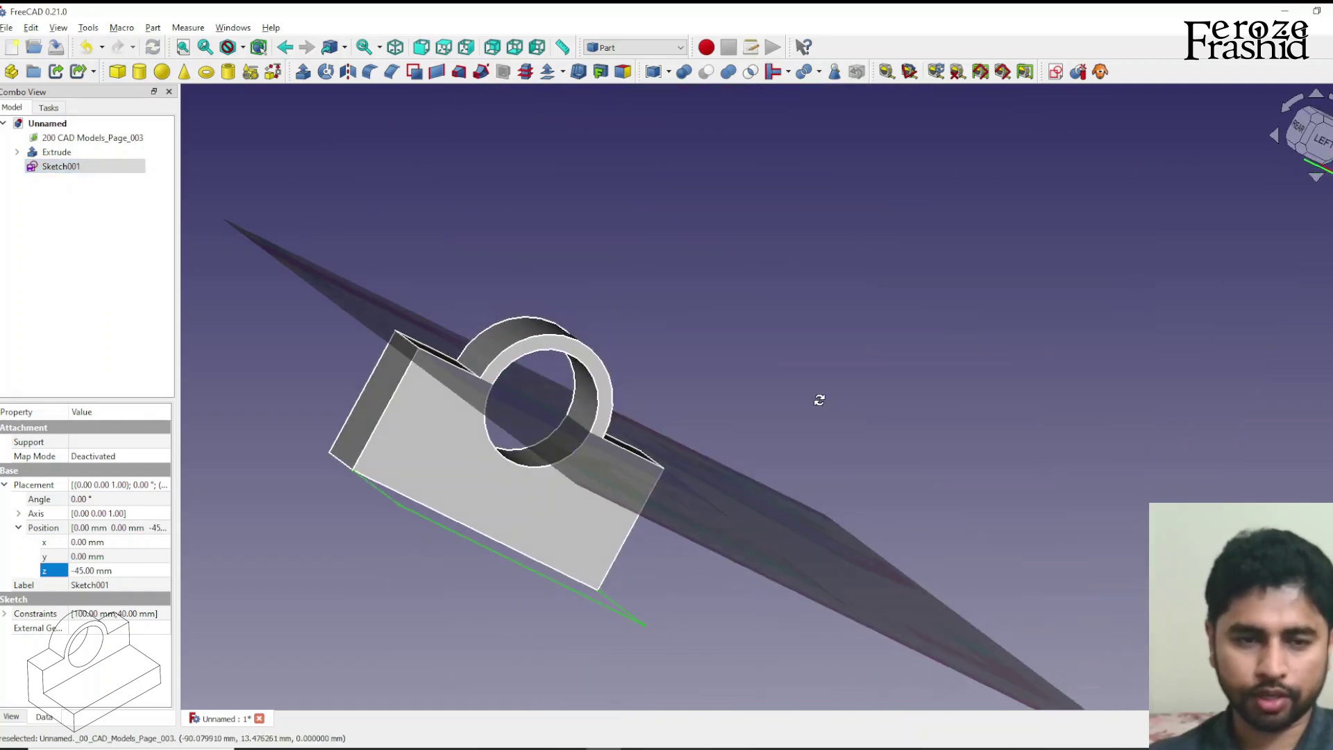
{"action": "left_click", "coordinate": [812, 454]}
{"action": "scroll", "coordinate": [829, 433], "scroll_direction": "down", "scroll_amount": 2}
{"action": "middle_click_drag", "start_coordinate": [677, 501], "coordinate": [655, 530]}
{"action": "left_click", "coordinate": [902, 462]}
{"action": "key", "text": "space"}
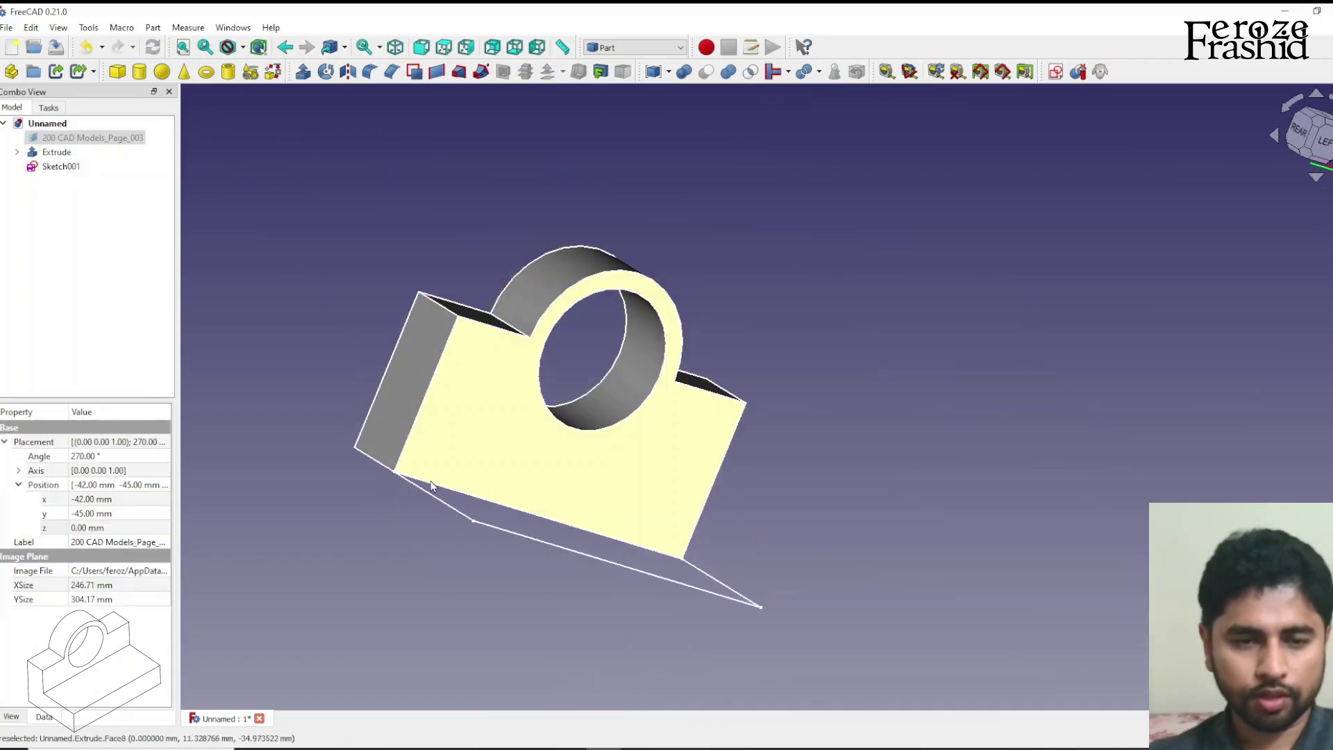
{"action": "middle_click_drag", "start_coordinate": [434, 479], "coordinate": [408, 559]}
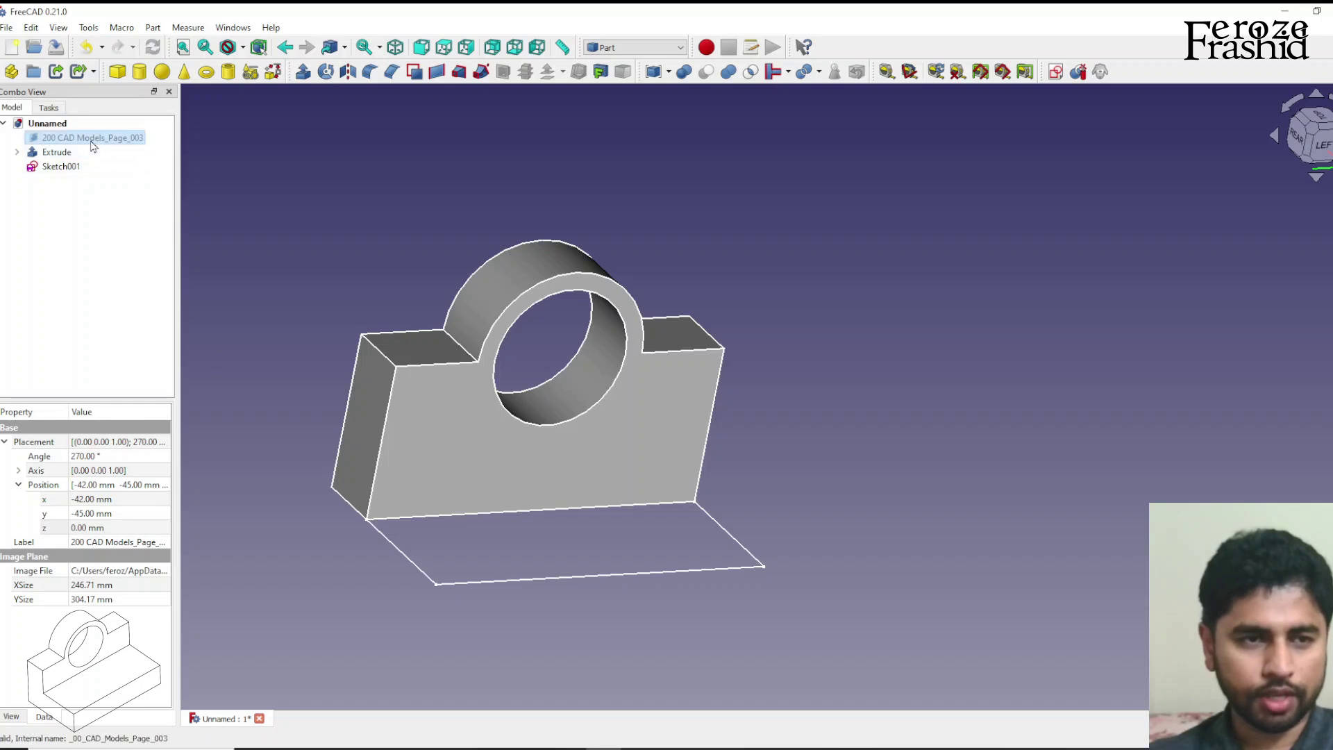
Step: Rename the base rectangle sketch as sksBase
{"action": "left_click", "coordinate": [69, 167]}
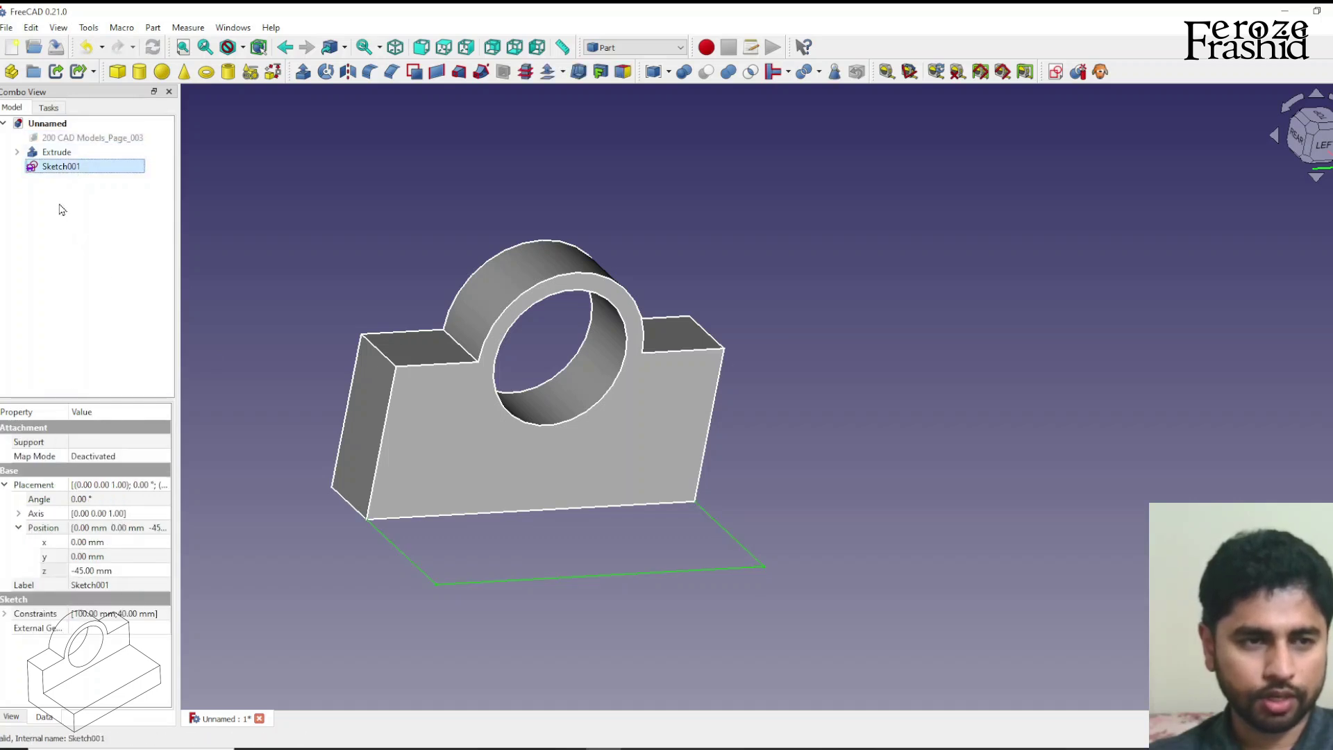
{"action": "key", "text": "F2"}
{"action": "type", "text": "s"}
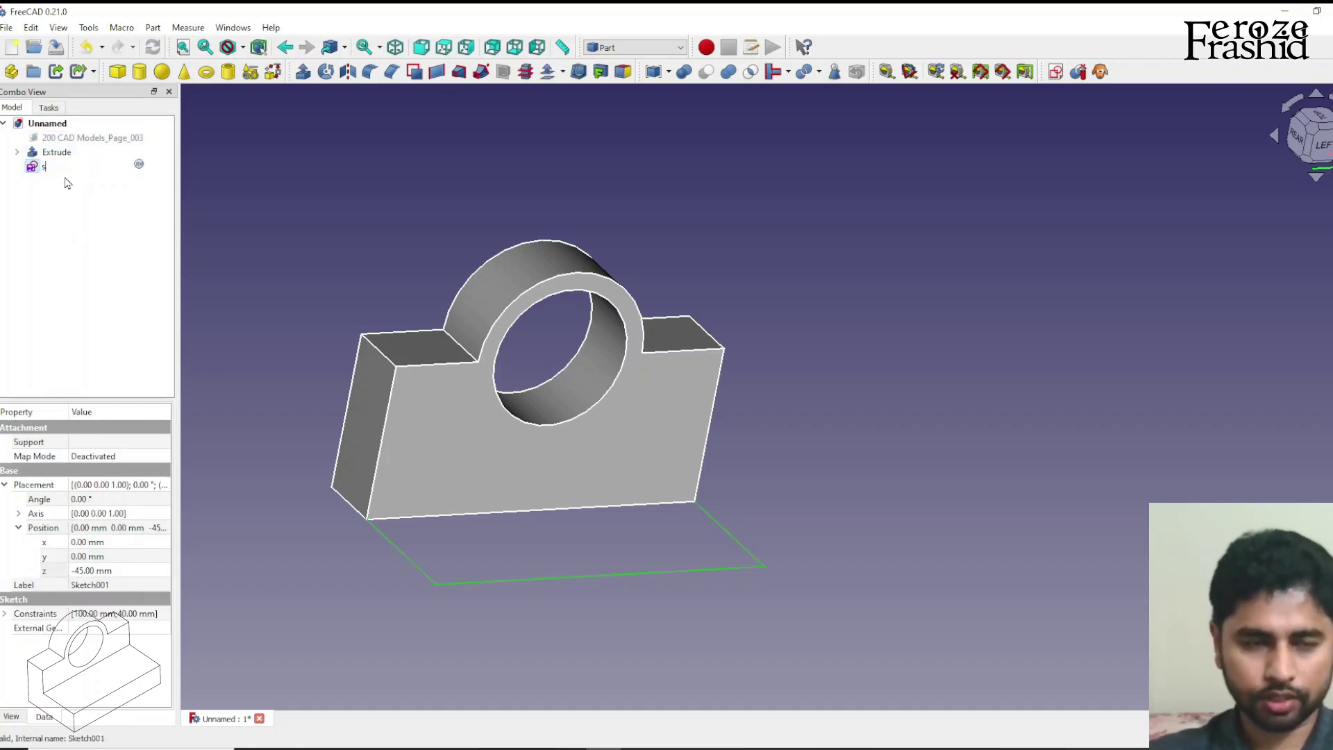
{"action": "type", "text": "ksBase"}
{"action": "key", "text": "Return"}
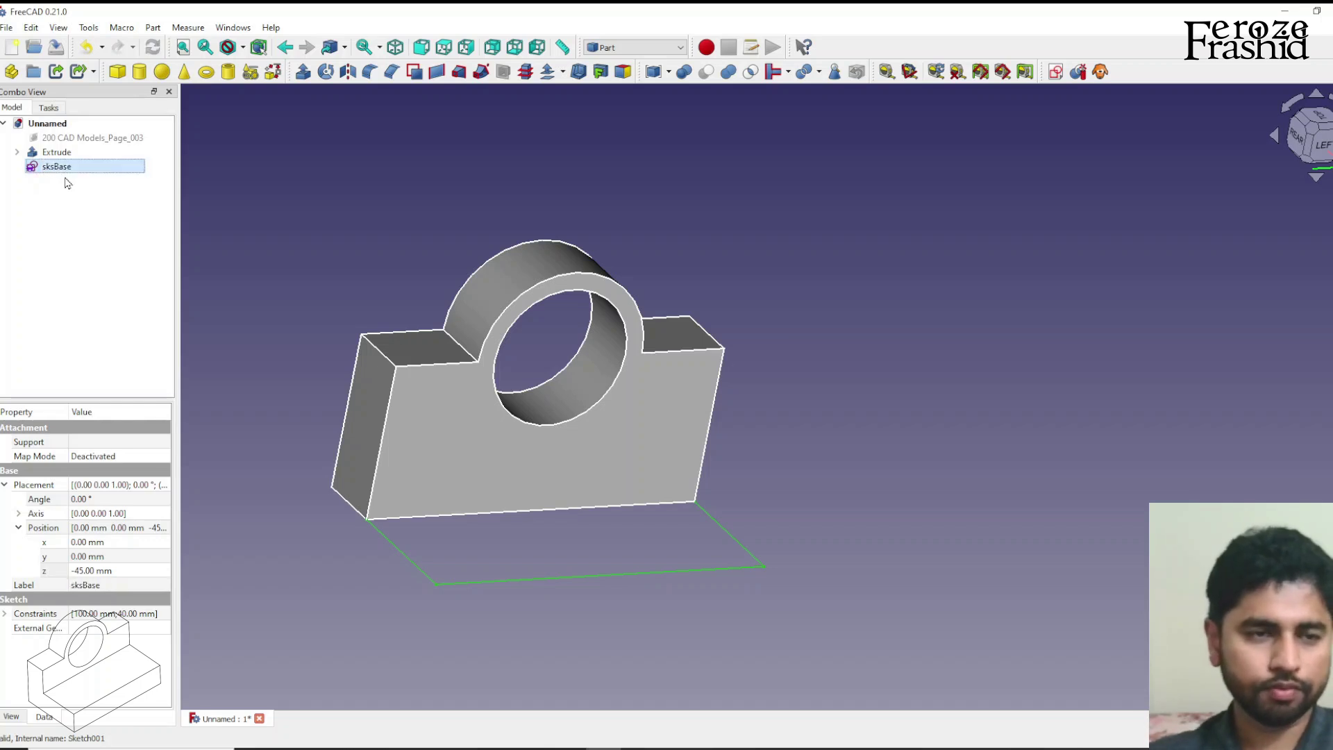
Step: Set the sksBase sketch's Z position to 0 mm and back to -45 mm to compare both heights
{"action": "left_click", "coordinate": [135, 571]}
{"action": "left_click", "coordinate": [135, 571]}
{"action": "type", "text": "0"}
{"action": "key", "text": "Return"}
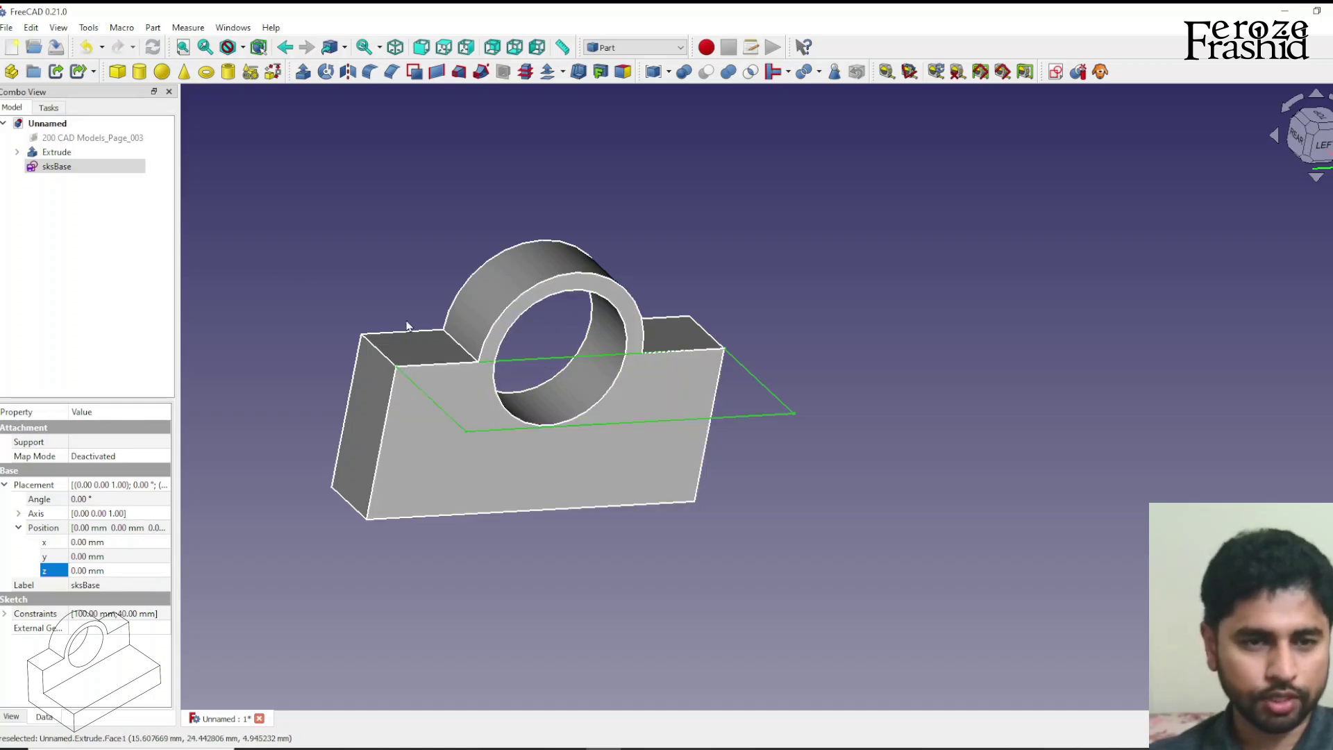
{"action": "left_click", "coordinate": [91, 571]}
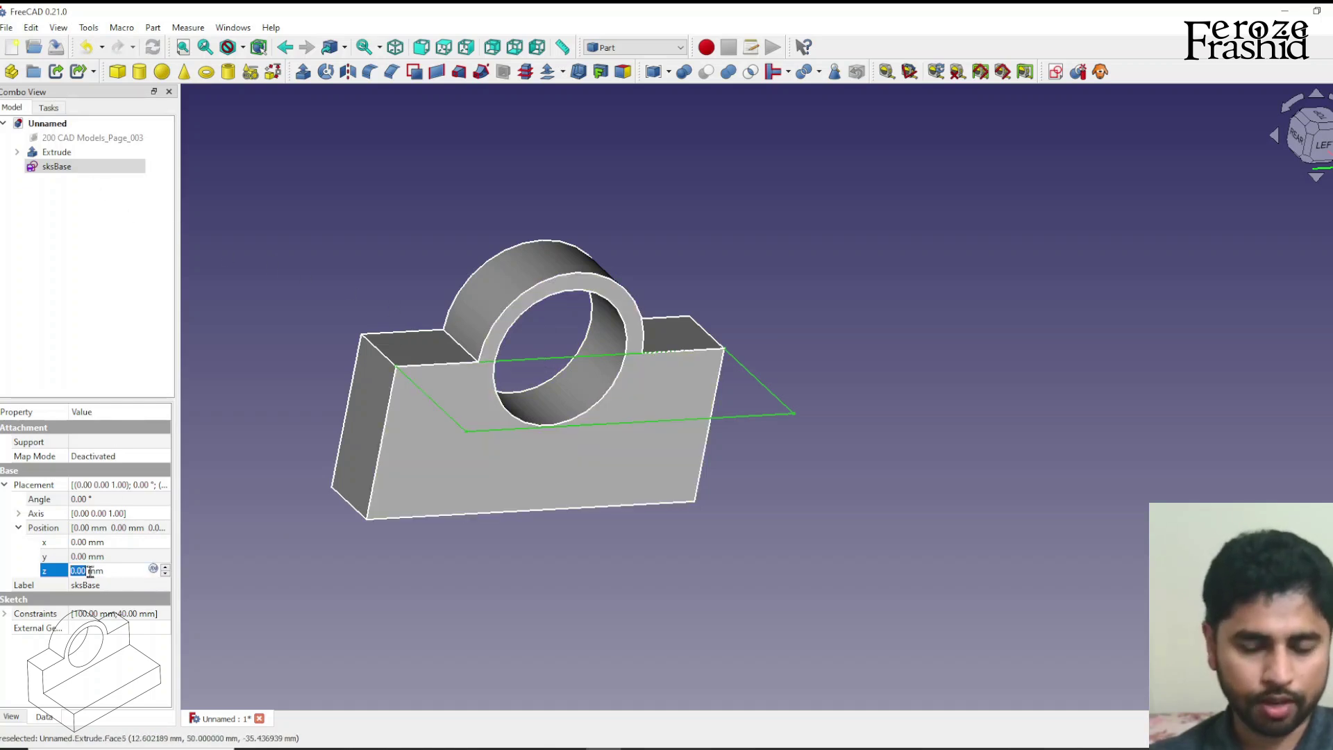
{"action": "type", "text": "-45"}
{"action": "key", "text": "Return"}
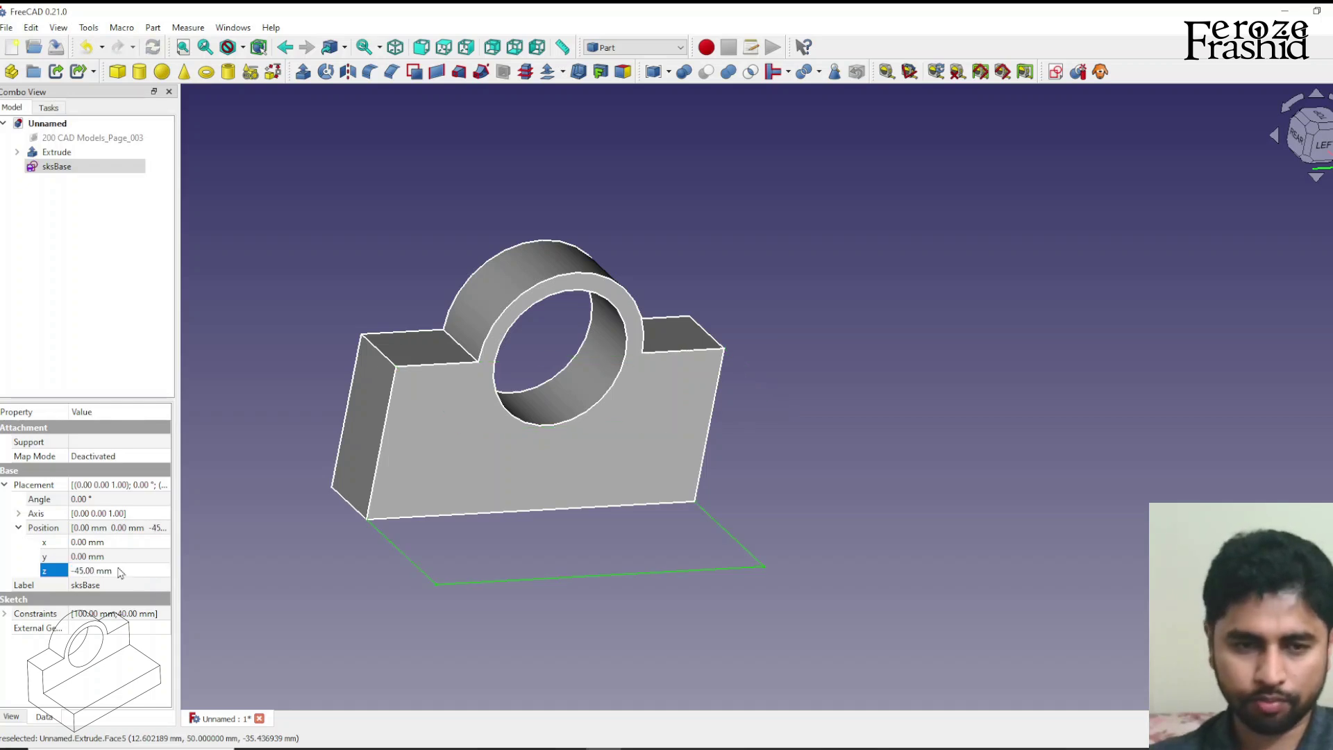
Step: Deselect the sksBase sketch and show the reference image again
{"action": "left_click", "coordinate": [397, 611]}
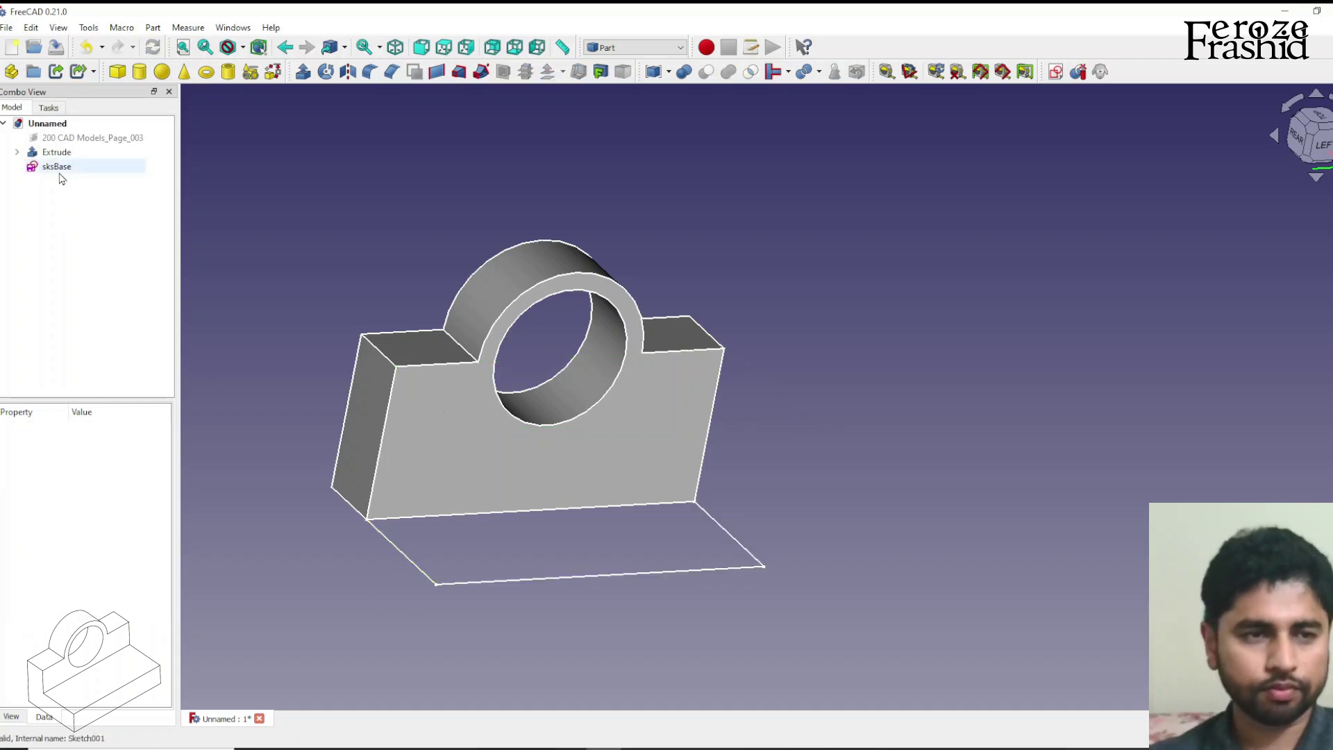
{"action": "left_click", "coordinate": [91, 137]}
{"action": "key", "text": "space"}
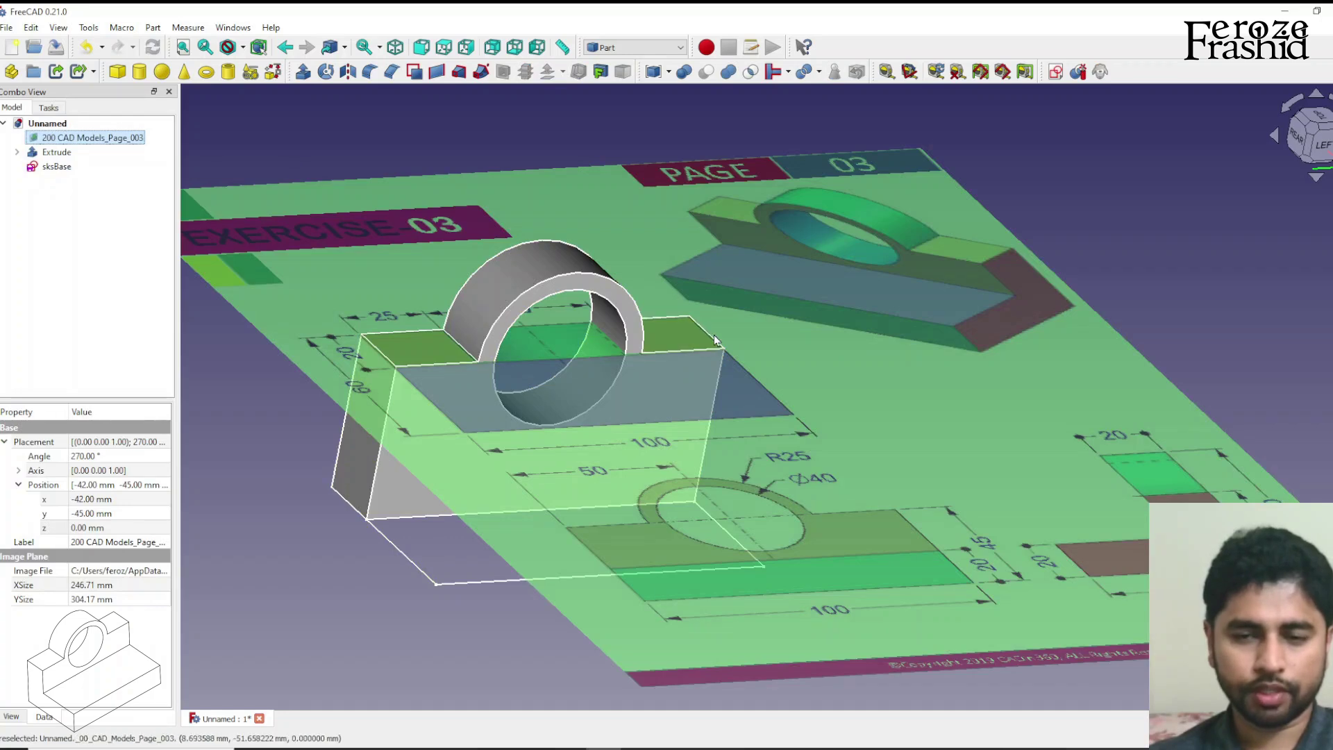
Step: Hide the reference image and extrude the sksBase sketch 20 mm along its normal as a solid
{"action": "middle_click_drag", "start_coordinate": [714, 334], "coordinate": [653, 417]}
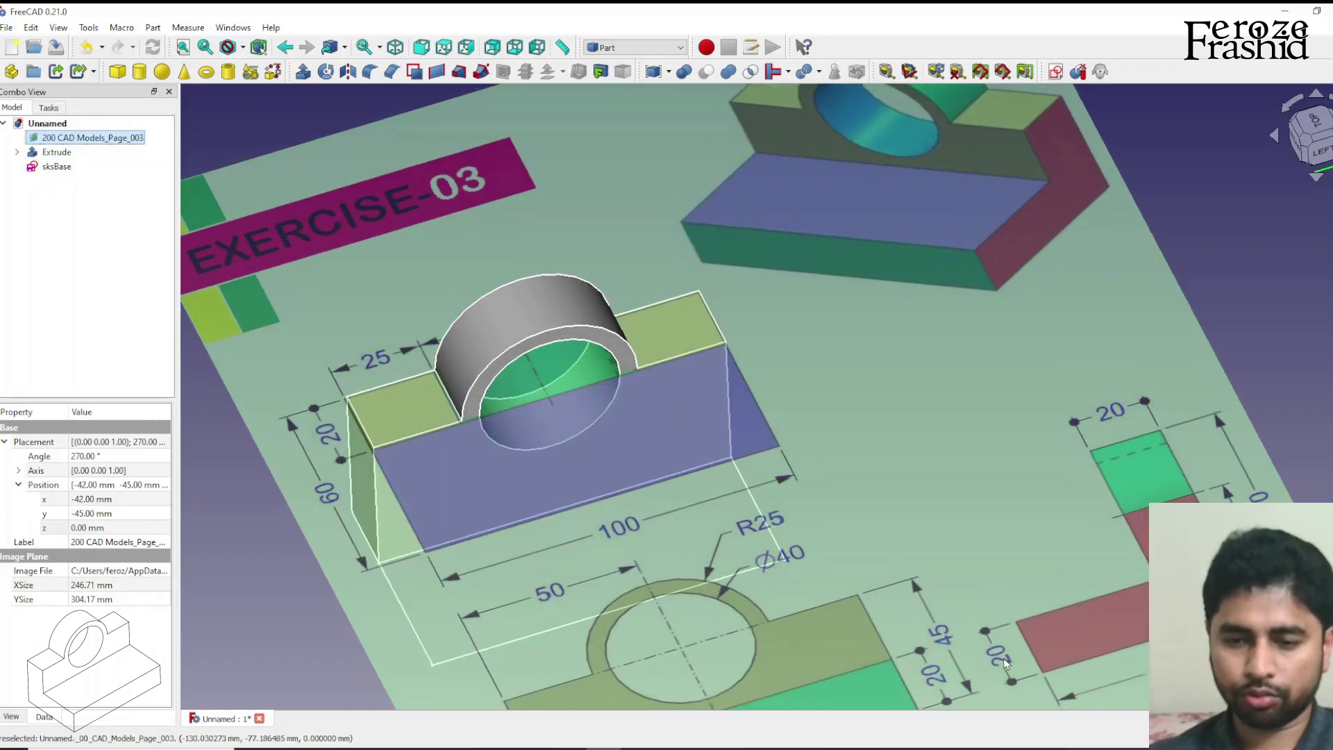
{"action": "key", "text": "space"}
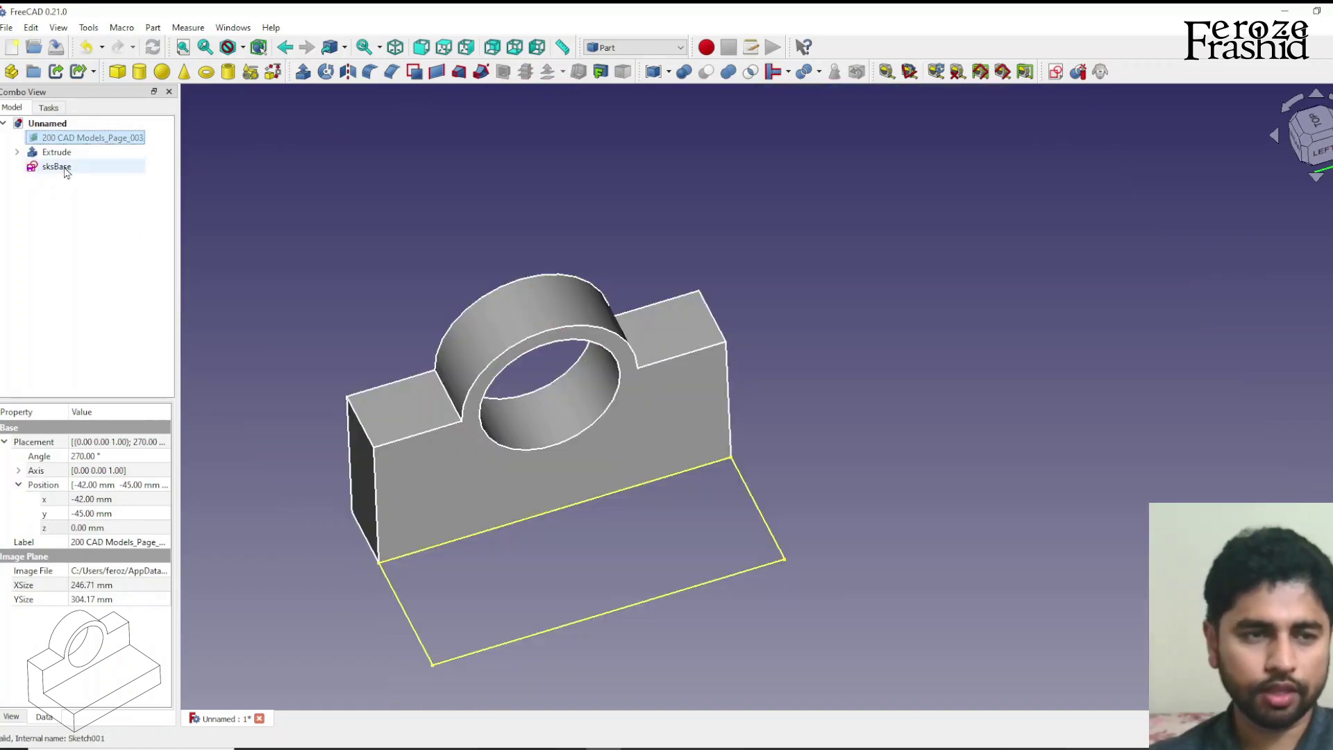
{"action": "left_click", "coordinate": [66, 171]}
{"action": "left_click", "coordinate": [303, 71]}
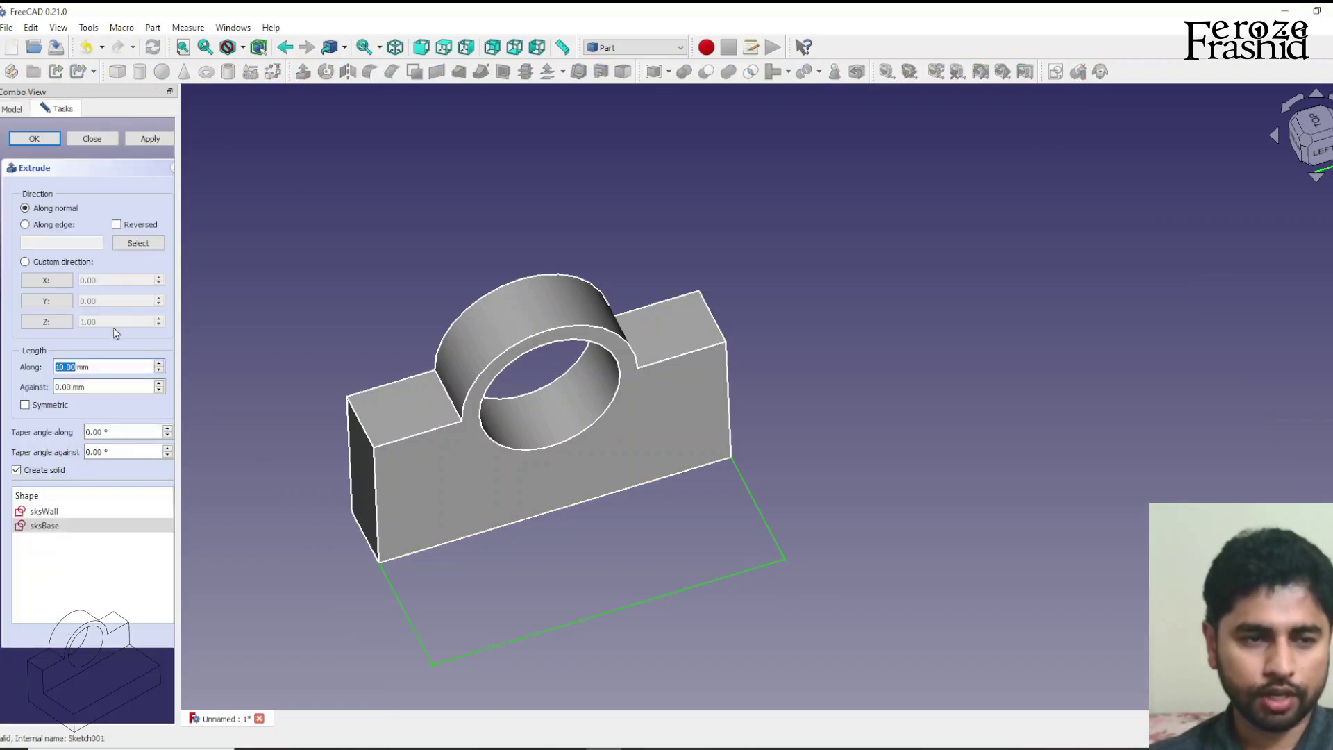
{"action": "key", "text": "Return"}
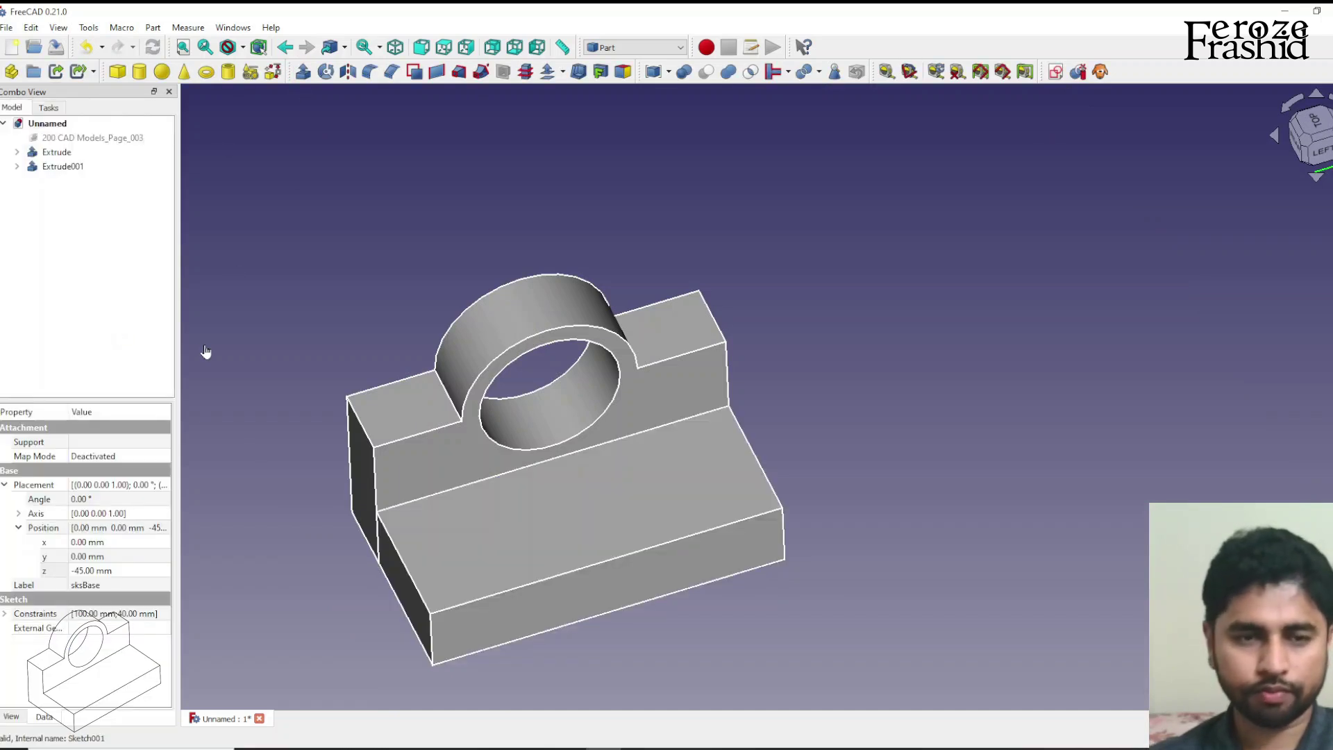
{"action": "left_click", "coordinate": [206, 351]}
{"action": "middle_click_drag", "start_coordinate": [577, 327], "coordinate": [645, 271]}
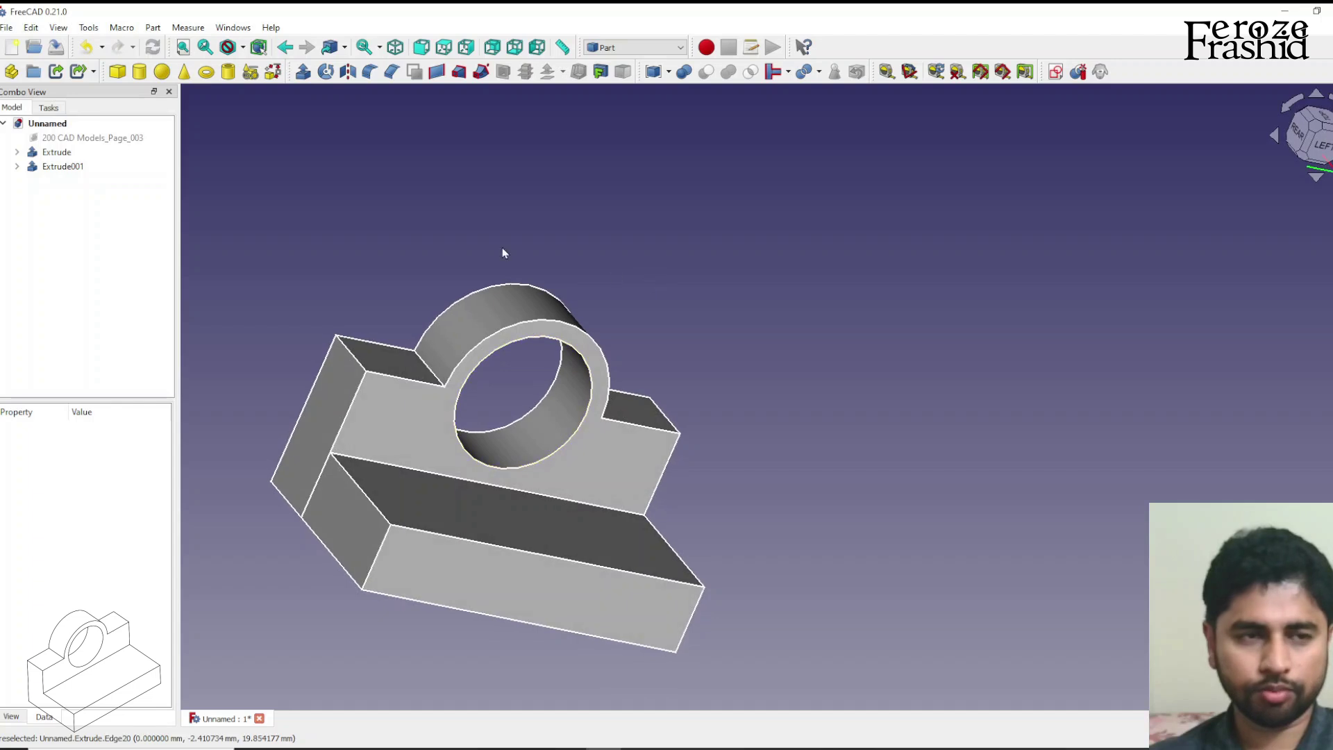
Step: Fuse the wall and base extrusions into one solid and set the fusion's Refine property to true
{"action": "left_click", "coordinate": [81, 169]}
{"action": "left_click", "coordinate": [105, 154], "text": "ctrl"}
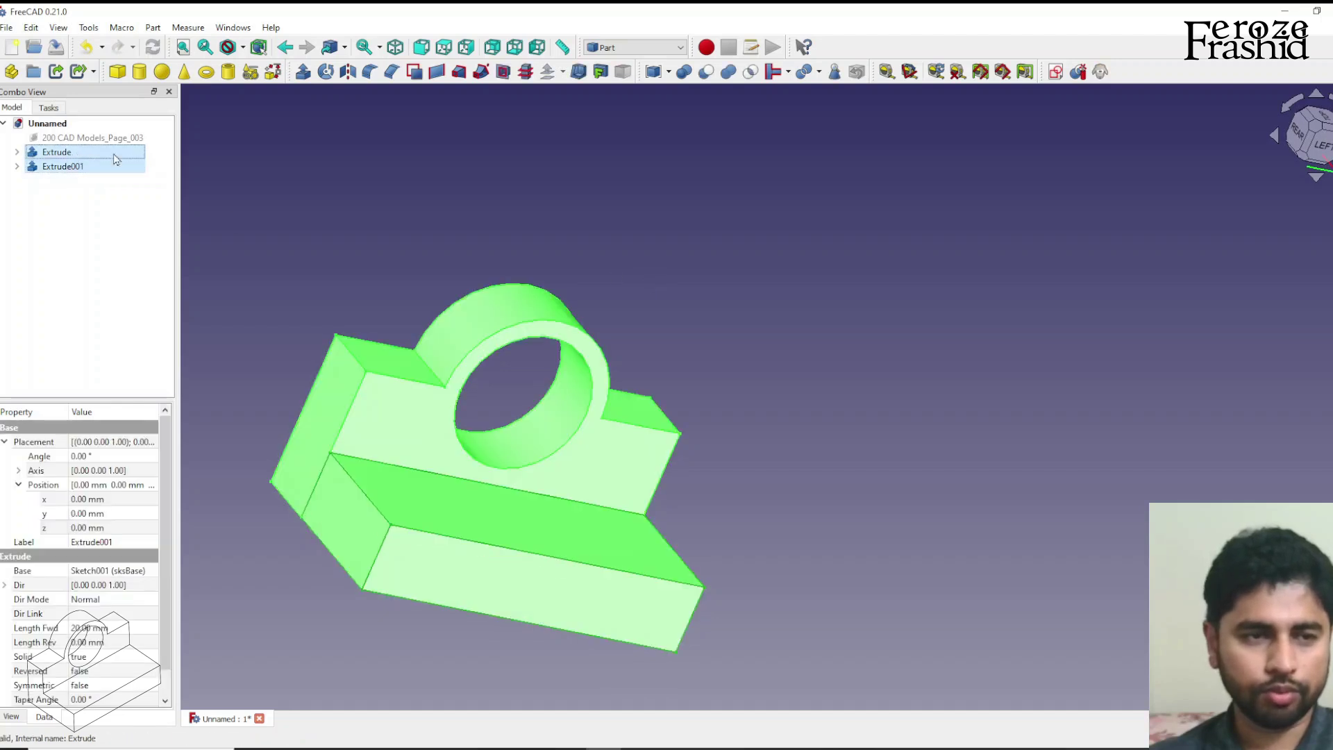
{"action": "left_click", "coordinate": [728, 73]}
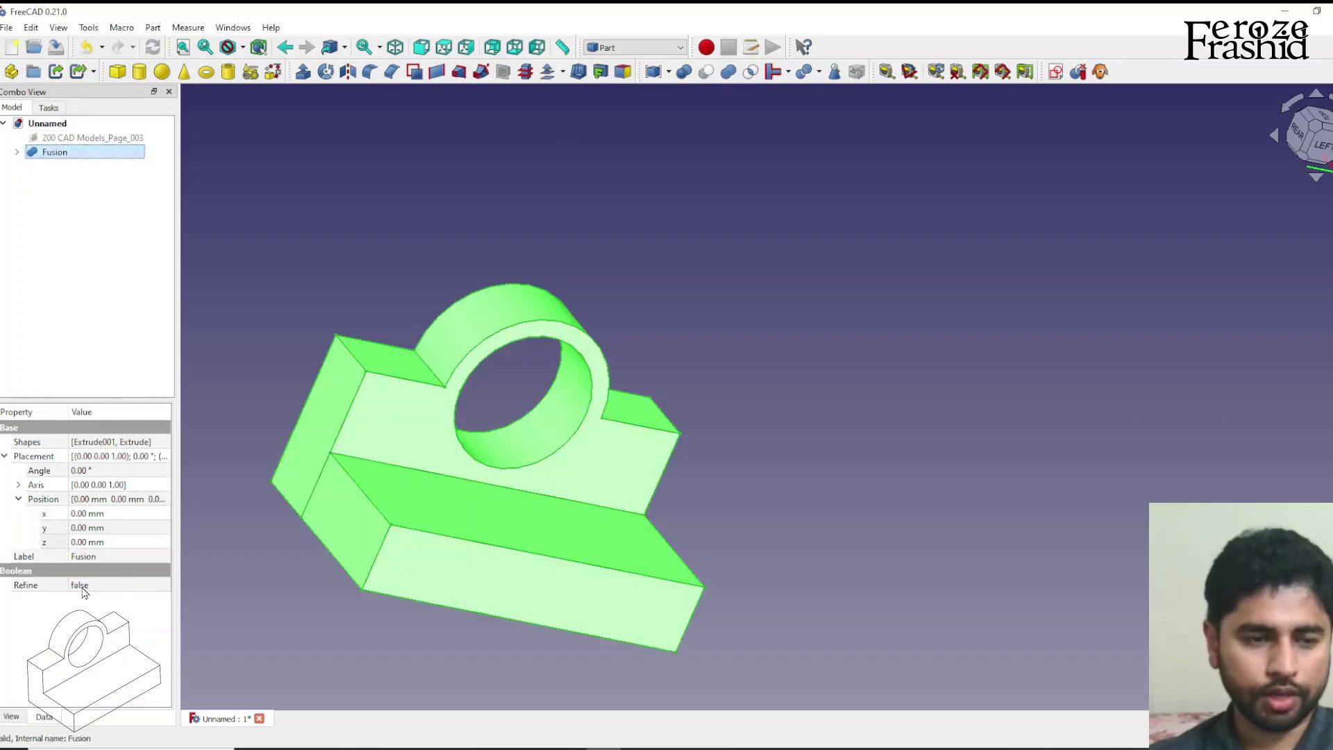
{"action": "left_click", "coordinate": [82, 591]}
{"action": "left_click", "coordinate": [83, 591]}
{"action": "left_click", "coordinate": [89, 611]}
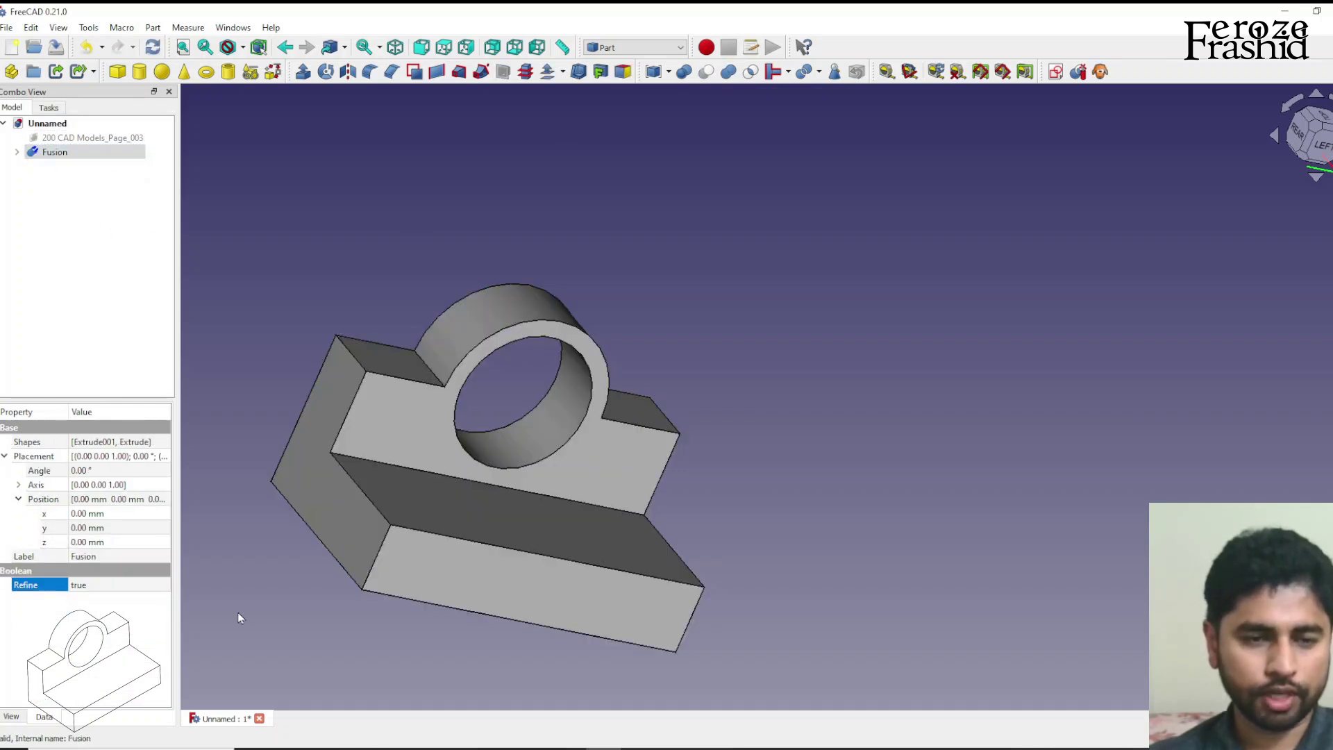
{"action": "left_click", "coordinate": [237, 618]}
Step: Show the reference image again and transform it down along Z to -45 mm, level with the bracket's underside
{"action": "scroll", "coordinate": [634, 290], "scroll_direction": "down", "scroll_amount": 1}
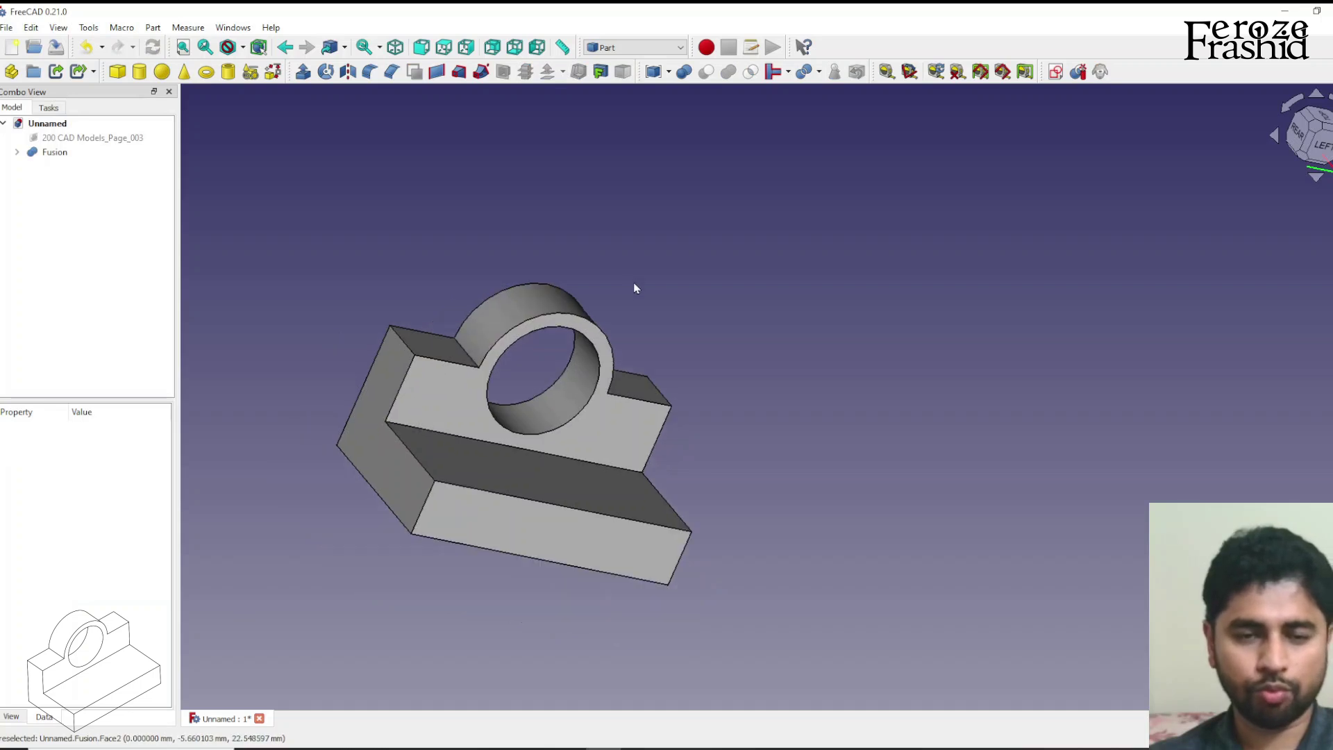
{"action": "middle_click_drag", "start_coordinate": [633, 288], "coordinate": [541, 333]}
{"action": "left_click", "coordinate": [104, 138]}
{"action": "key", "text": "space"}
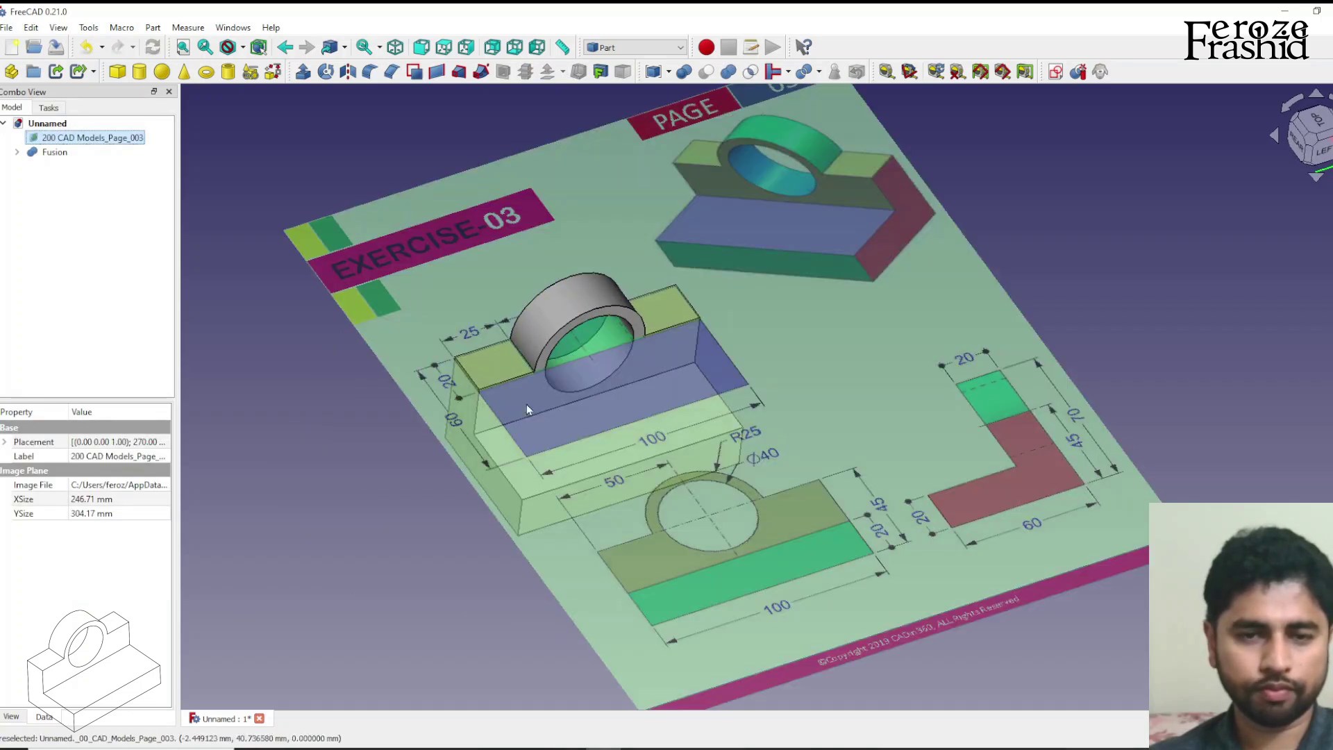
{"action": "scroll", "coordinate": [527, 406], "scroll_direction": "down", "scroll_amount": 2}
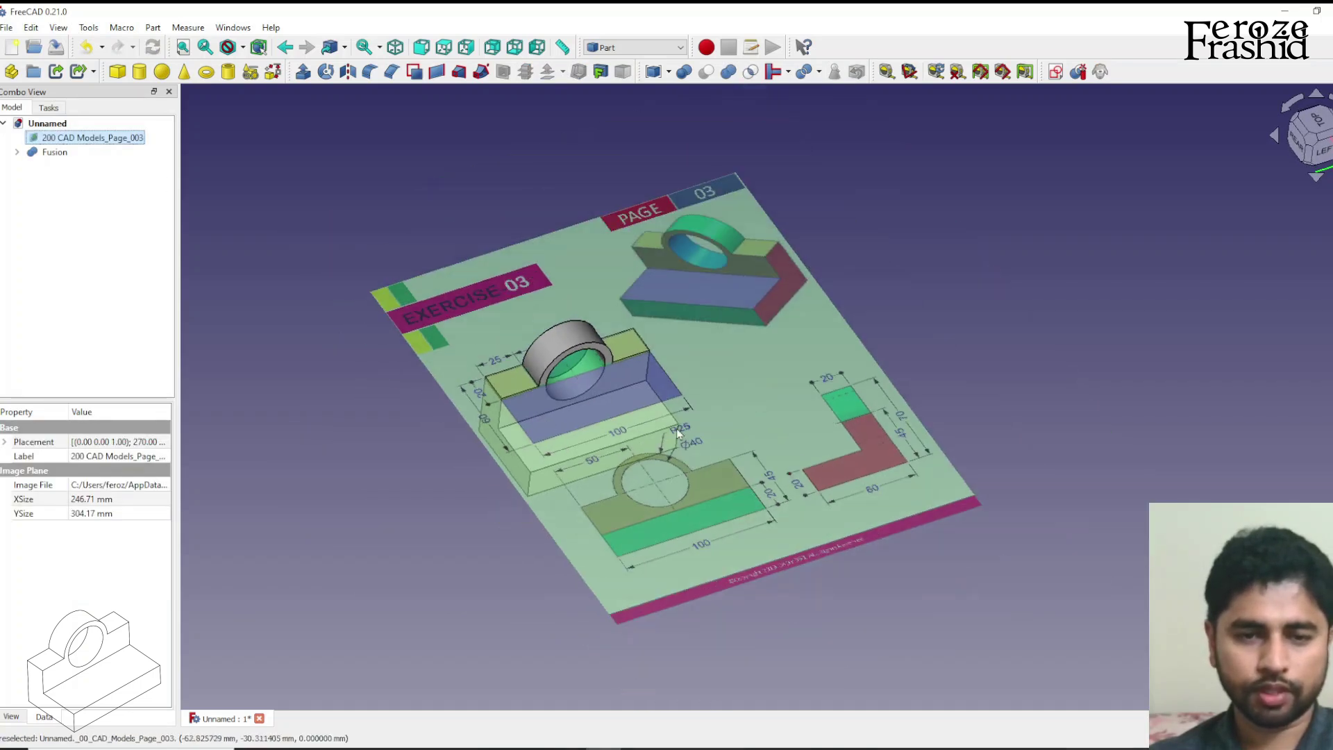
{"action": "right_click", "coordinate": [118, 141]}
{"action": "left_click", "coordinate": [161, 157]}
{"action": "left_click_drag", "start_coordinate": [698, 290], "coordinate": [699, 346]}
{"action": "left_click", "coordinate": [84, 139]}
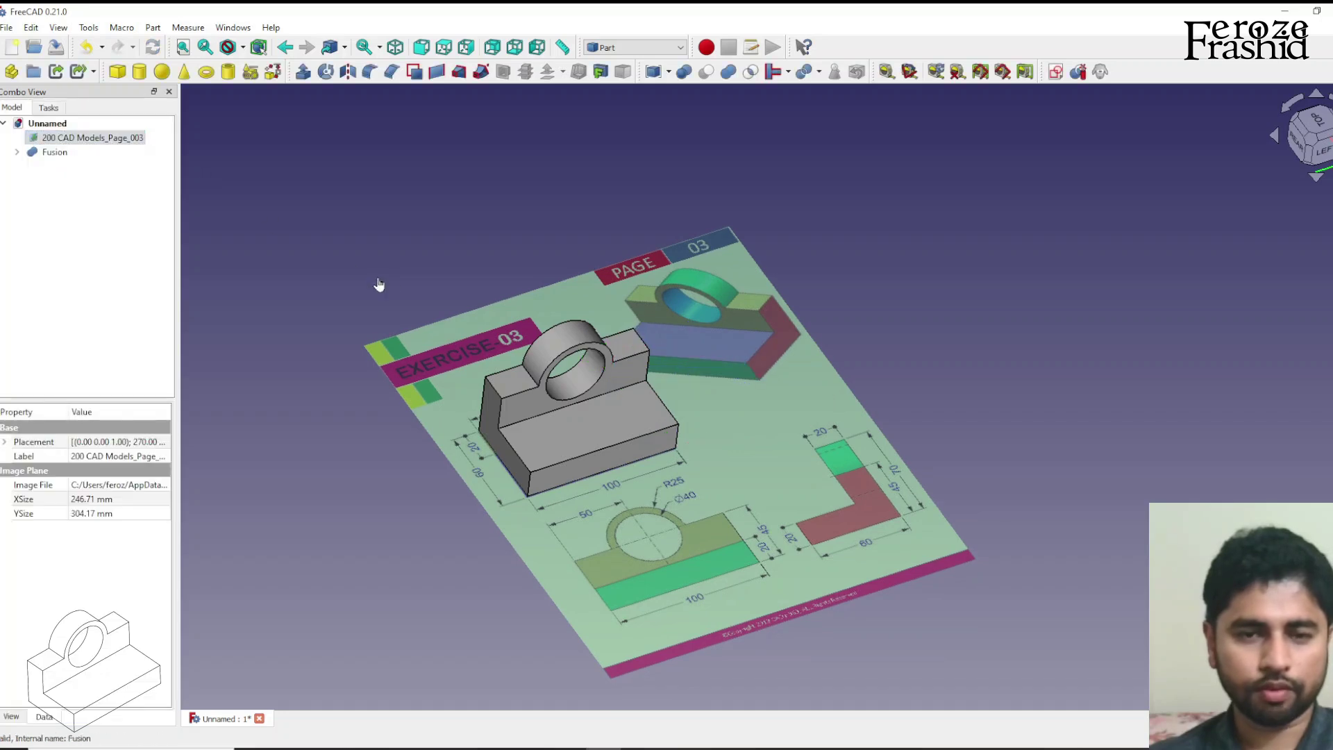
Step: Examine the fused bracket from several angles against the views and dimensions on the reference image
{"action": "middle_click_drag", "start_coordinate": [656, 372], "coordinate": [636, 410]}
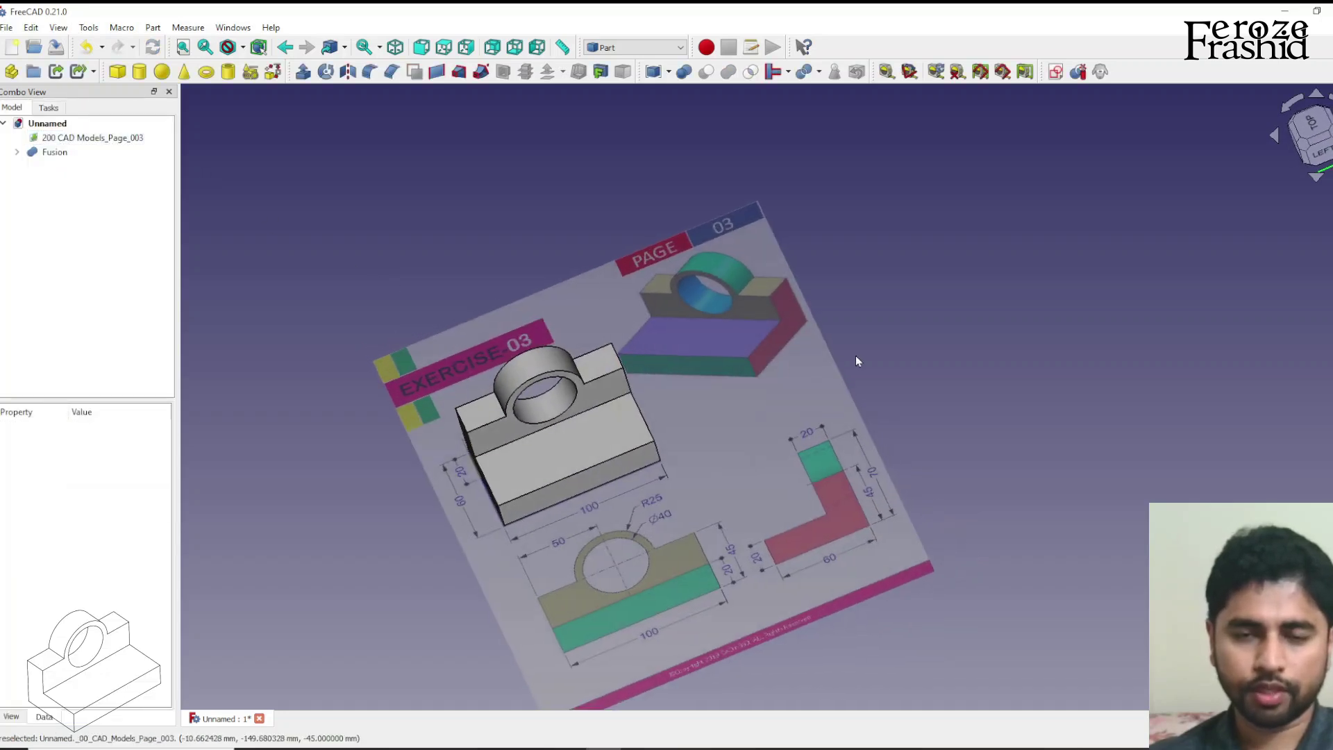
{"action": "scroll", "coordinate": [857, 356], "scroll_direction": "up", "scroll_amount": 2}
{"action": "scroll", "coordinate": [986, 356], "scroll_direction": "down", "scroll_amount": 2}
{"action": "middle_click_drag", "start_coordinate": [514, 357], "coordinate": [492, 353]}
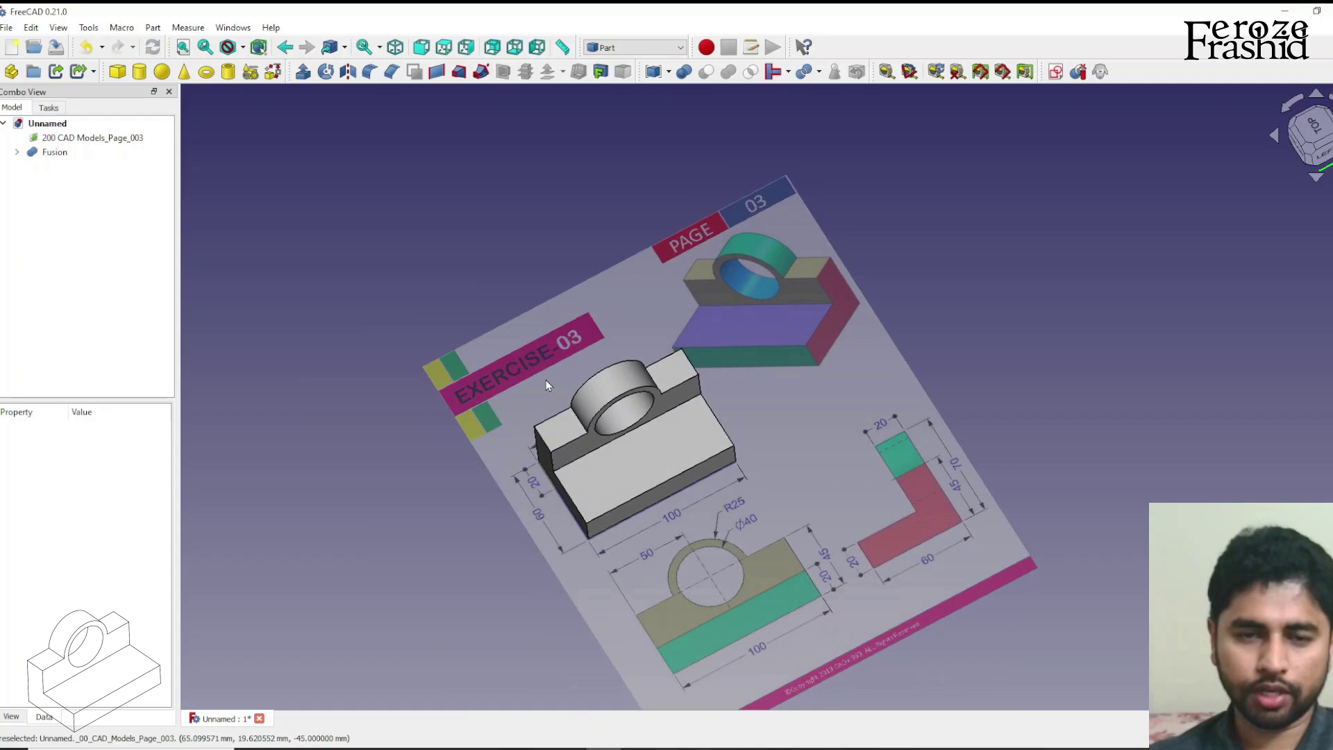
{"action": "middle_click_drag", "start_coordinate": [546, 381], "coordinate": [488, 352]}
{"action": "scroll", "coordinate": [693, 374], "scroll_direction": "up", "scroll_amount": 1}
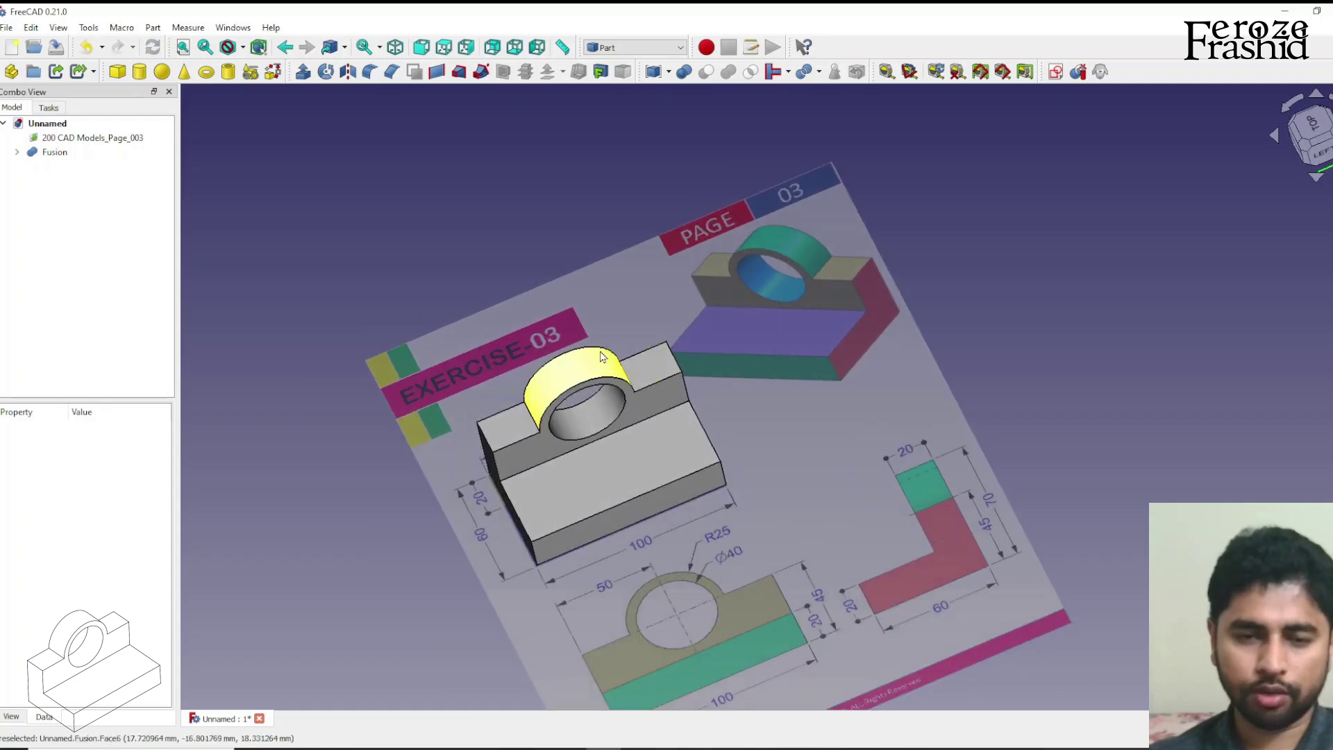
{"action": "scroll", "coordinate": [626, 477], "scroll_direction": "down", "scroll_amount": 3}
{"action": "scroll", "coordinate": [548, 407], "scroll_direction": "up", "scroll_amount": 3}
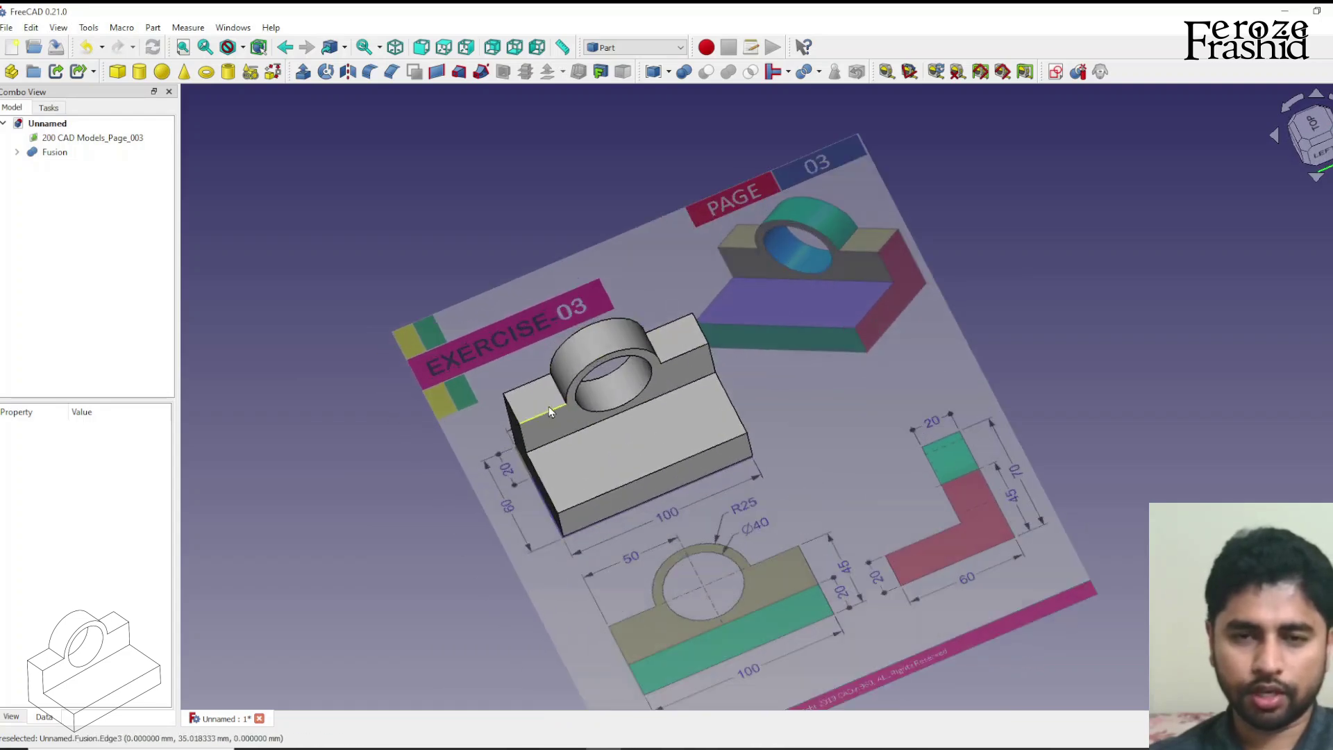
{"action": "scroll", "coordinate": [570, 366], "scroll_direction": "up", "scroll_amount": 2}
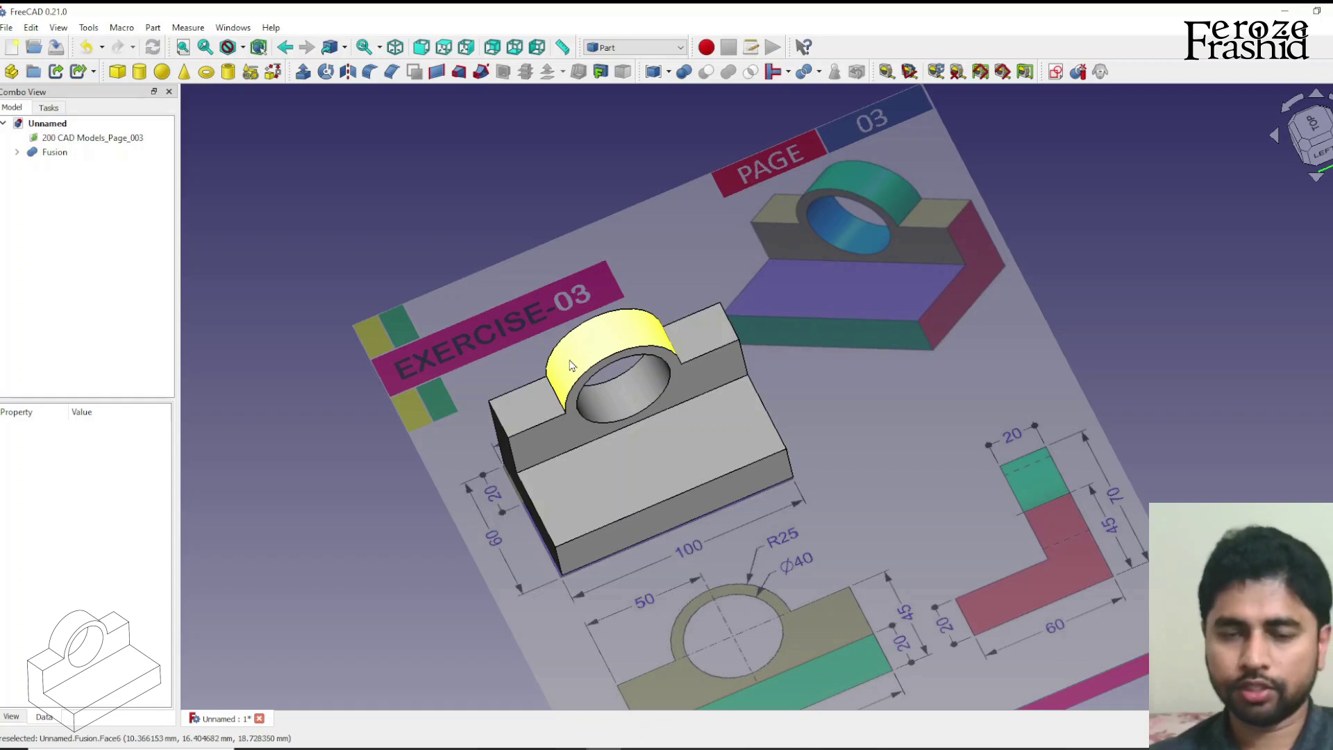